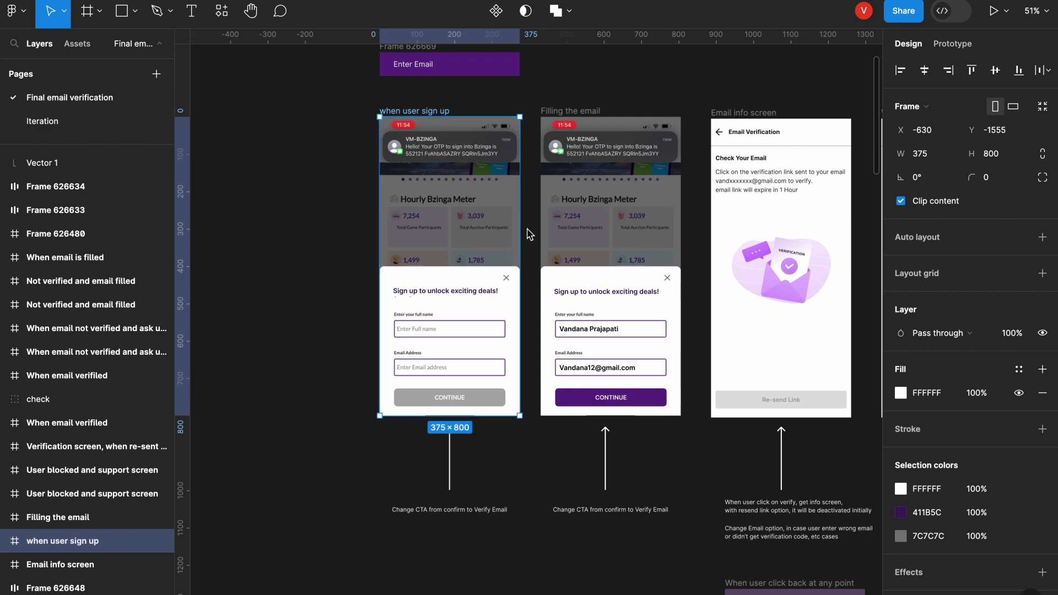
# - Examine the empty and filled sign-up screens, including their name and email fields and the filled screen's Continue button
pyautogui.click(529, 237)
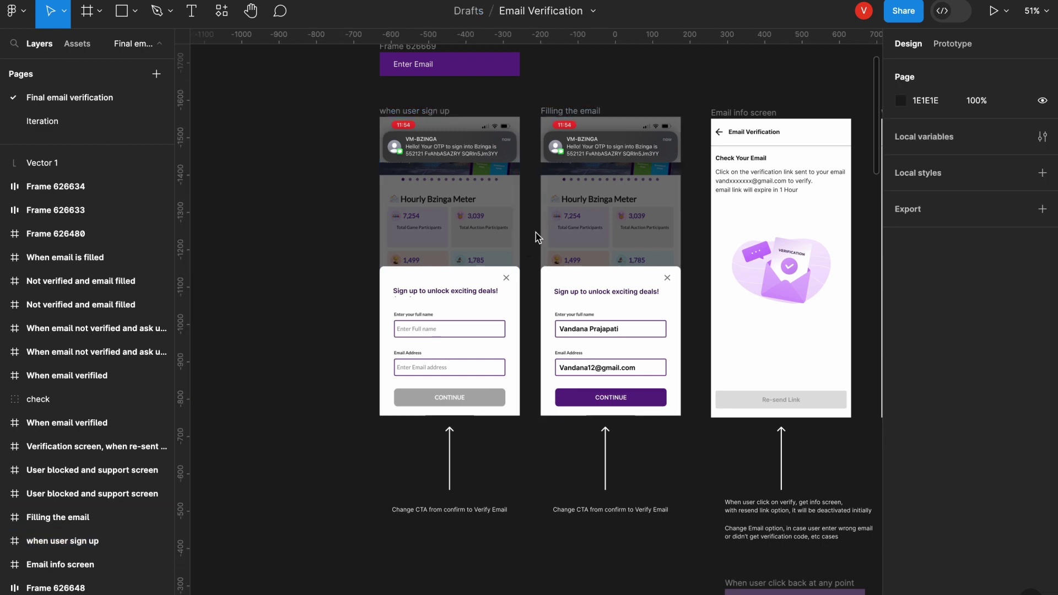
pyautogui.moveTo(538, 215); pyautogui.dragTo(552, 237)
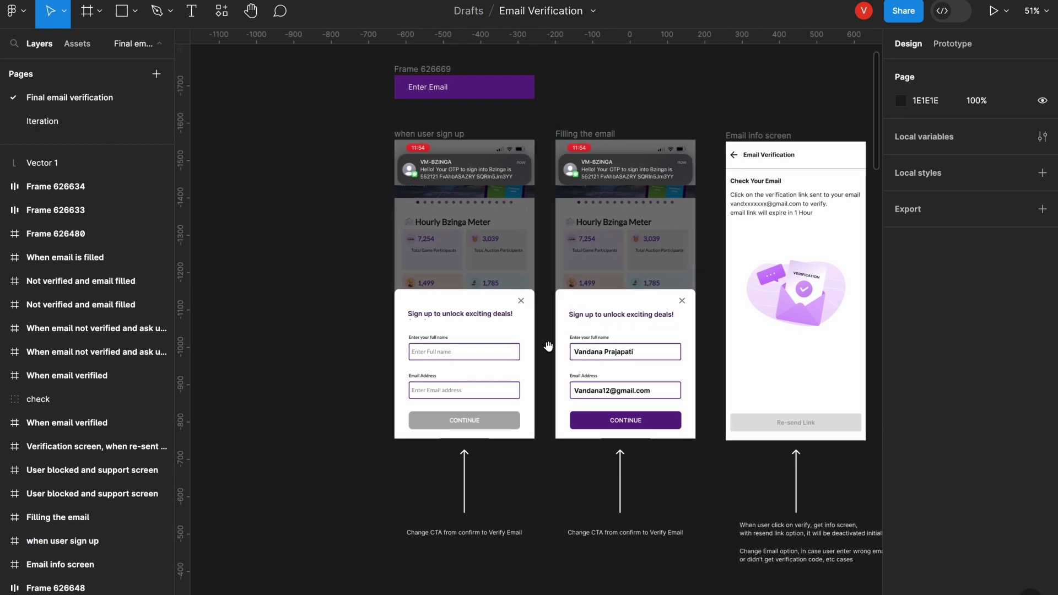
pyautogui.moveTo(551, 351); pyautogui.dragTo(571, 289)
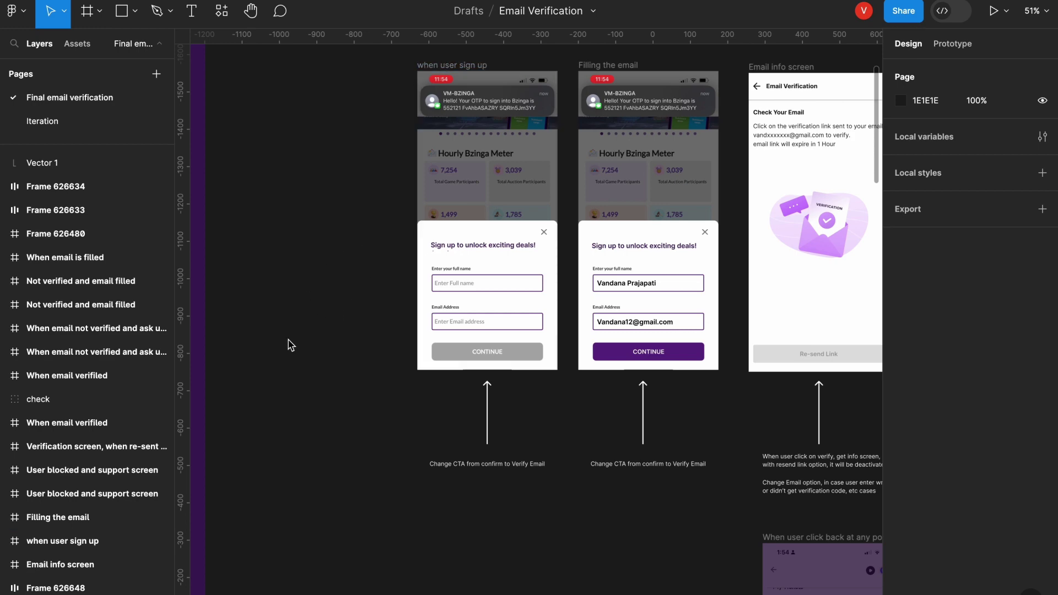
pyautogui.hscroll(-1, 499, 242)
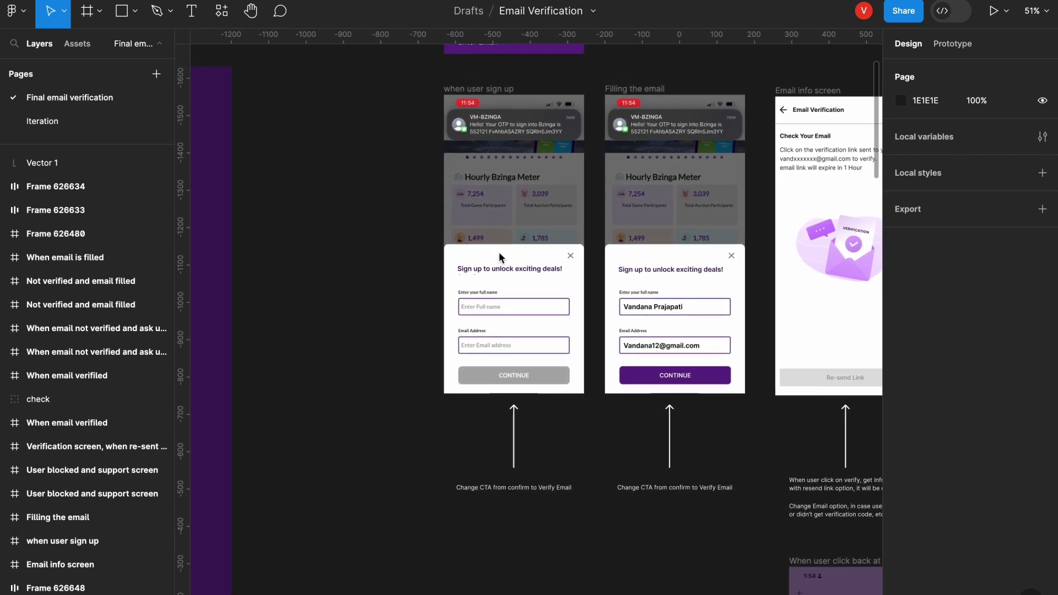
pyautogui.scroll(5, 532, 281)
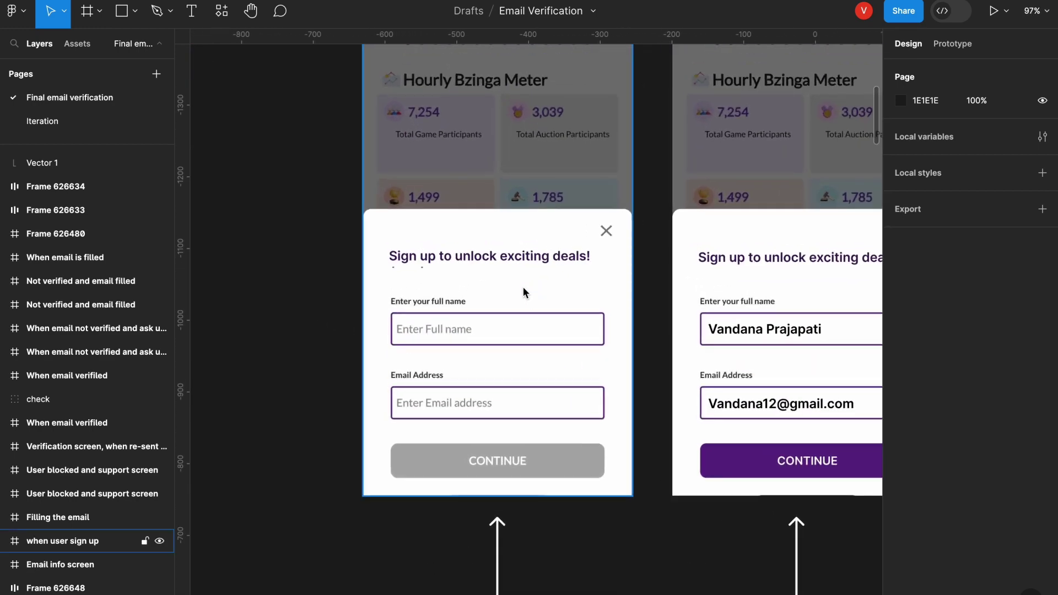
pyautogui.scroll(-3, 509, 292)
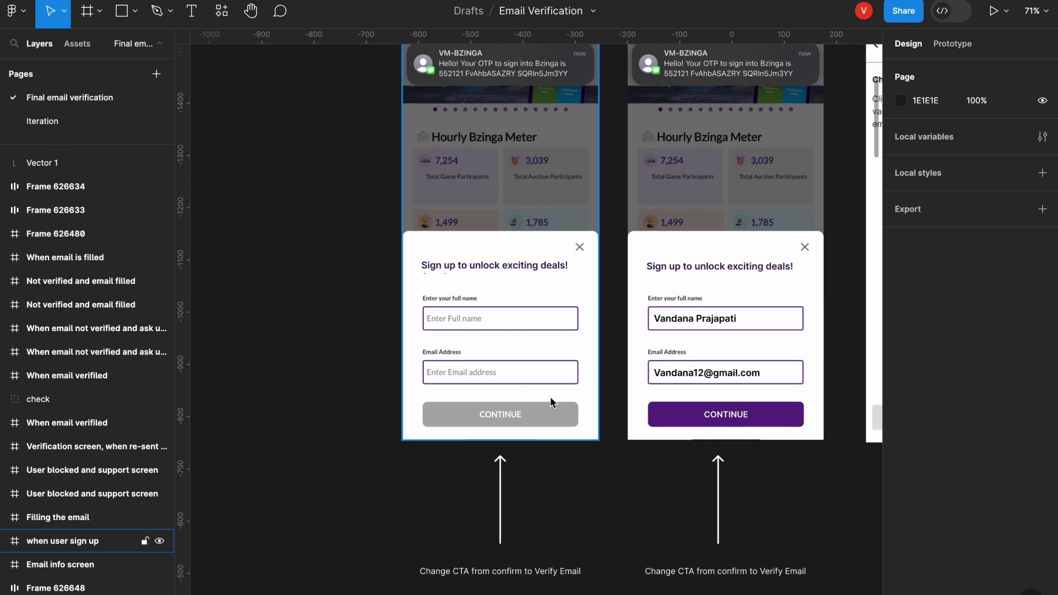
pyautogui.hscroll(5, 619, 408)
pyautogui.scroll(2, 618, 407)
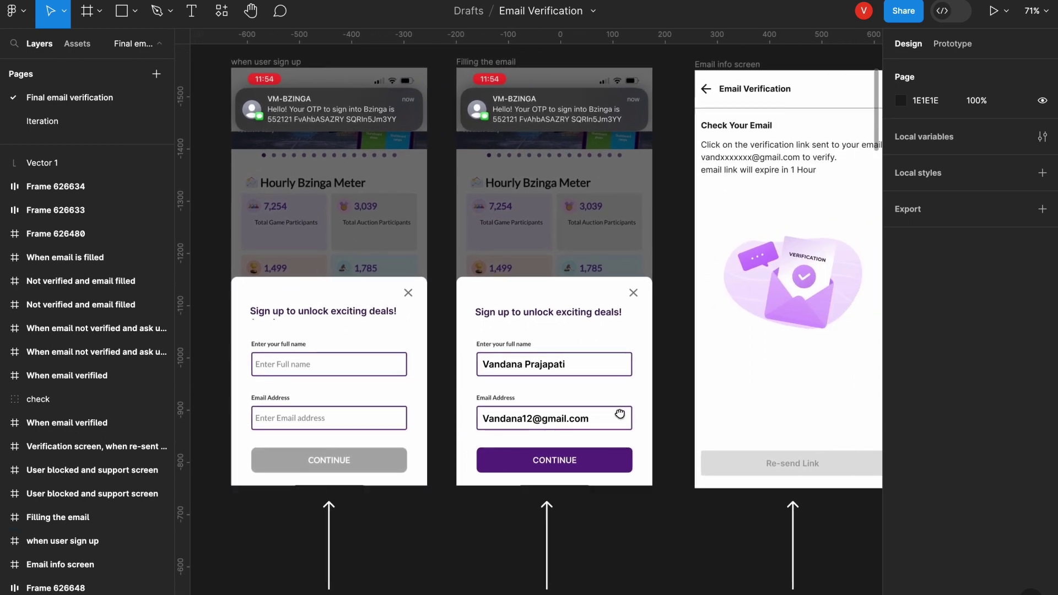
pyautogui.hscroll(2, 620, 414)
pyautogui.click(503, 453)
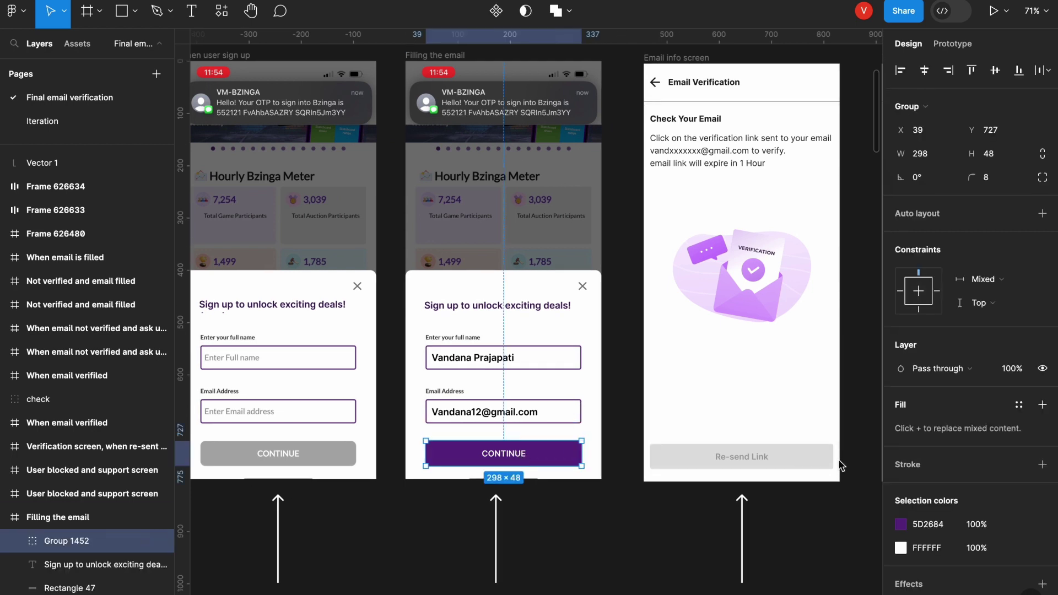
# - Examine the Email info screen's verification message, link expiry note and Re-send Link button
pyautogui.hscroll(3, 613, 208)
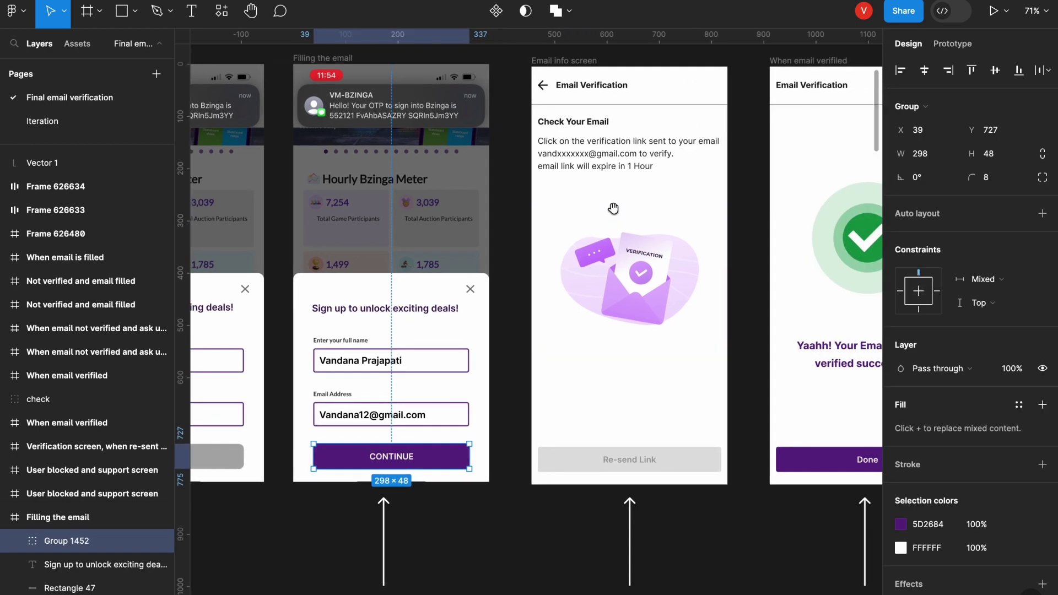
pyautogui.hscroll(2, 613, 208)
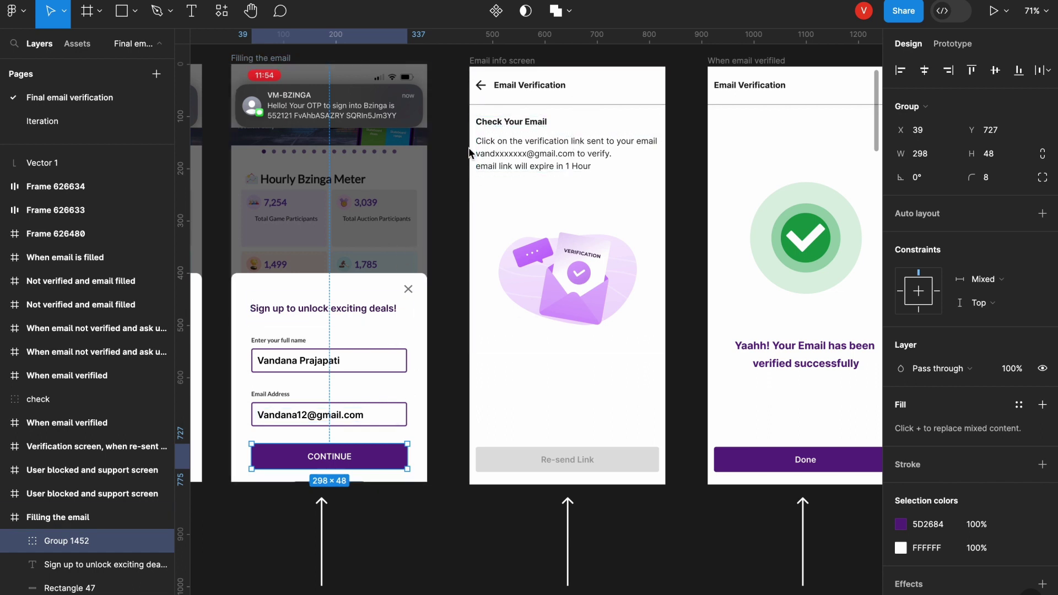
pyautogui.scroll(5, 561, 133)
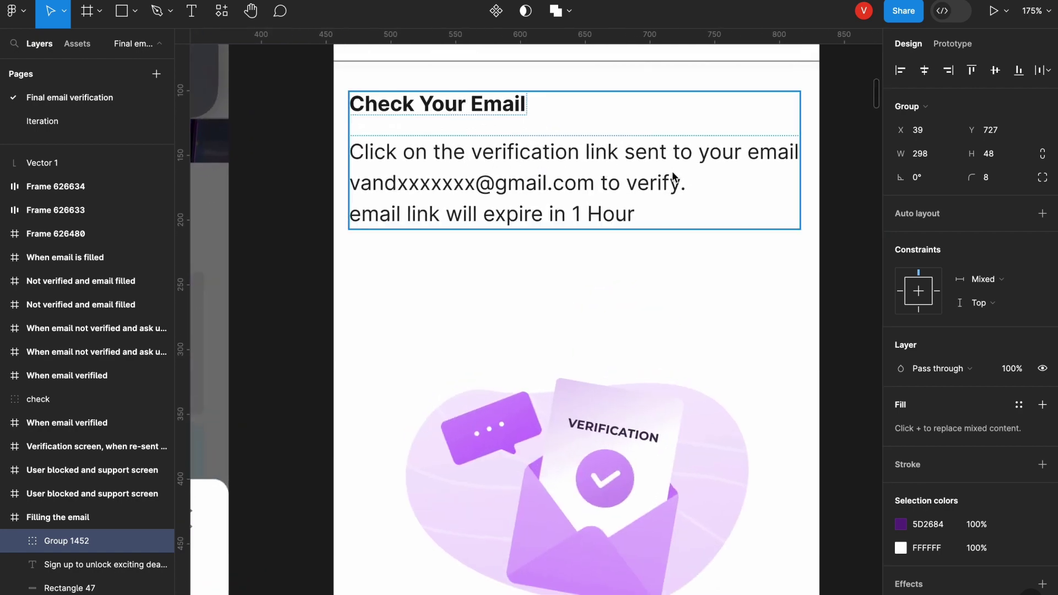
pyautogui.scroll(-5, 515, 197)
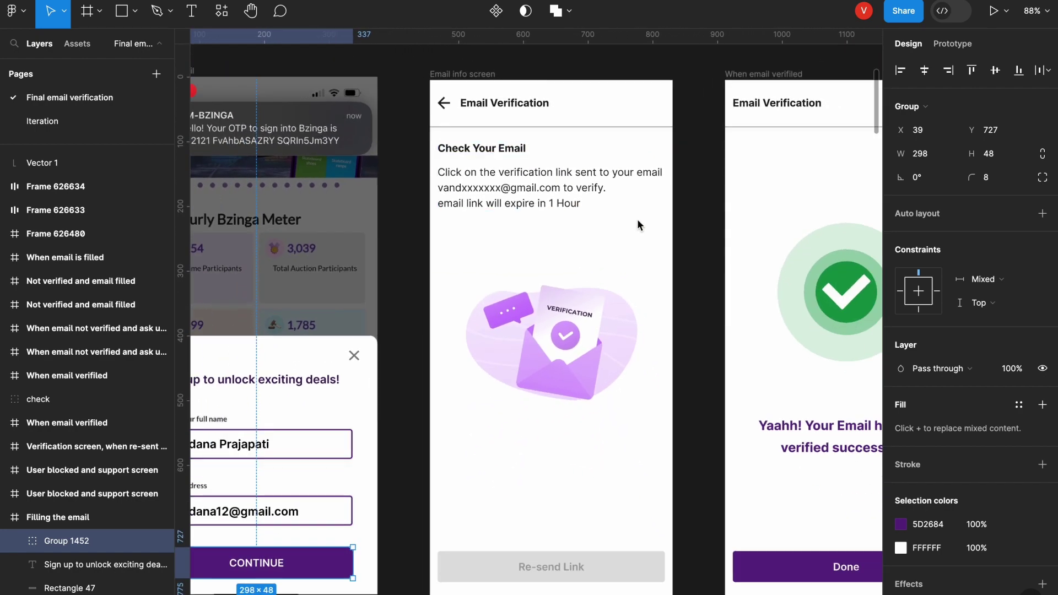
pyautogui.scroll(-4, 530, 242)
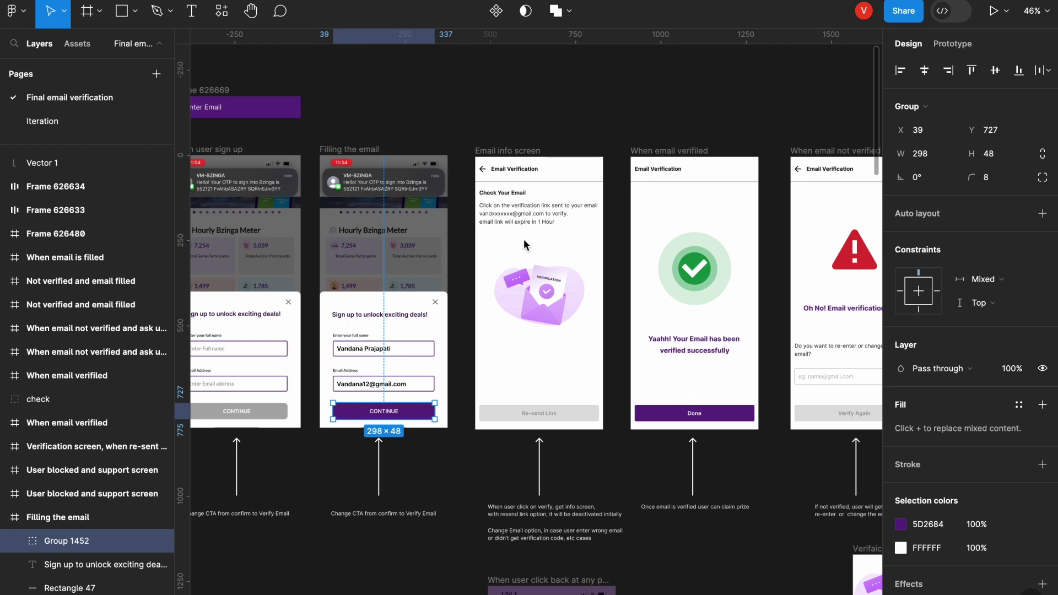
pyautogui.click(573, 138)
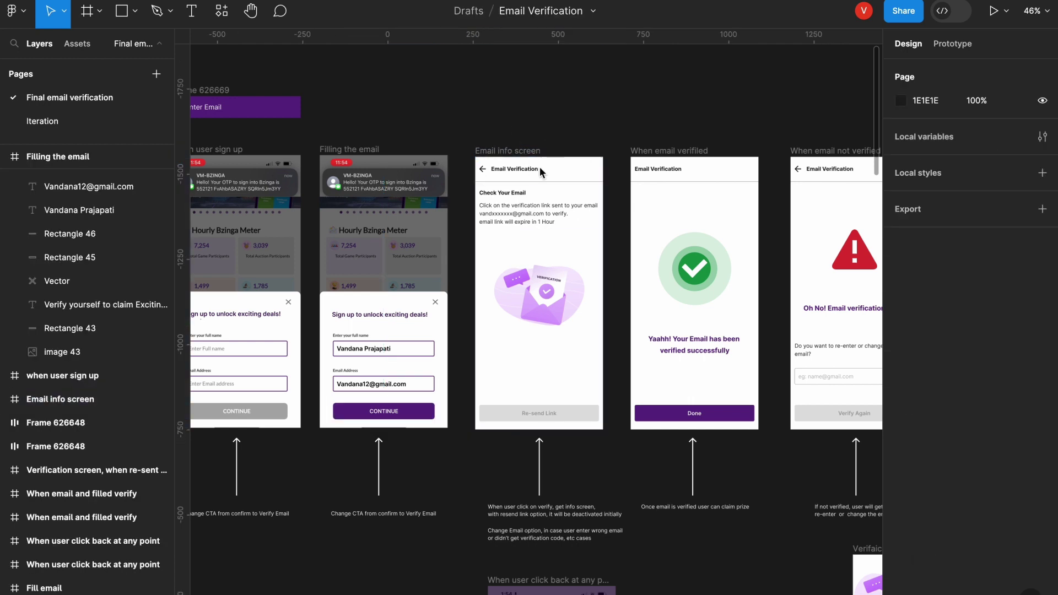
pyautogui.click(511, 146)
pyautogui.click(562, 139)
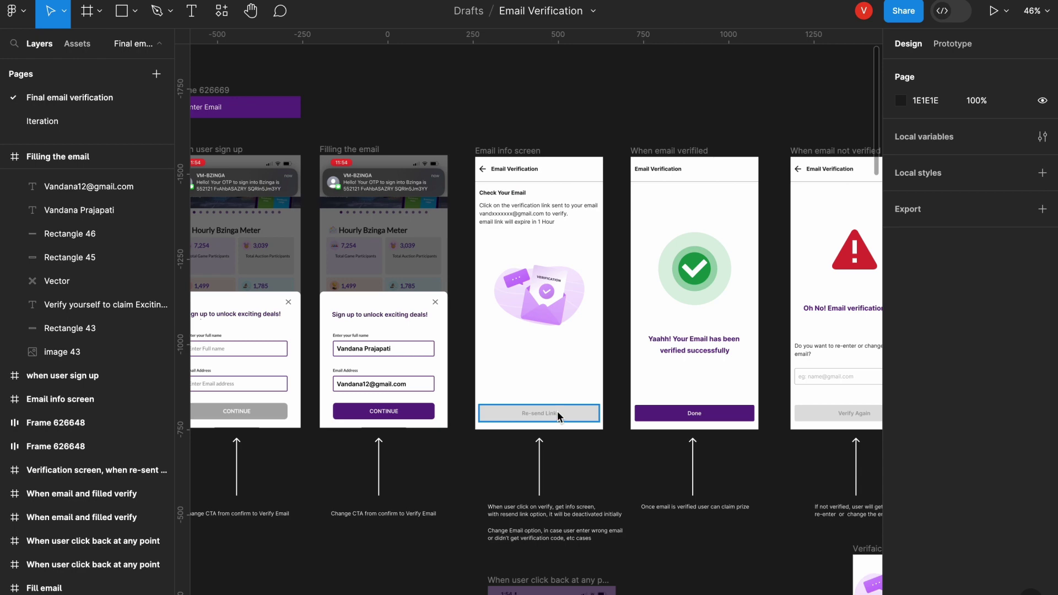
pyautogui.scroll(3, 558, 411)
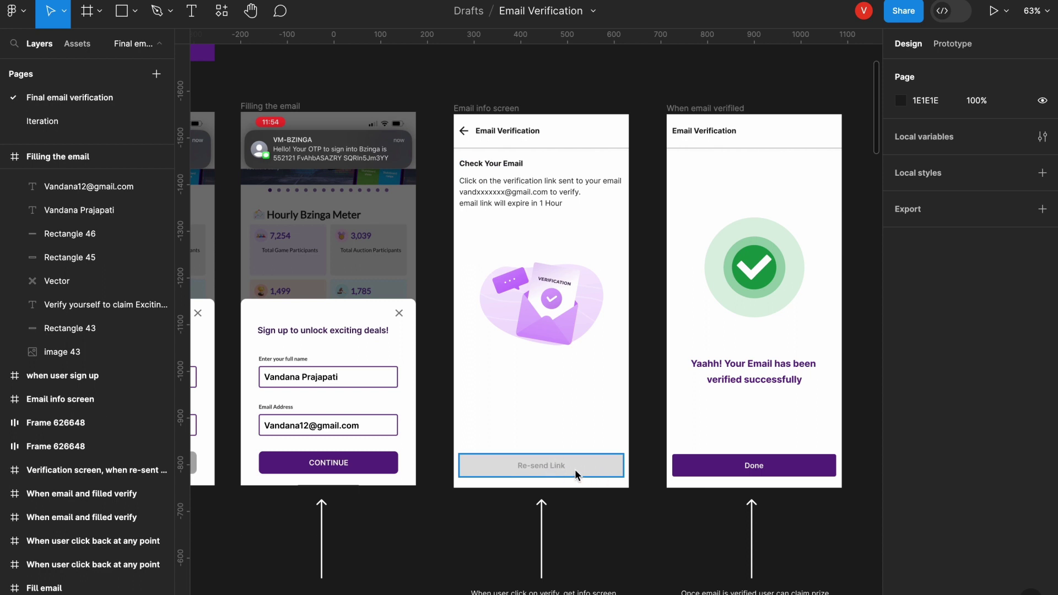
pyautogui.scroll(2, 524, 189)
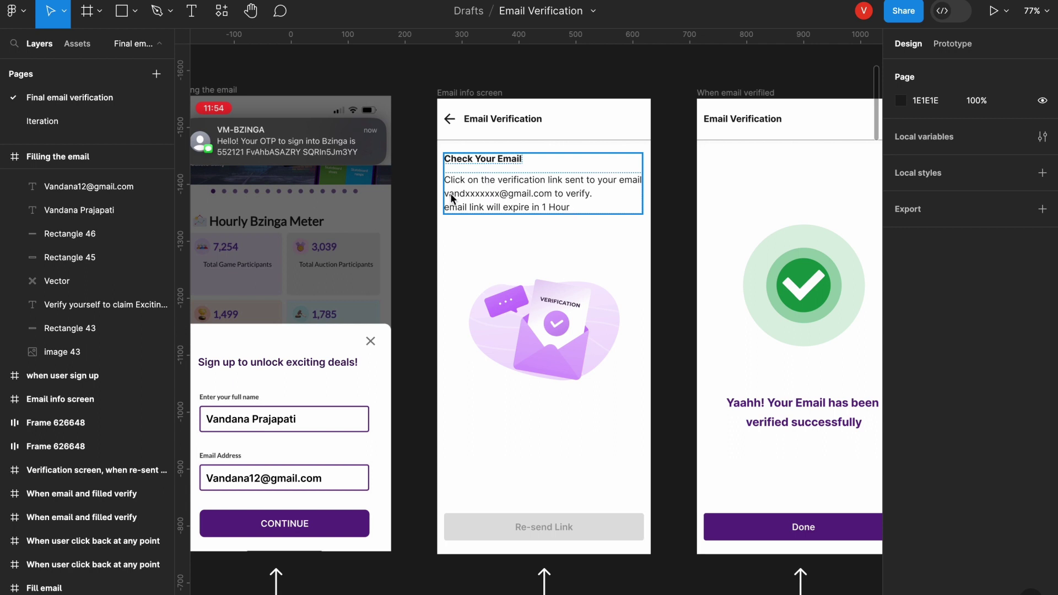
pyautogui.click(524, 213)
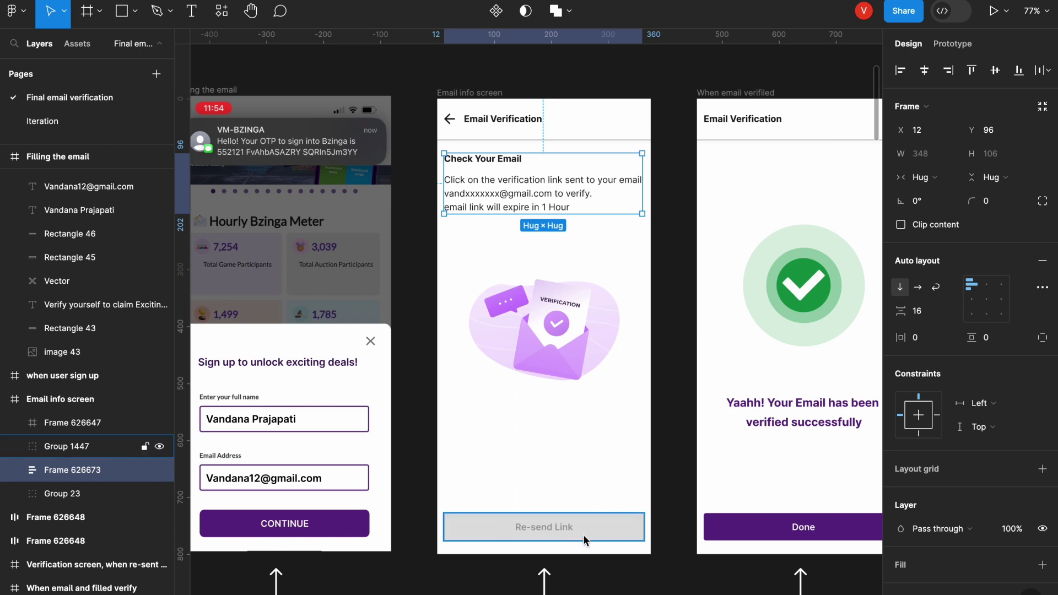
pyautogui.press('Escape')
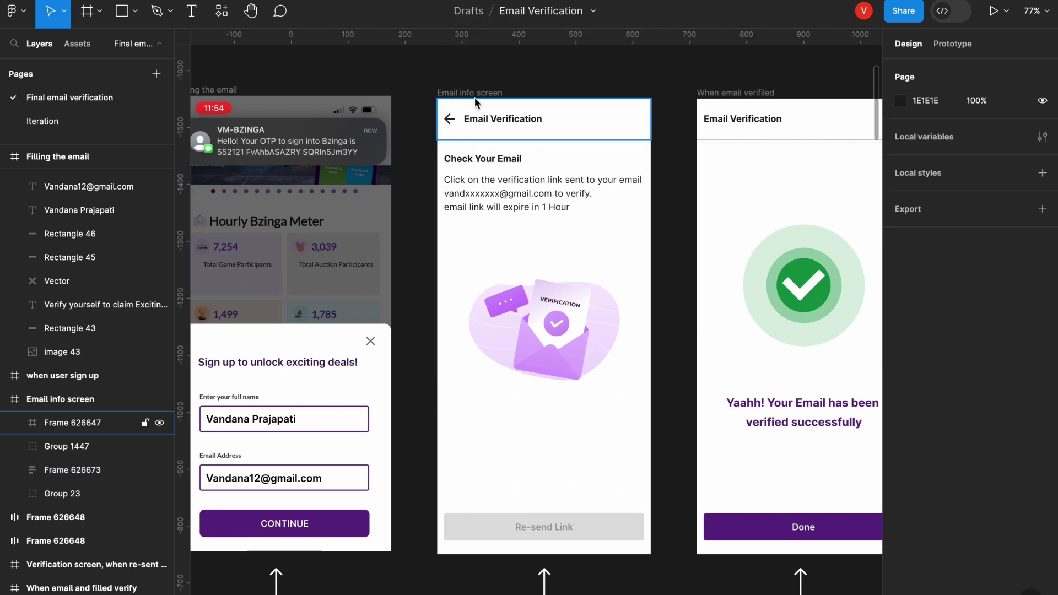
# - Review the transition from the filled sign-up screen's Continue button through the Email info screen to the email verified screen
pyautogui.hscroll(6, 607, 166)
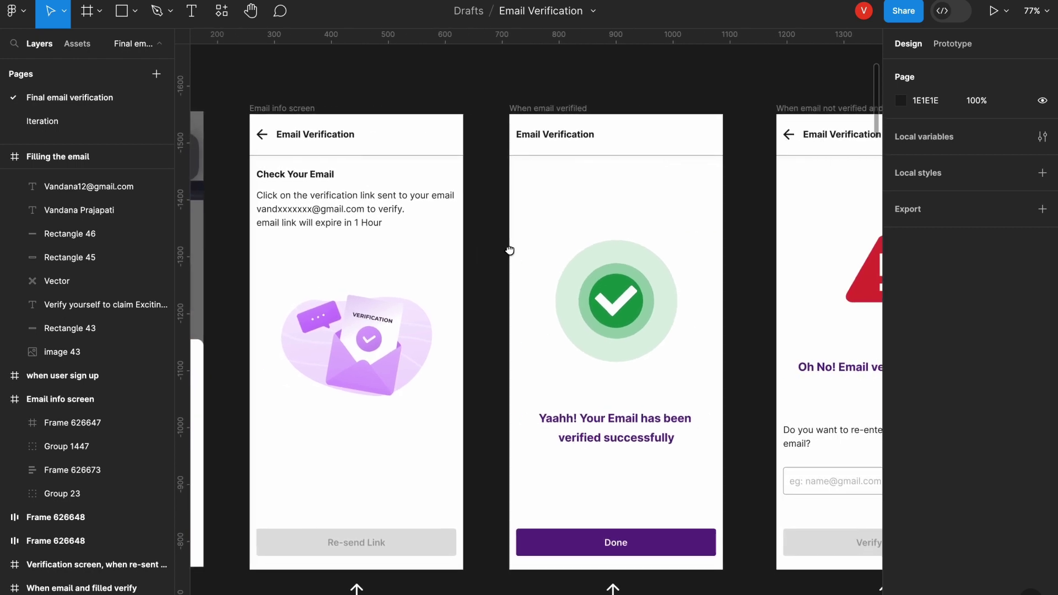
pyautogui.hscroll(-2, 581, 257)
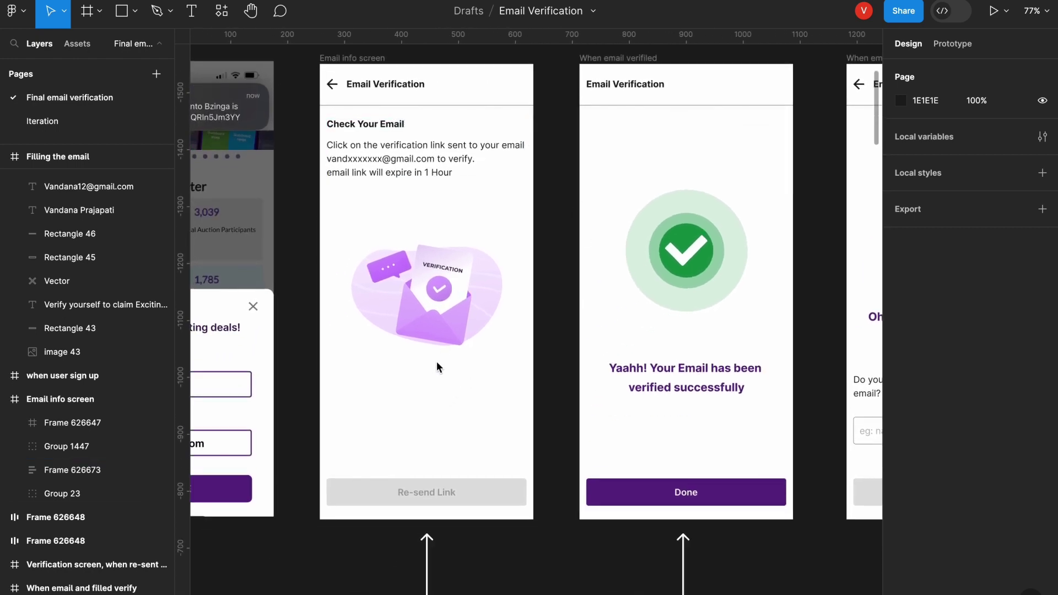
pyautogui.hscroll(-4, 314, 447)
pyautogui.click(384, 473)
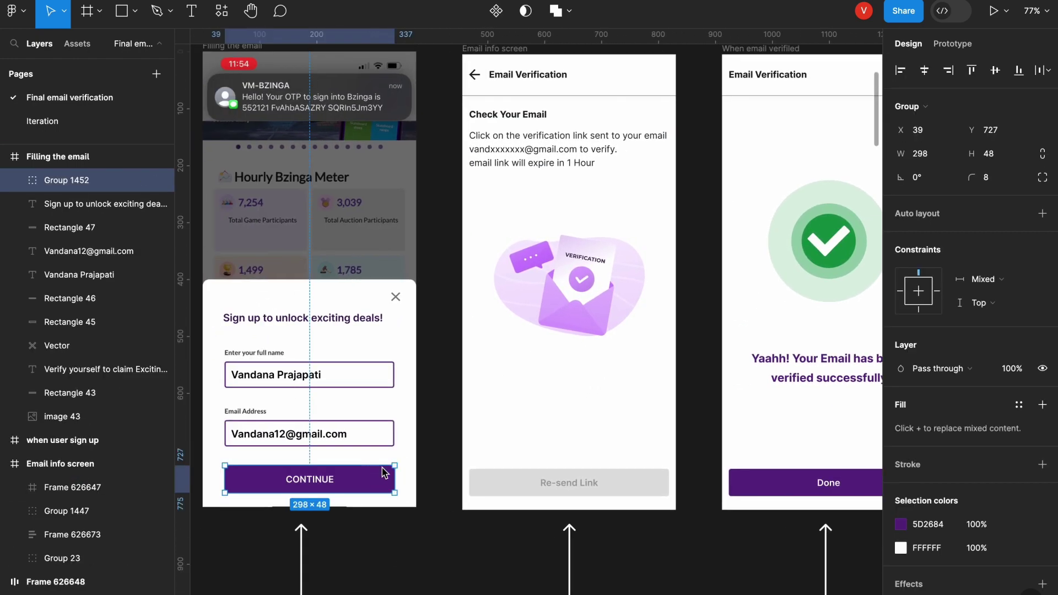
pyautogui.scroll(1, 661, 237)
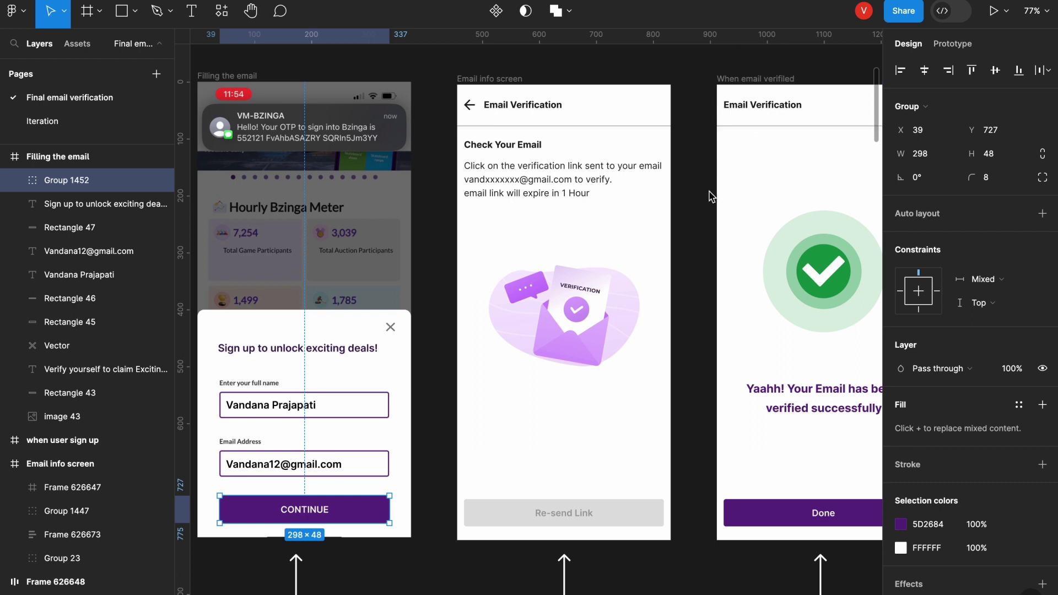
pyautogui.hscroll(3, 710, 196)
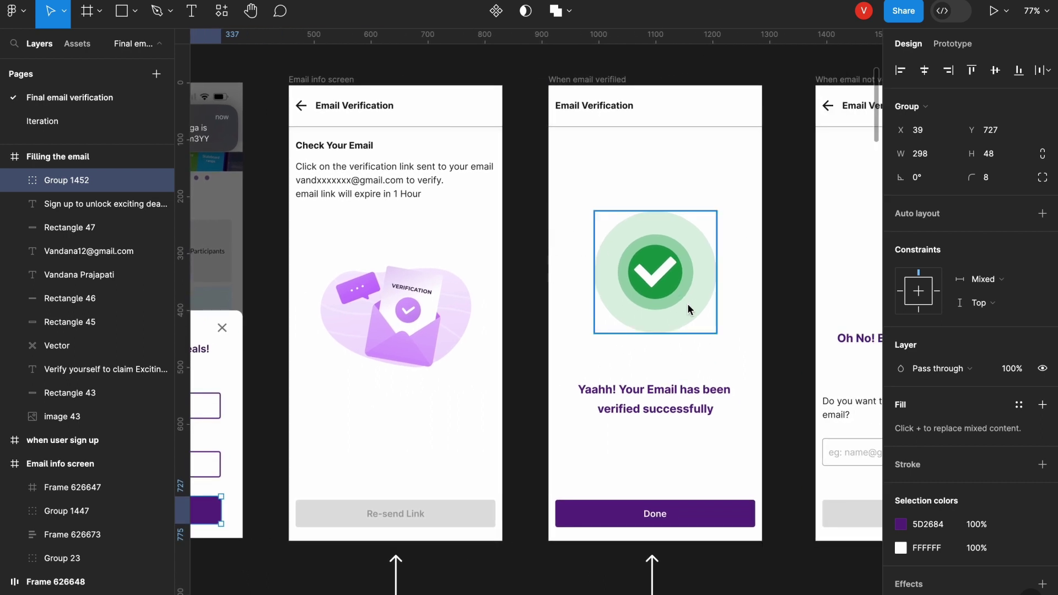
pyautogui.hscroll(2, 513, 266)
pyautogui.hscroll(-3, 452, 282)
pyautogui.scroll(2, 452, 282)
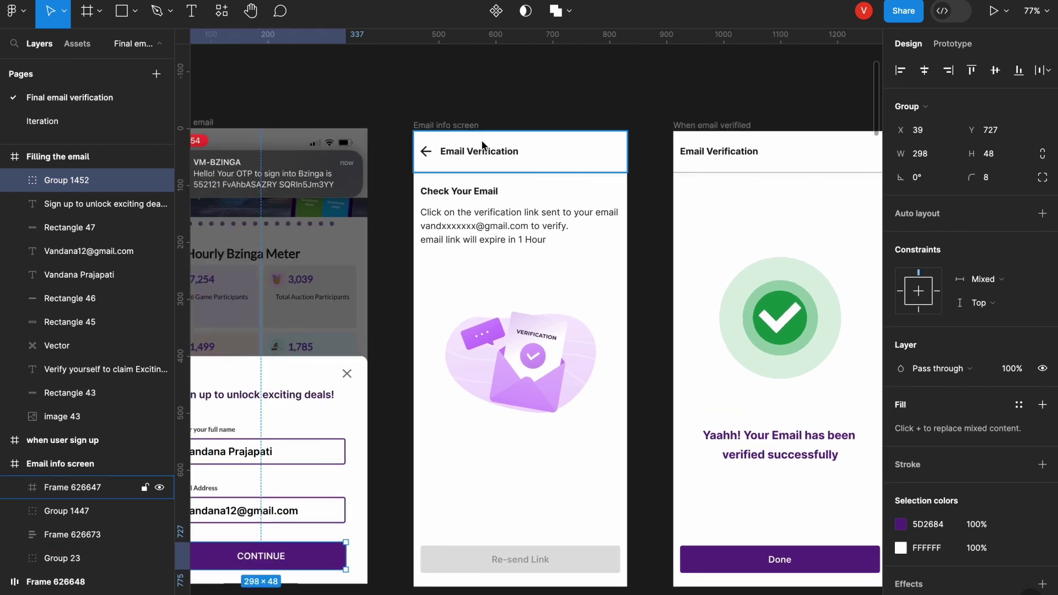
pyautogui.click(458, 133)
pyautogui.hscroll(3, 617, 314)
pyautogui.scroll(-1, 617, 314)
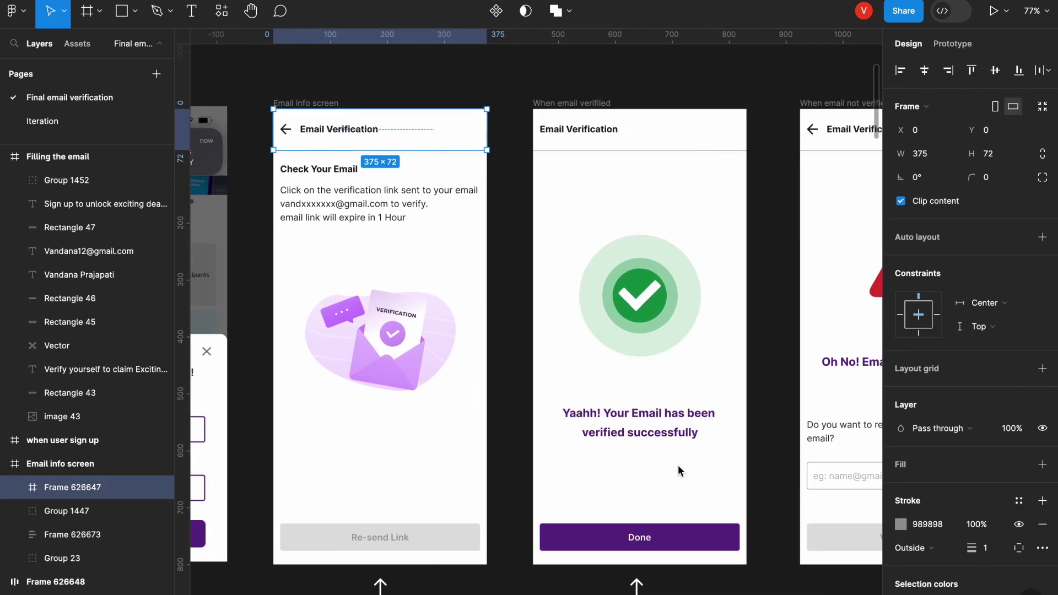
# - Compare the Email info and email verified screens with the failed verification screen's re-enter email prompt and Verify Again button
pyautogui.scroll(-5, 672, 510)
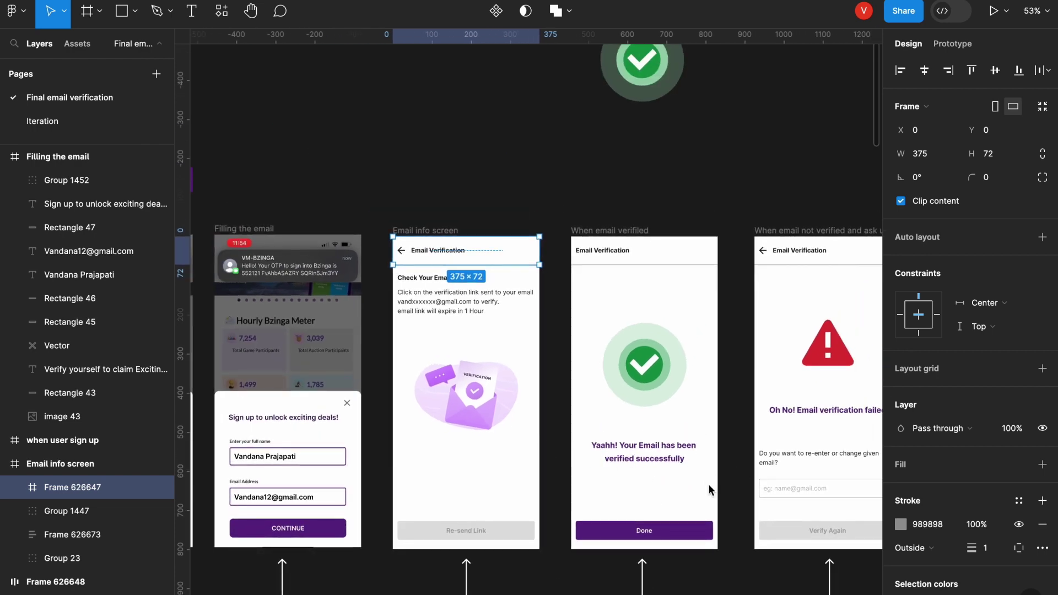
pyautogui.moveTo(707, 484); pyautogui.dragTo(638, 454)
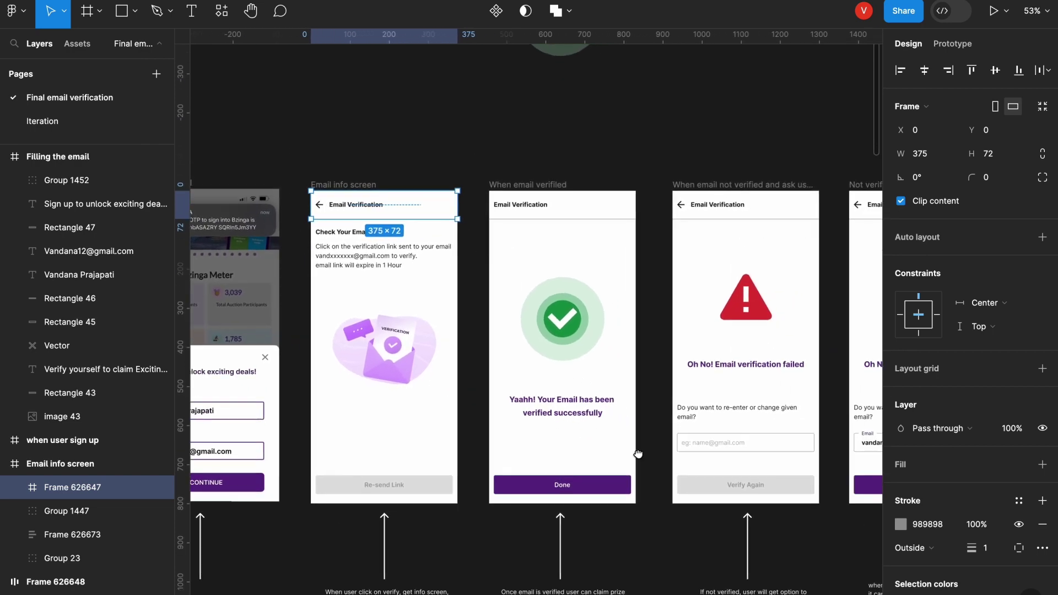
pyautogui.click(593, 481)
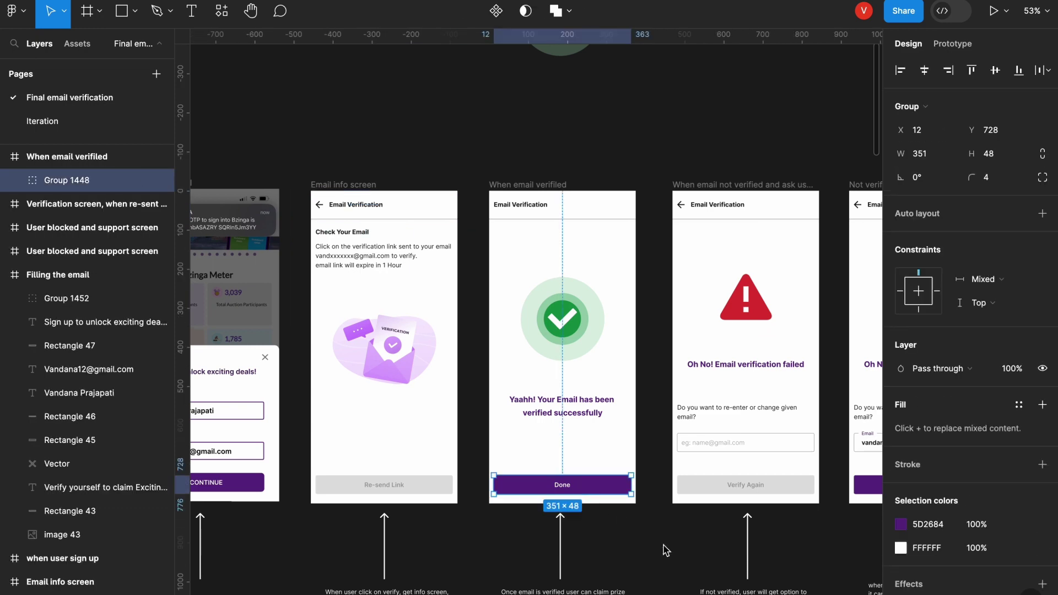
pyautogui.hscroll(3, 667, 551)
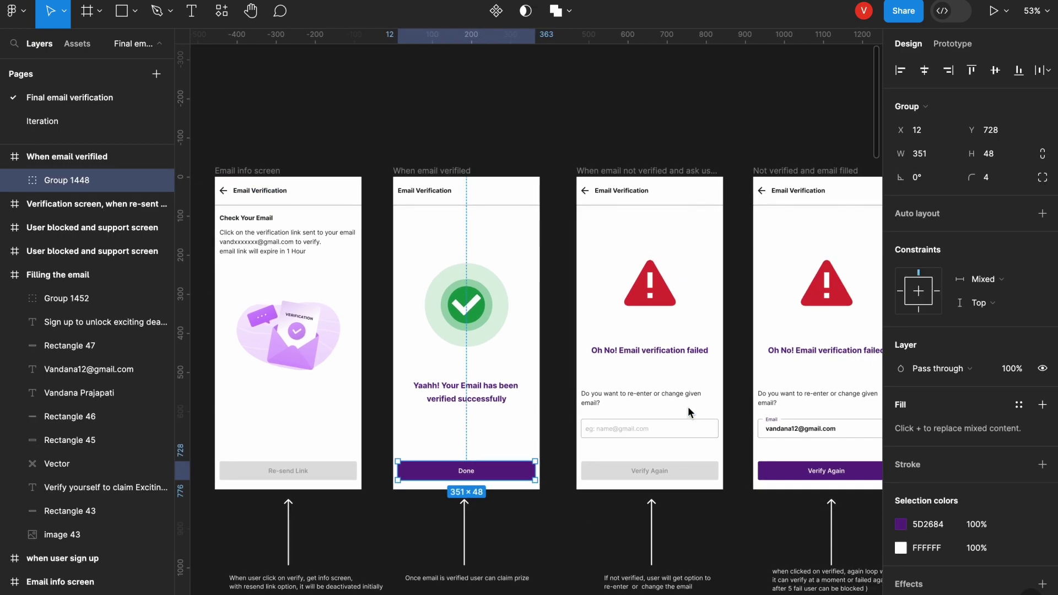
pyautogui.click(278, 465)
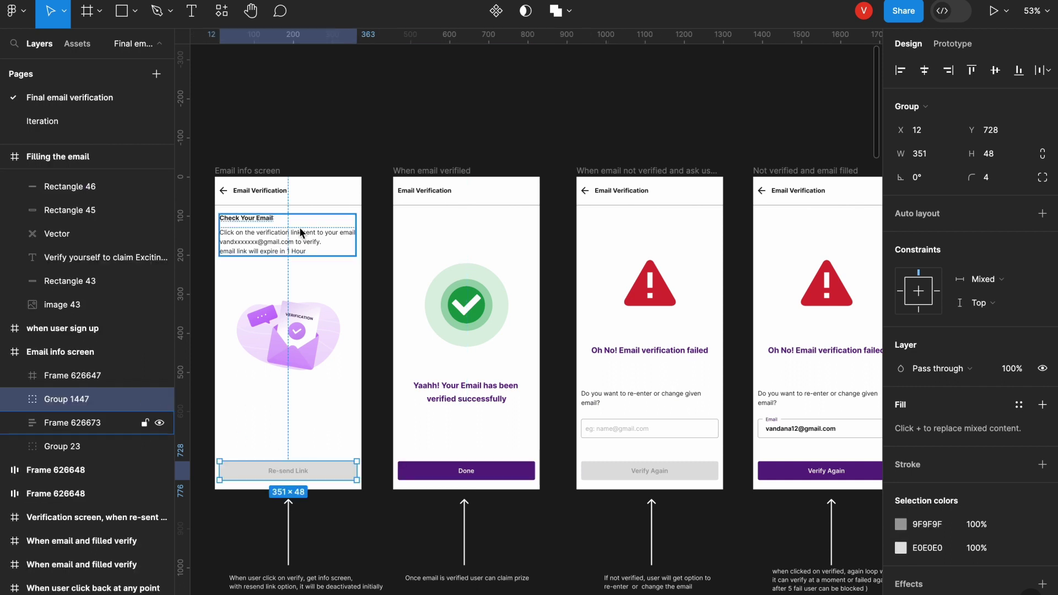
pyautogui.hscroll(-3, 306, 208)
pyautogui.hotkey('shift', 'Return')
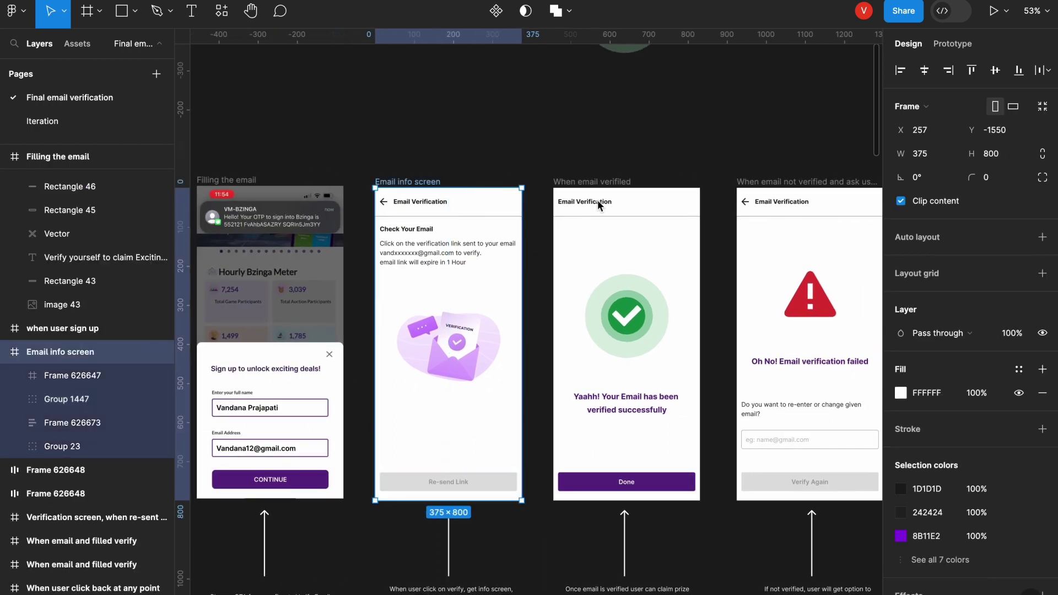
pyautogui.hscroll(4, 598, 200)
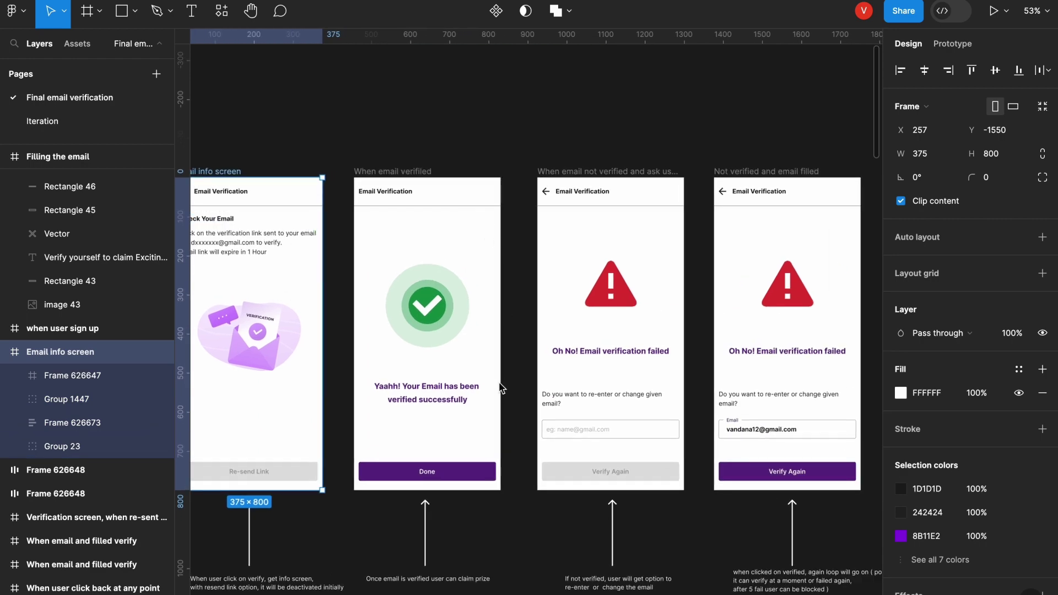
pyautogui.scroll(5, 625, 367)
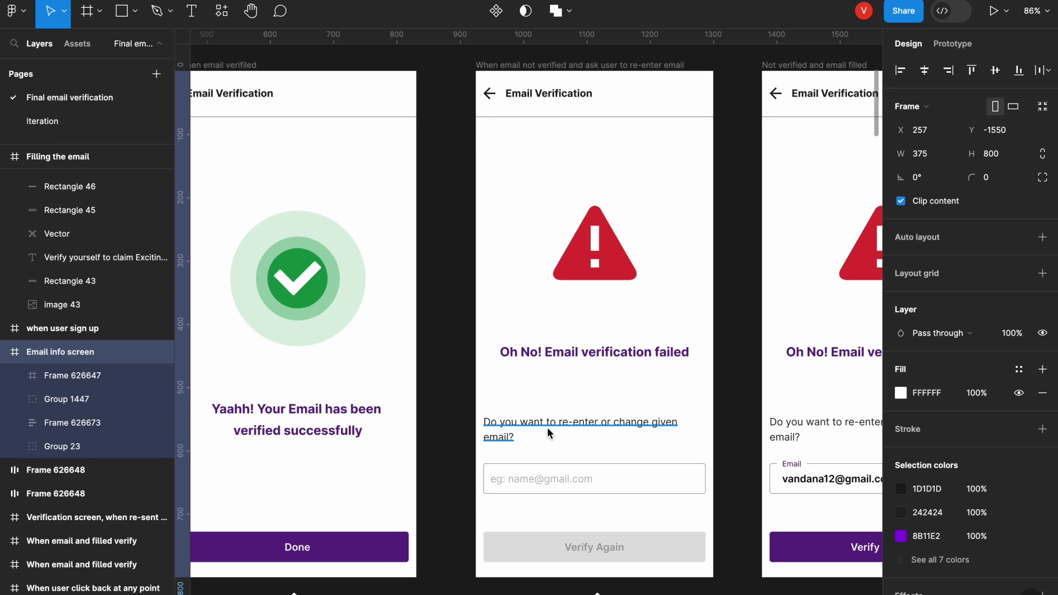
pyautogui.scroll(-5, 549, 433)
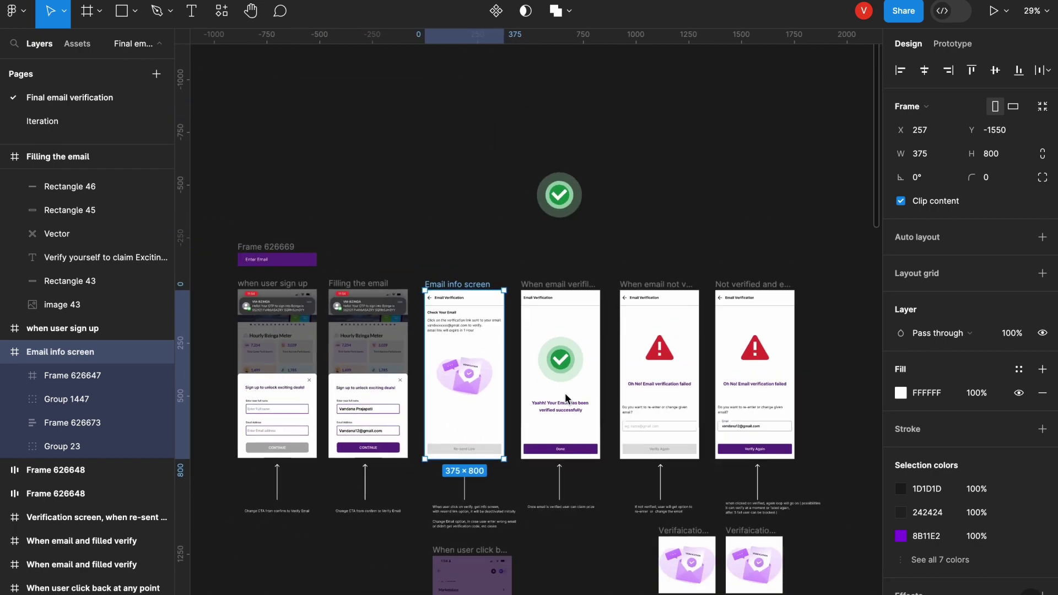
# - Inspect the entered email address on the filled sign-up screen in relation to the Email info screen
pyautogui.hscroll(-2, 418, 422)
pyautogui.scroll(5, 419, 422)
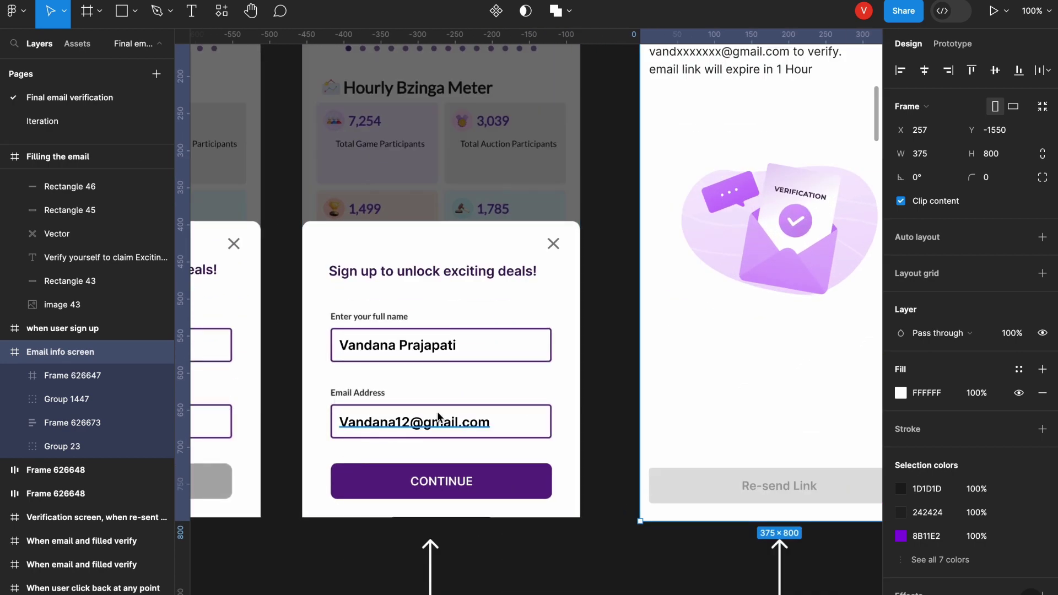
pyautogui.click(373, 429)
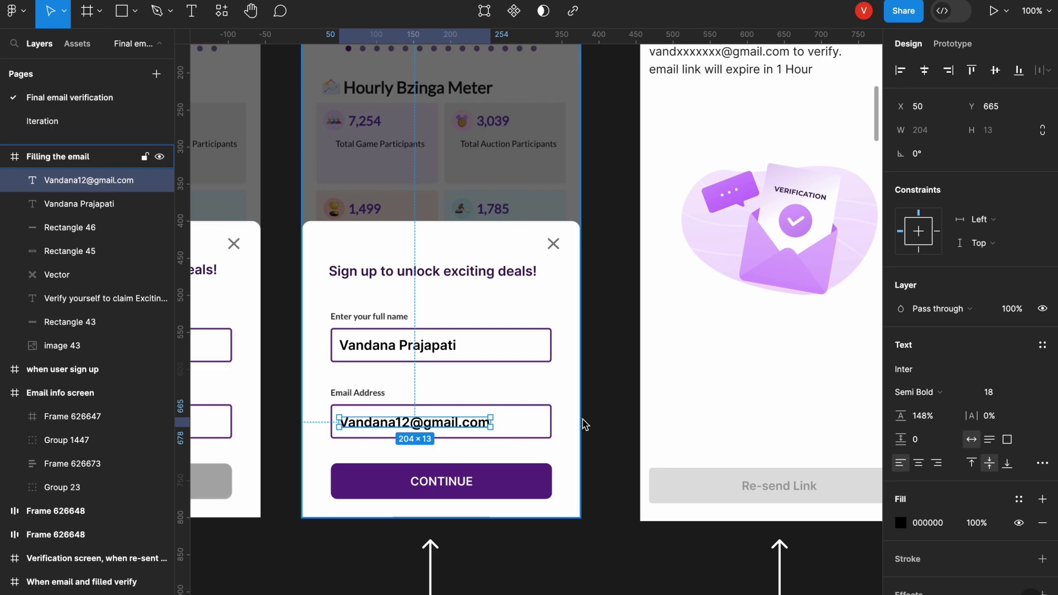
pyautogui.click(642, 428)
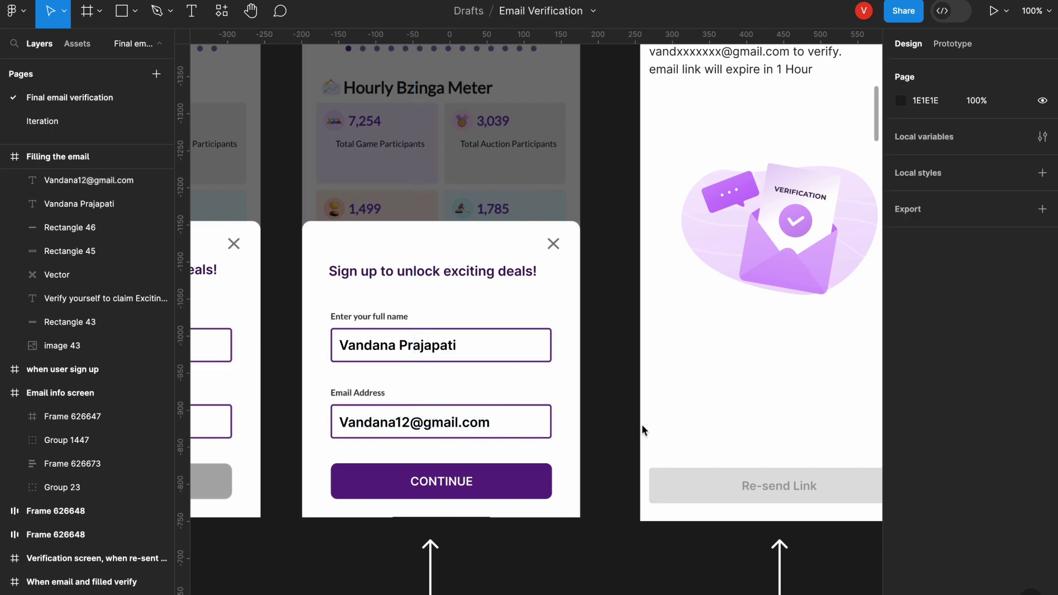
pyautogui.click(88, 181)
pyautogui.hotkey('shift', '1')
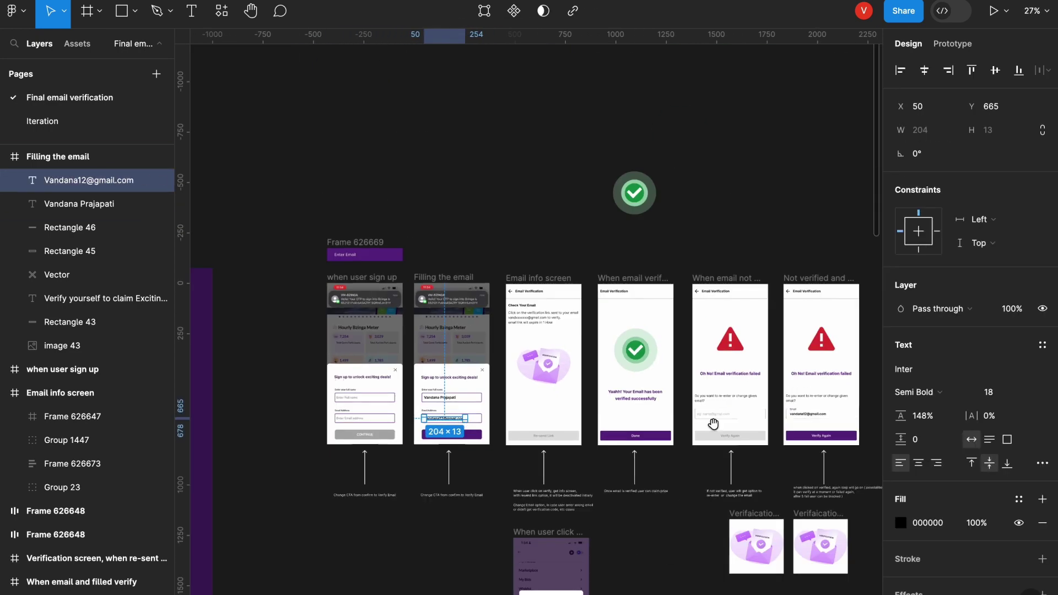
# - Compare the empty and filled failed verification screens, including their email fields and Verify Again buttons
pyautogui.scroll(5, 600, 398)
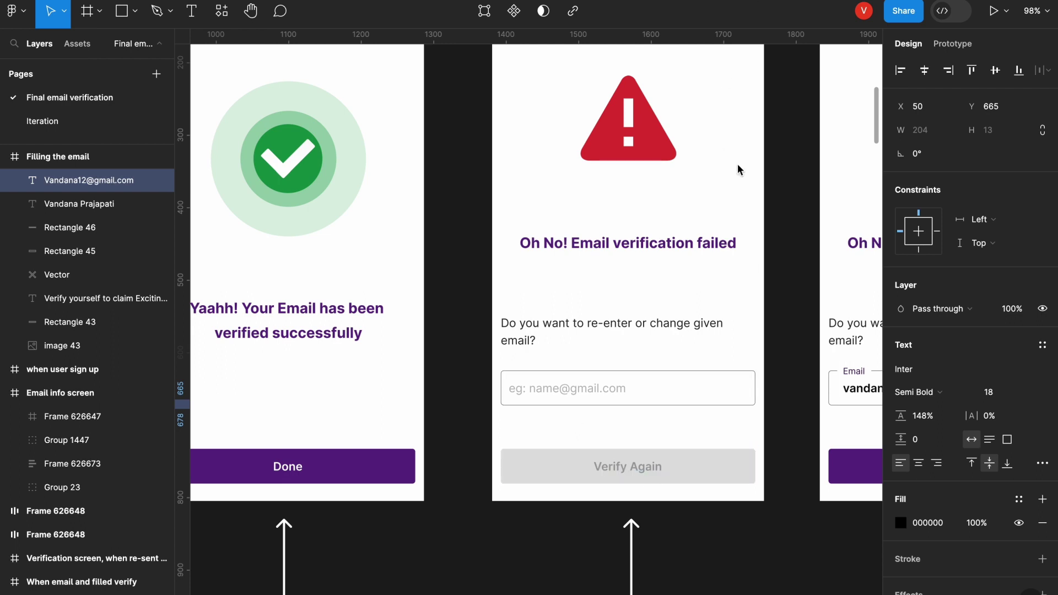
pyautogui.scroll(-5, 669, 264)
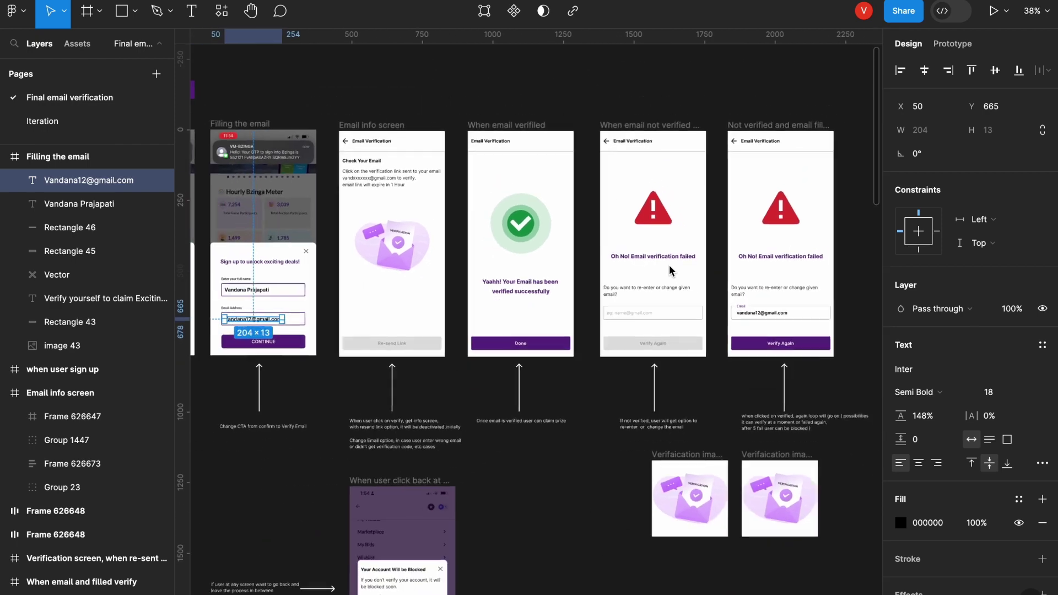
pyautogui.scroll(2, 669, 265)
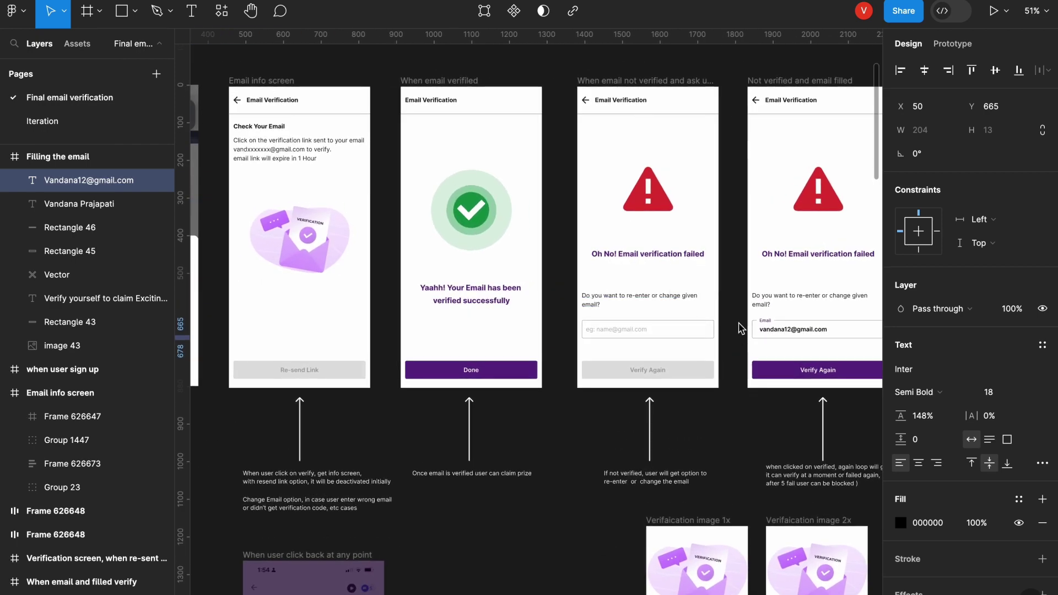
pyautogui.hscroll(2, 717, 331)
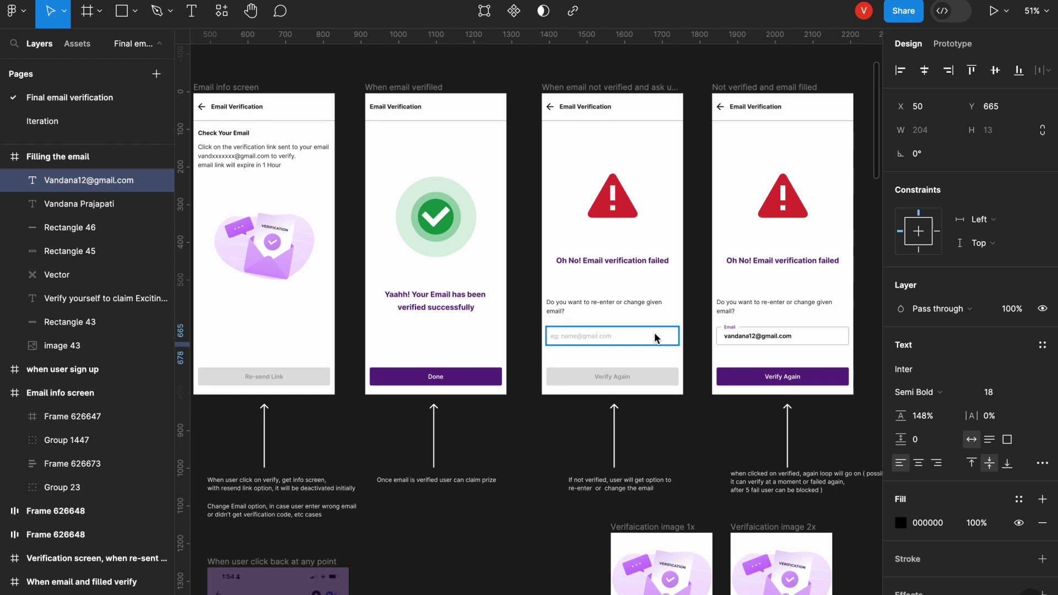
pyautogui.scroll(1, 637, 285)
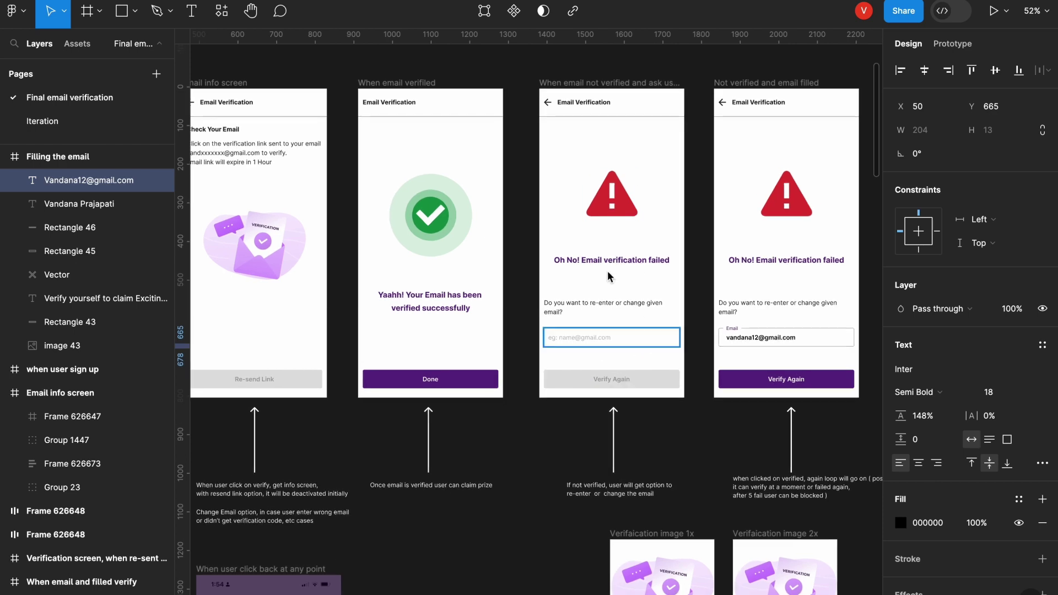
pyautogui.hscroll(2, 700, 353)
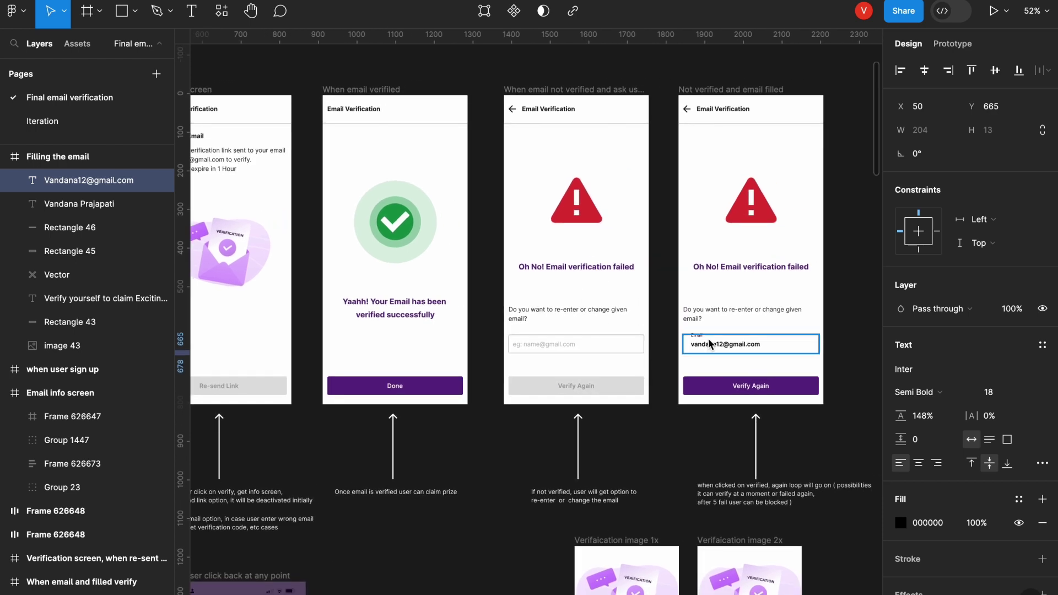
pyautogui.scroll(1, 769, 410)
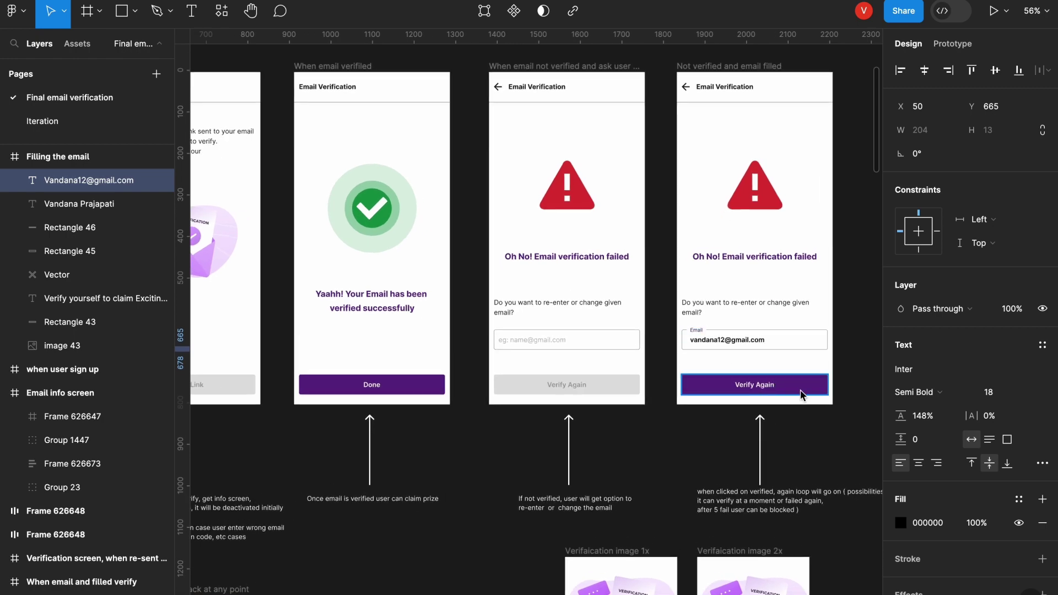
pyautogui.scroll(5, 772, 392)
pyautogui.scroll(-5, 742, 380)
pyautogui.scroll(-2, 765, 336)
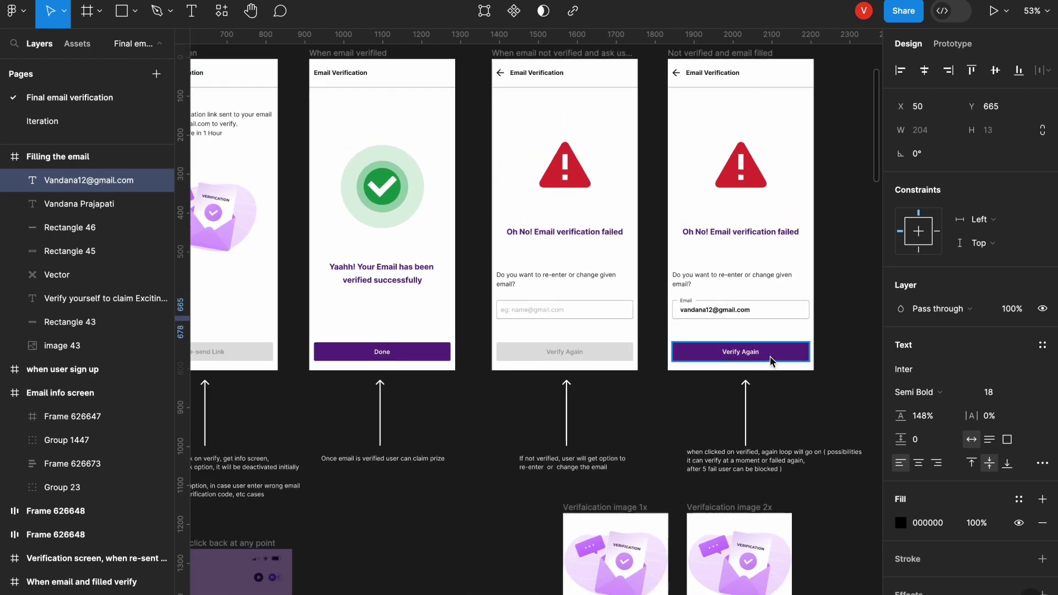
pyautogui.click(769, 355)
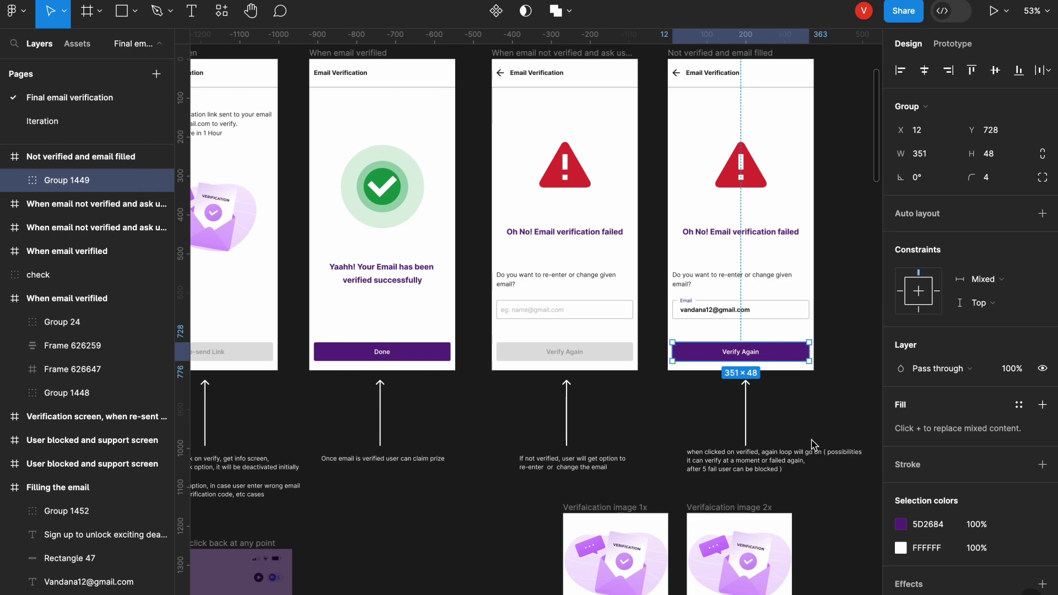
# - Draw a three-segment Pen connector, about 1380 × 189, above the frames from the filled failed verification screen to the Email info screen
pyautogui.scroll(-5, 811, 433)
pyautogui.scroll(5, 593, 312)
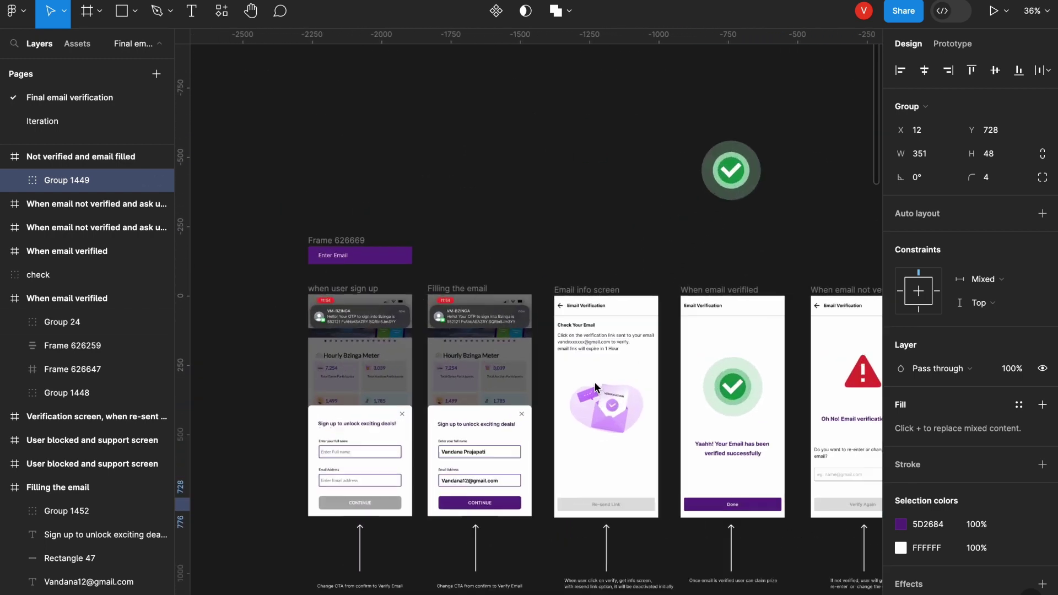
pyautogui.scroll(-4, 499, 255)
pyautogui.click(170, 11)
pyautogui.click(142, 43)
pyautogui.click(772, 151)
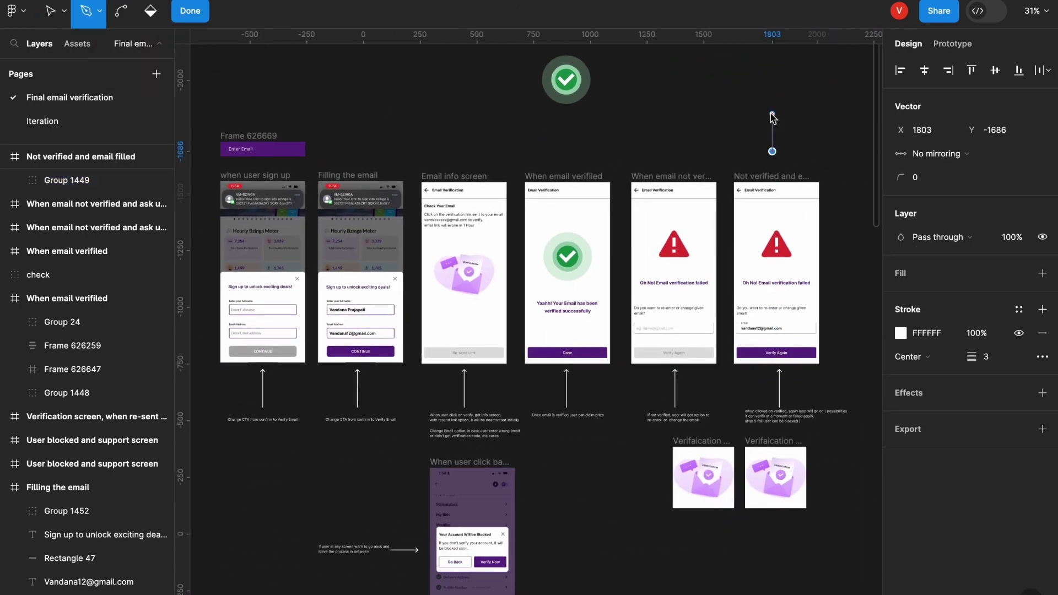
pyautogui.click(772, 115)
pyautogui.click(459, 115)
pyautogui.click(459, 158)
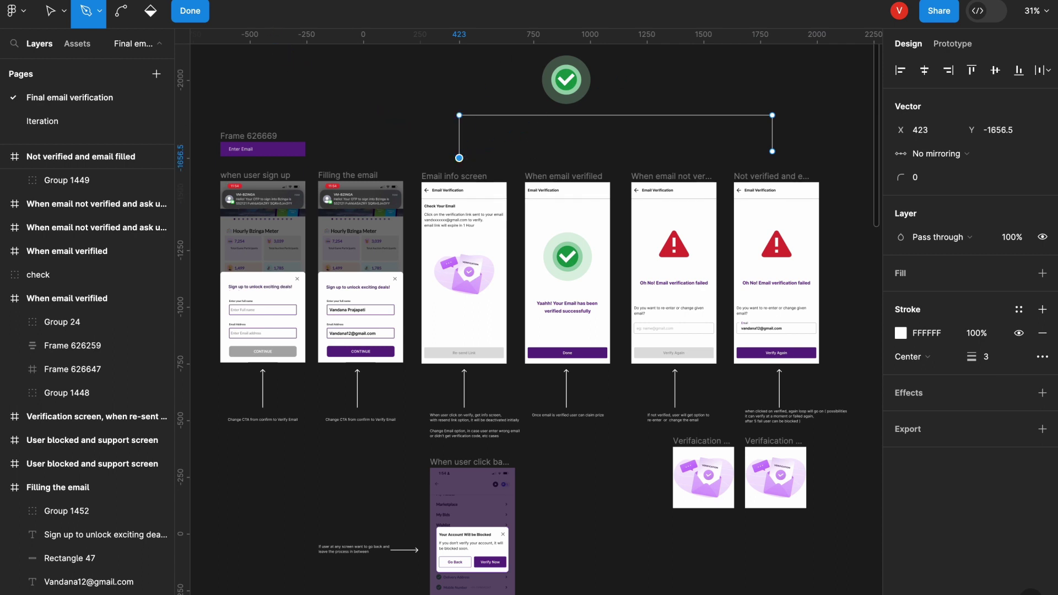
pyautogui.click(203, 12)
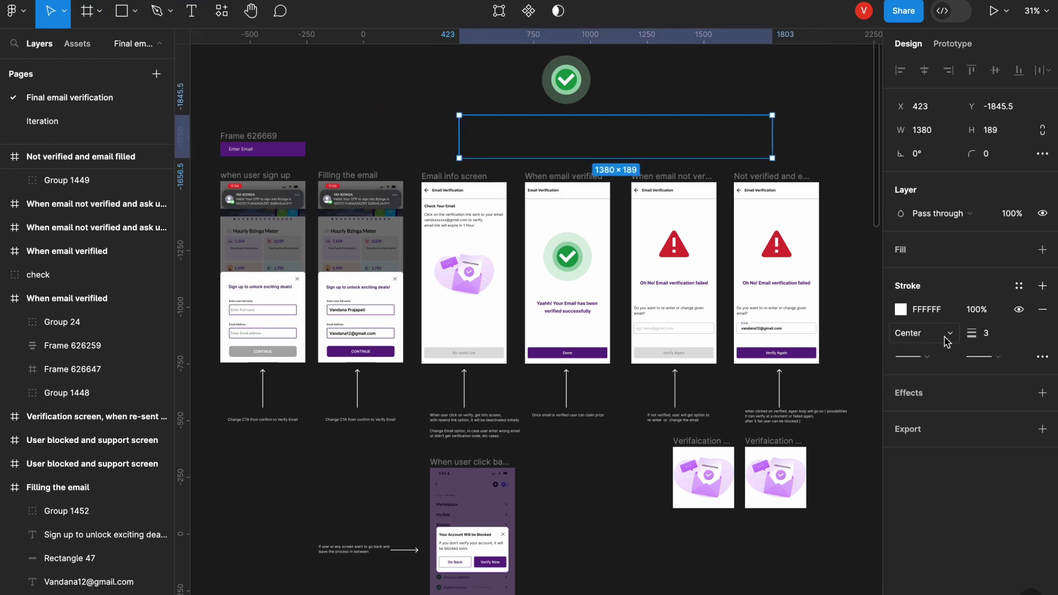
# - Add a line arrowhead to the connector's end above the Email info screen and deselect the connector
pyautogui.click(990, 357)
pyautogui.click(949, 375)
pyautogui.click(926, 359)
pyautogui.click(921, 374)
pyautogui.click(993, 357)
pyautogui.press('Escape')
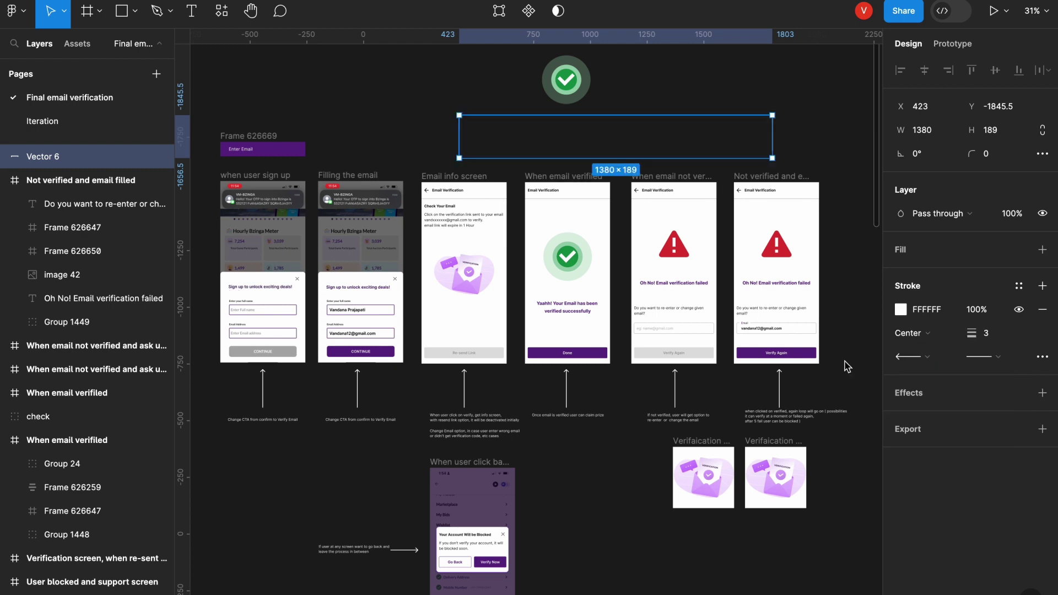
pyautogui.press('Escape')
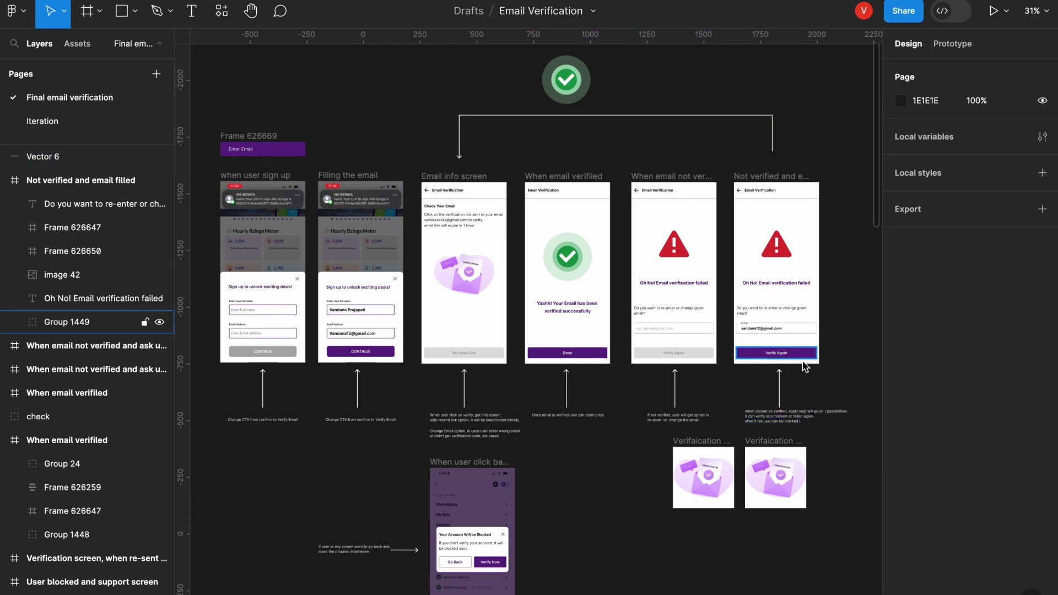
# - Read the note beneath the filled failed verification screen about the repeat verification loop and user blocking
pyautogui.scroll(2, 779, 364)
pyautogui.scroll(5, 779, 364)
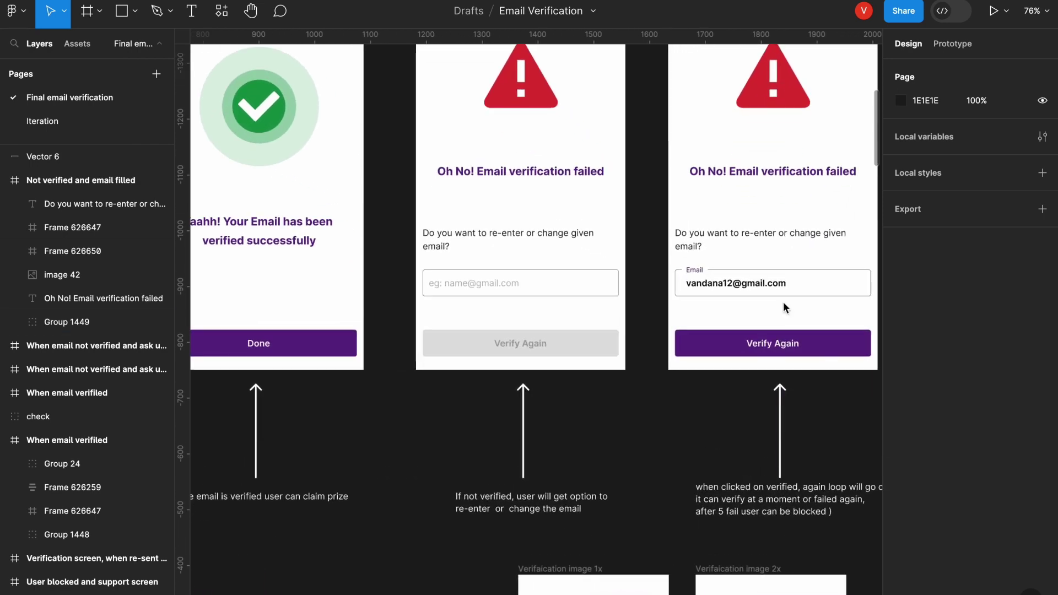
pyautogui.scroll(-3, 678, 460)
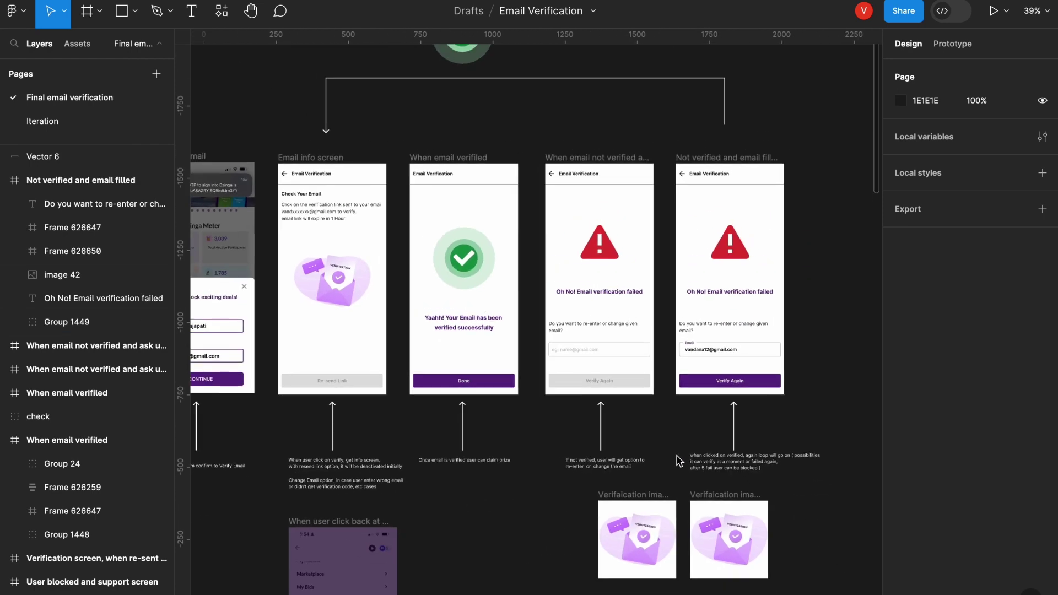
pyautogui.scroll(6, 647, 455)
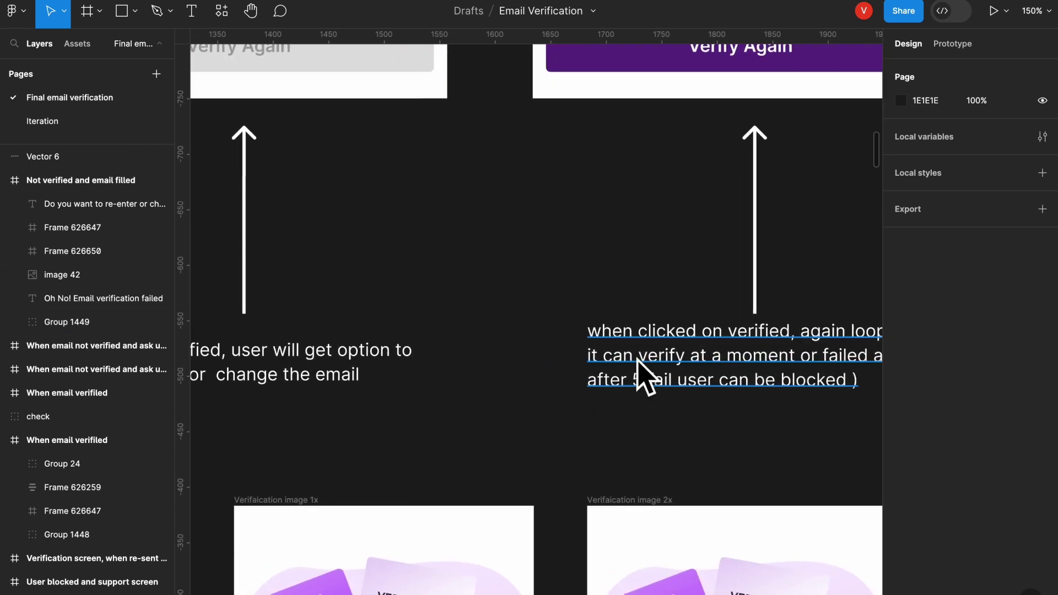
pyautogui.scroll(-6, 650, 375)
pyautogui.hscroll(-5, 782, 400)
pyautogui.scroll(2, 782, 399)
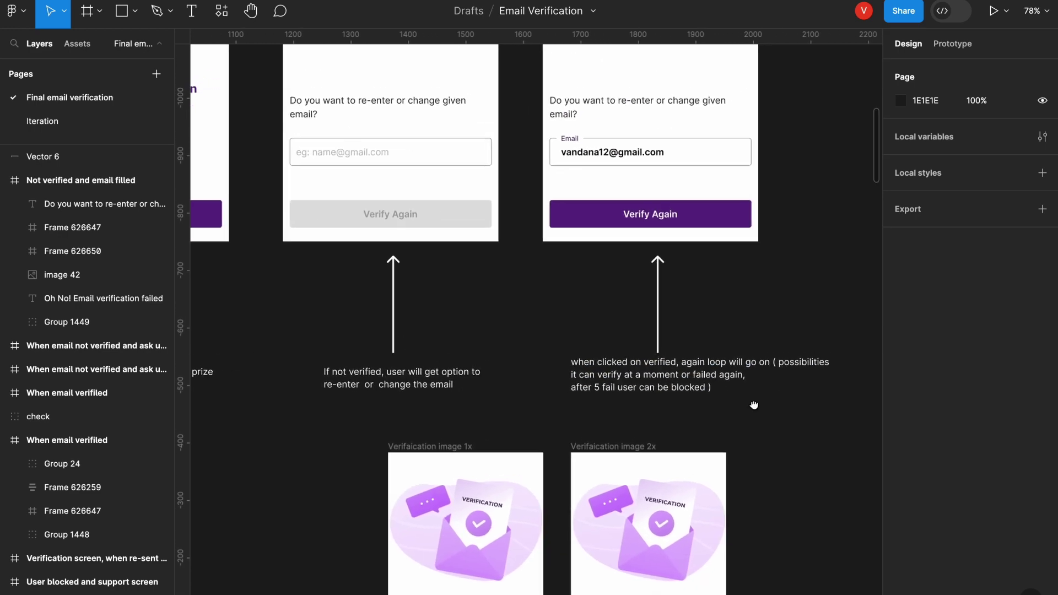
pyautogui.hscroll(6, 689, 429)
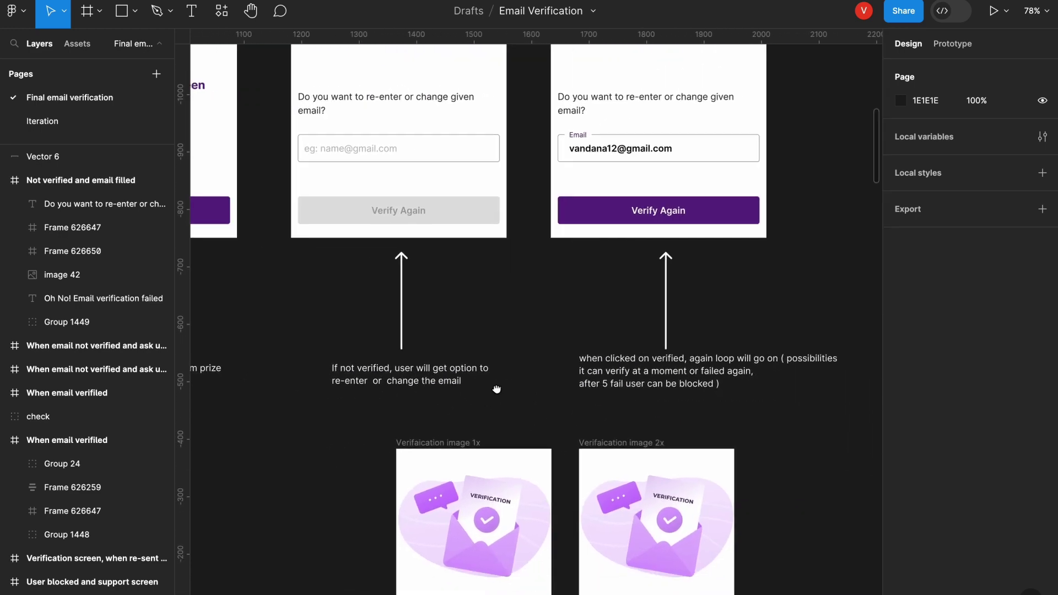
pyautogui.scroll(5, 772, 377)
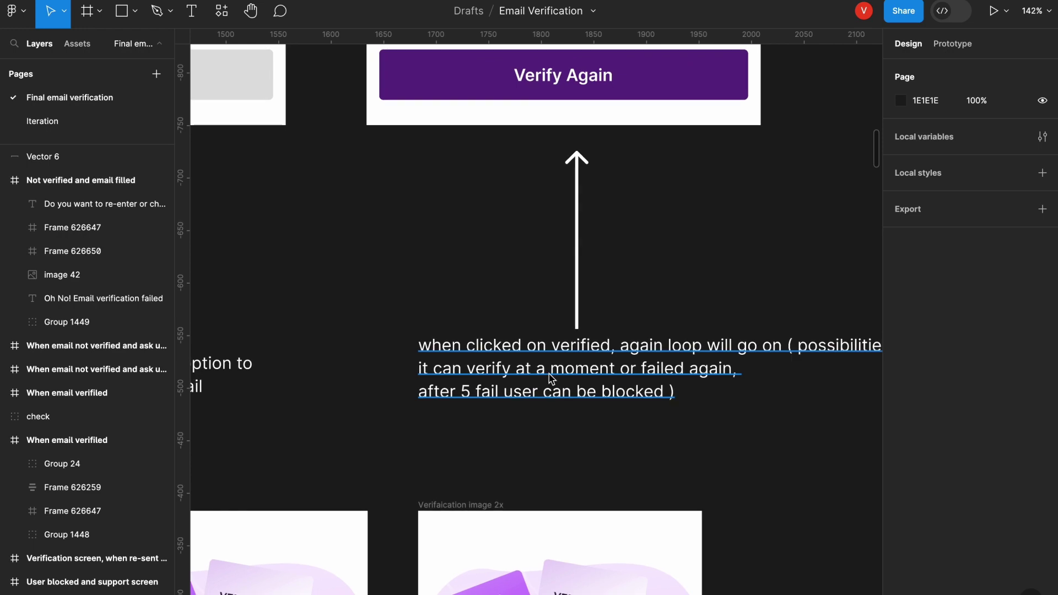
pyautogui.scroll(-2, 595, 392)
pyautogui.scroll(-5, 595, 392)
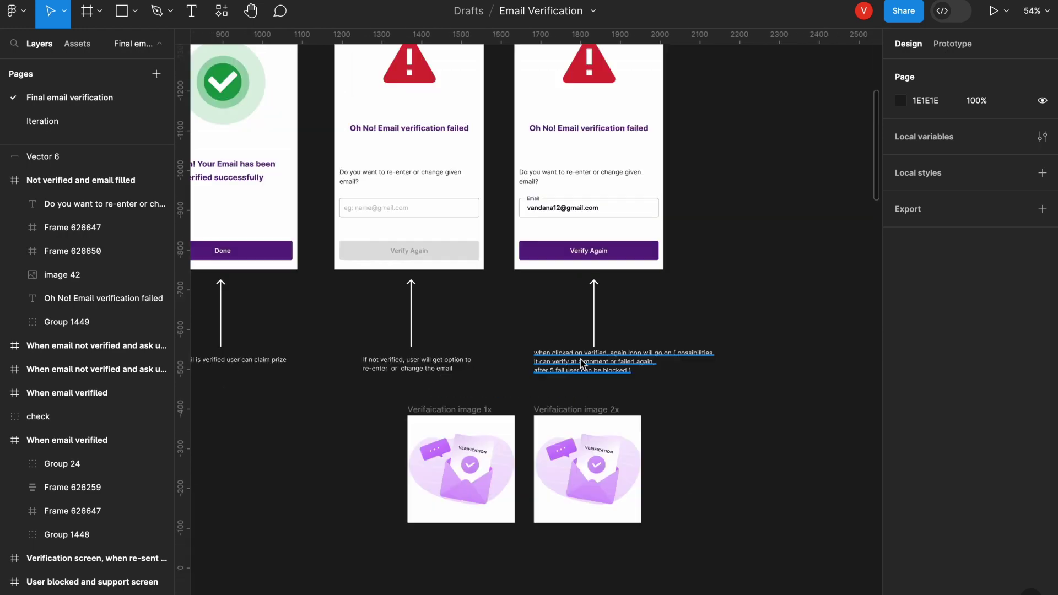
pyautogui.click(581, 362)
pyautogui.click(691, 316)
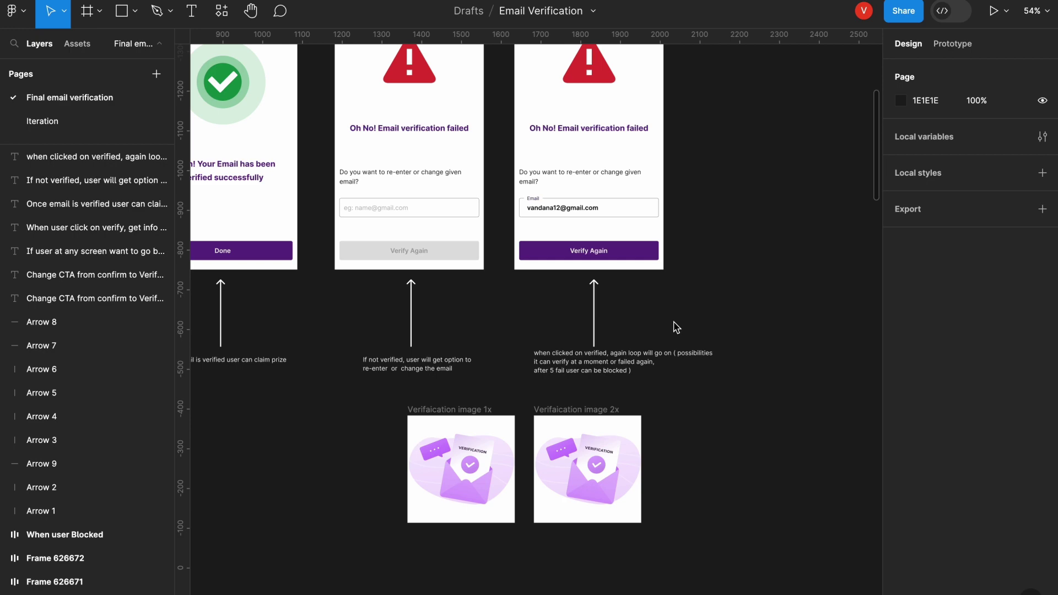
# - Review the failed verification screens alongside the connector leading back to the Email info screen
pyautogui.scroll(3, 650, 321)
pyautogui.hscroll(-3, 649, 321)
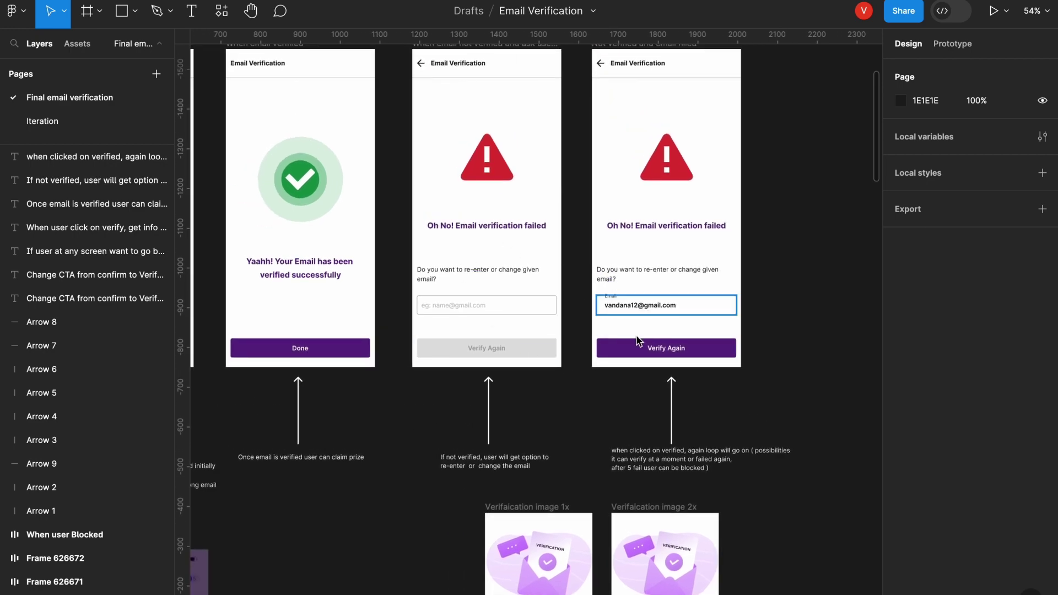
pyautogui.scroll(-6, 786, 417)
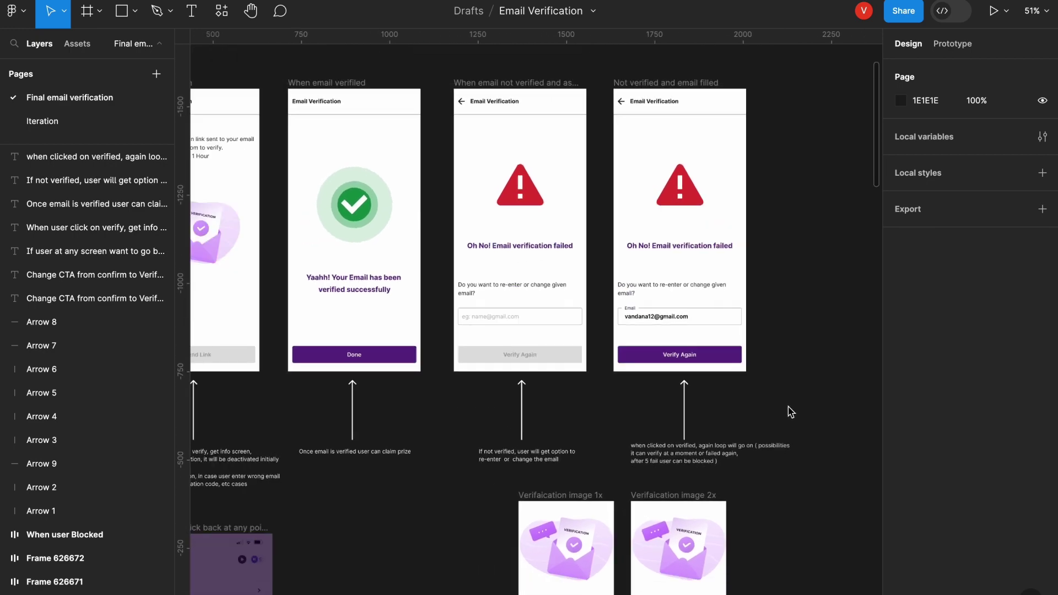
pyautogui.scroll(5, 740, 288)
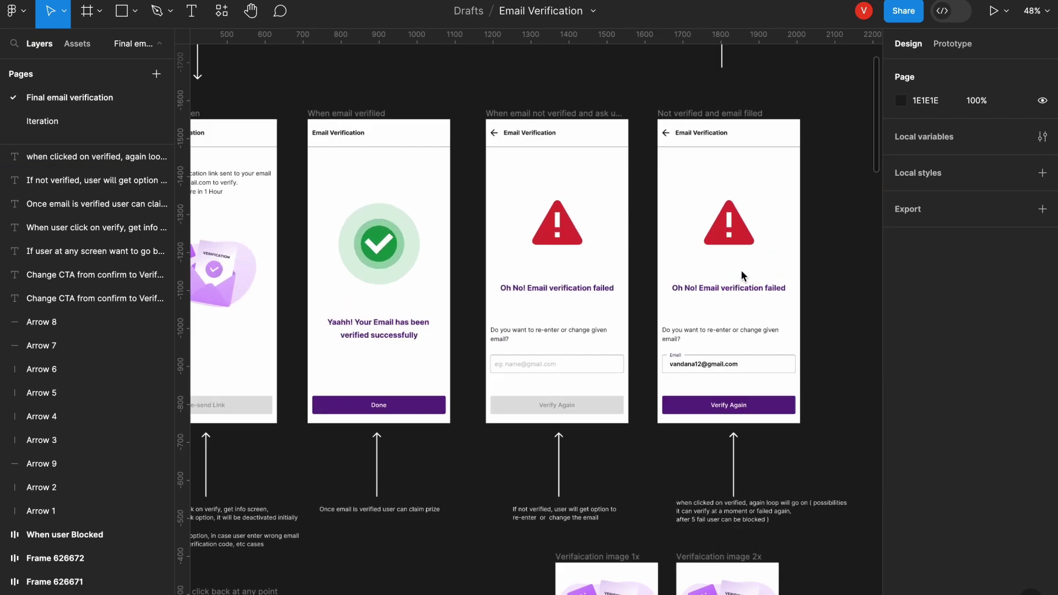
pyautogui.scroll(-6, 754, 335)
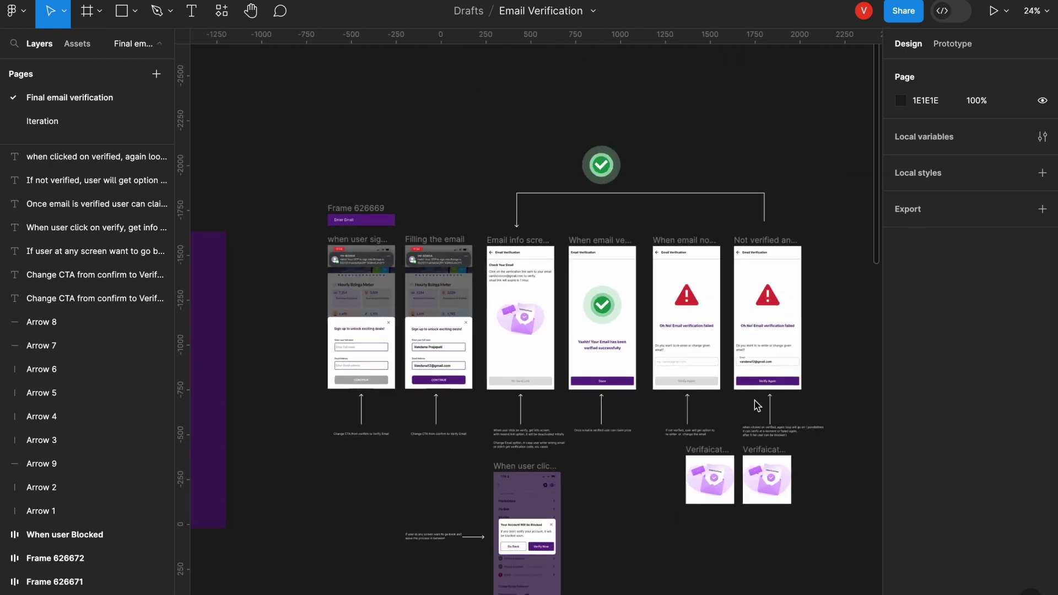
# - Move the close icon out of the filled sign-up screen into the gap before the Email info screen, at about X 209, Y -1132
pyautogui.moveTo(578, 527); pyautogui.dragTo(597, 437)
pyautogui.scroll(5, 513, 221)
pyautogui.hscroll(-4, 531, 328)
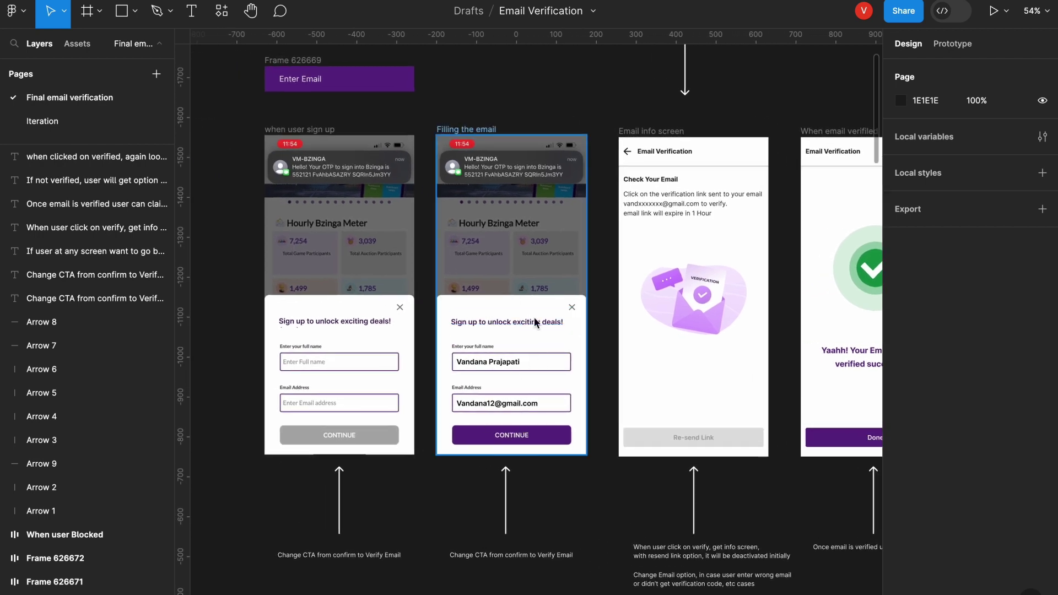
pyautogui.click(572, 308)
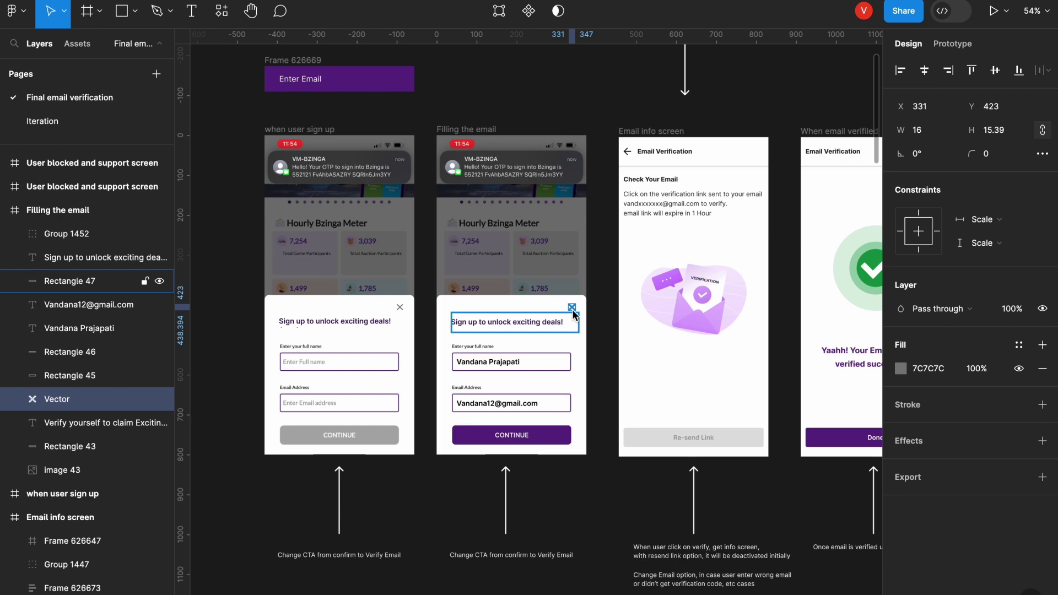
pyautogui.press('Escape')
pyautogui.moveTo(572, 306); pyautogui.dragTo(602, 307)
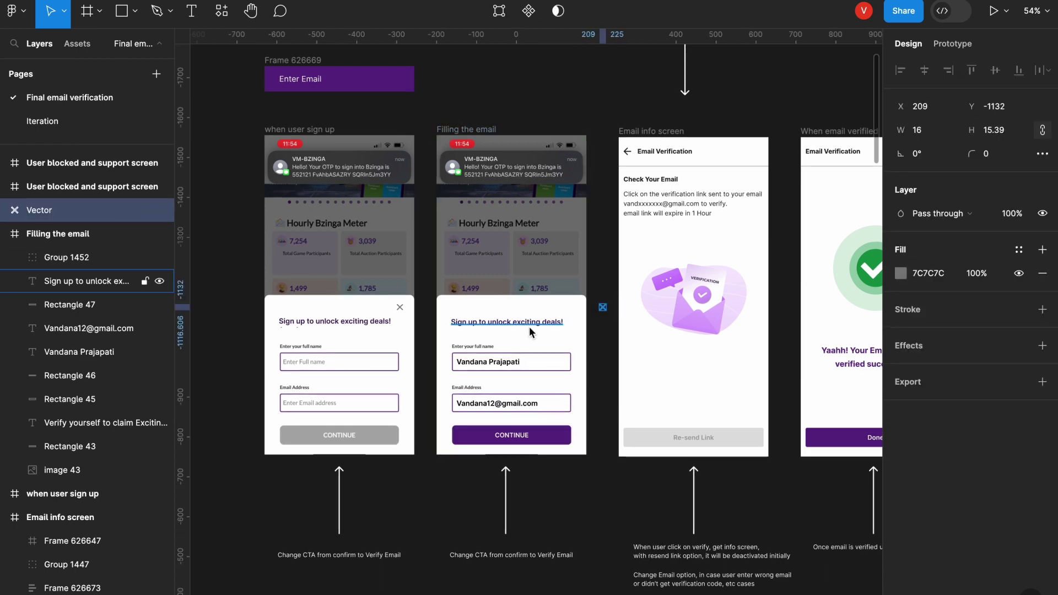
pyautogui.scroll(5, 529, 326)
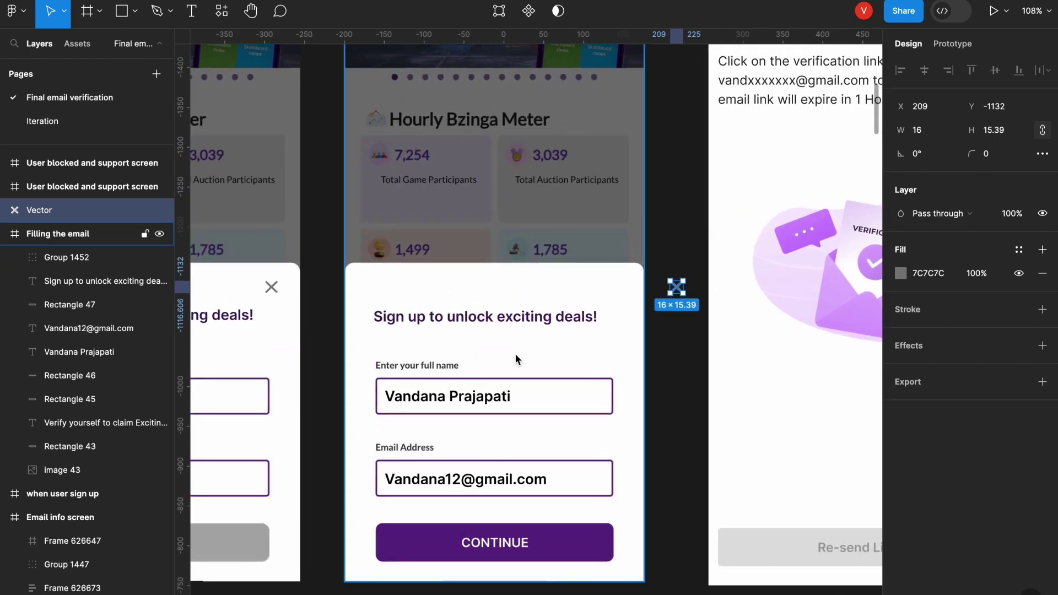
# - Move the close icon back inside the filled sign-up screen's sheet, at X 331, Y 423
pyautogui.moveTo(681, 291); pyautogui.dragTo(621, 292)
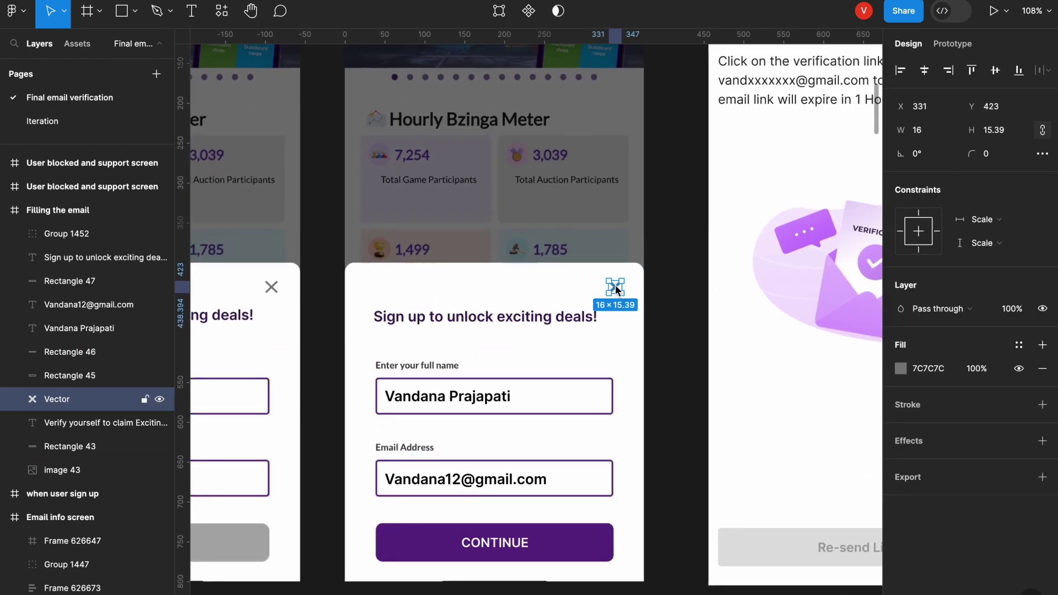
pyautogui.click(679, 298)
pyautogui.click(615, 286)
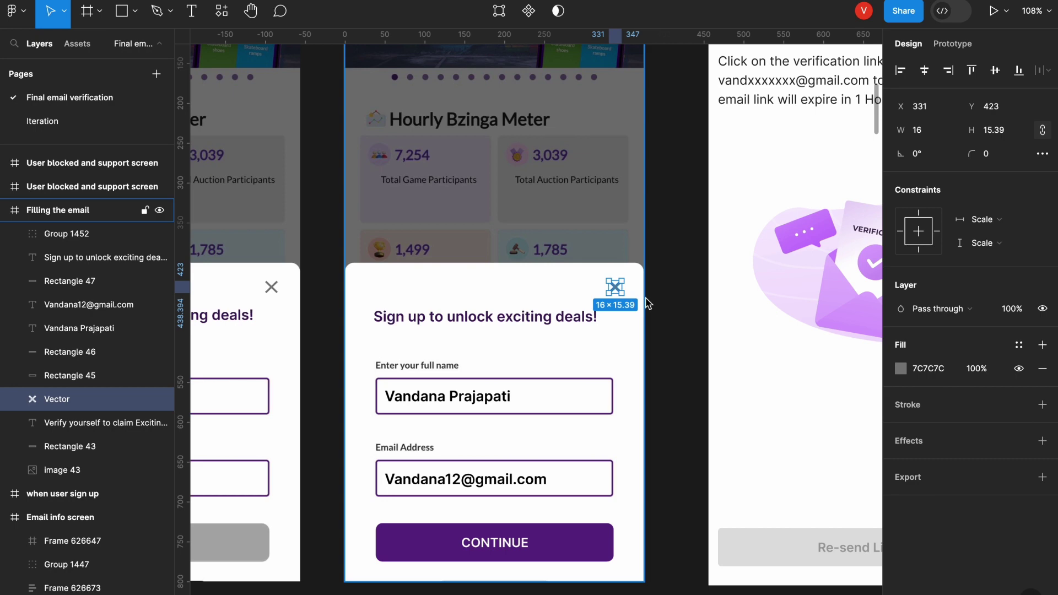
# - Examine the account-blocking warning shown when the user goes back, including its Go Back and Verify Now buttons
pyautogui.scroll(-2, 644, 305)
pyautogui.hscroll(2, 644, 304)
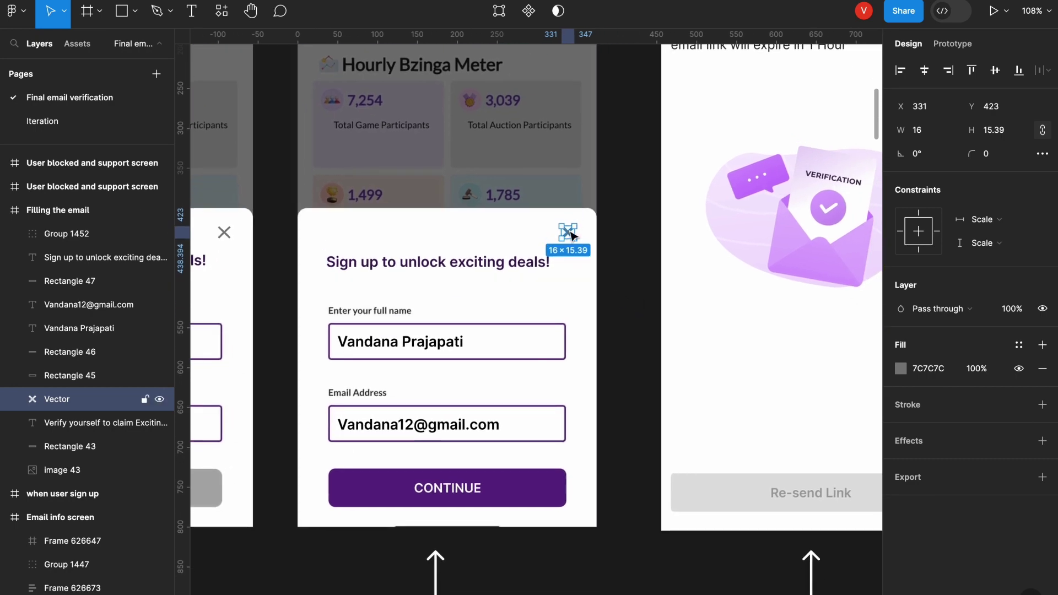
pyautogui.scroll(-5, 562, 244)
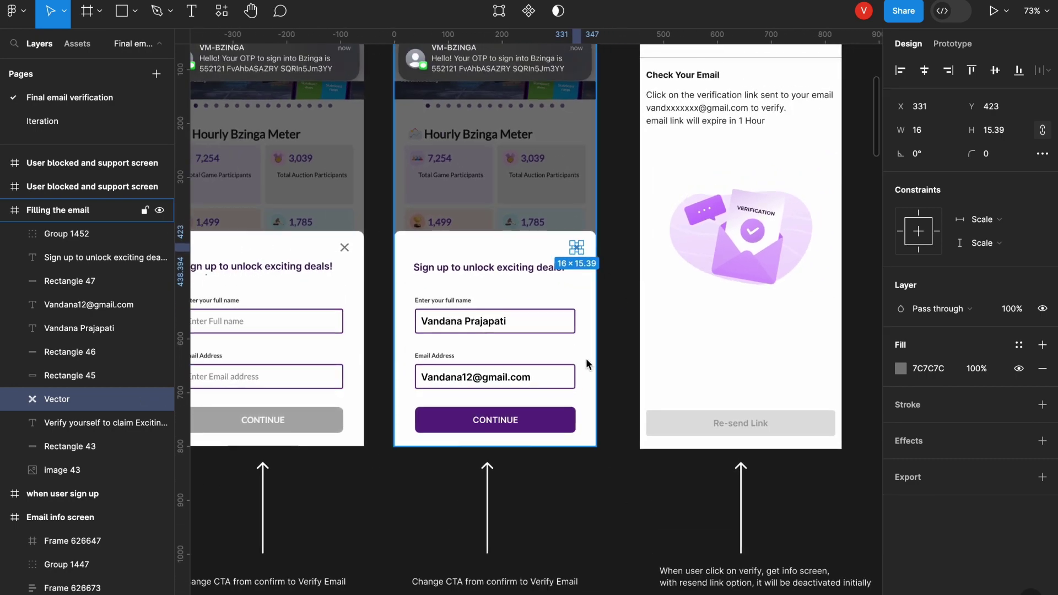
pyautogui.scroll(2, 591, 501)
pyautogui.scroll(-5, 590, 286)
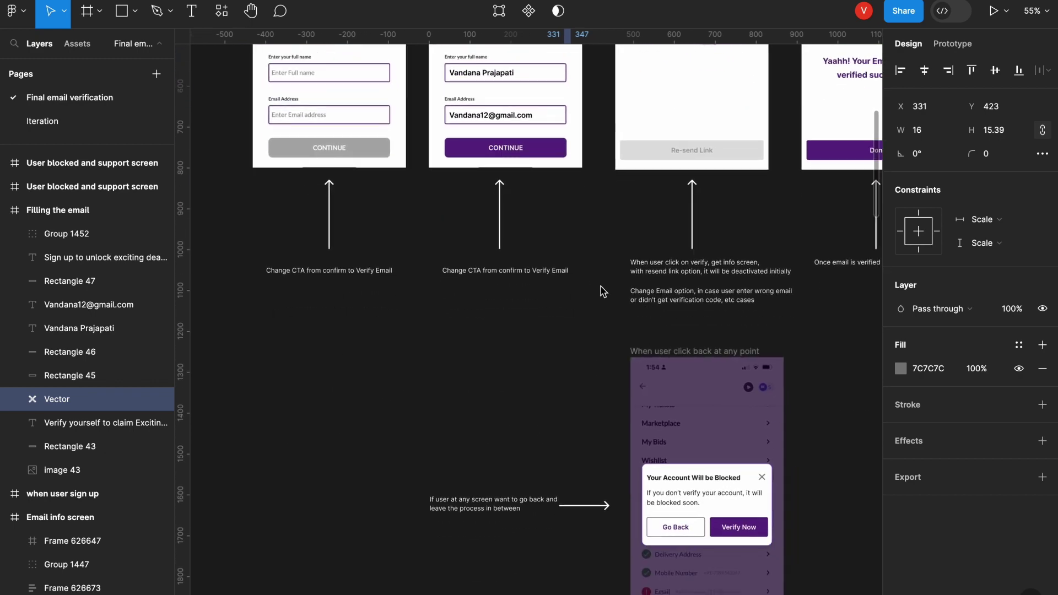
pyautogui.hscroll(2, 717, 299)
pyautogui.scroll(-1, 718, 299)
pyautogui.hscroll(2, 717, 299)
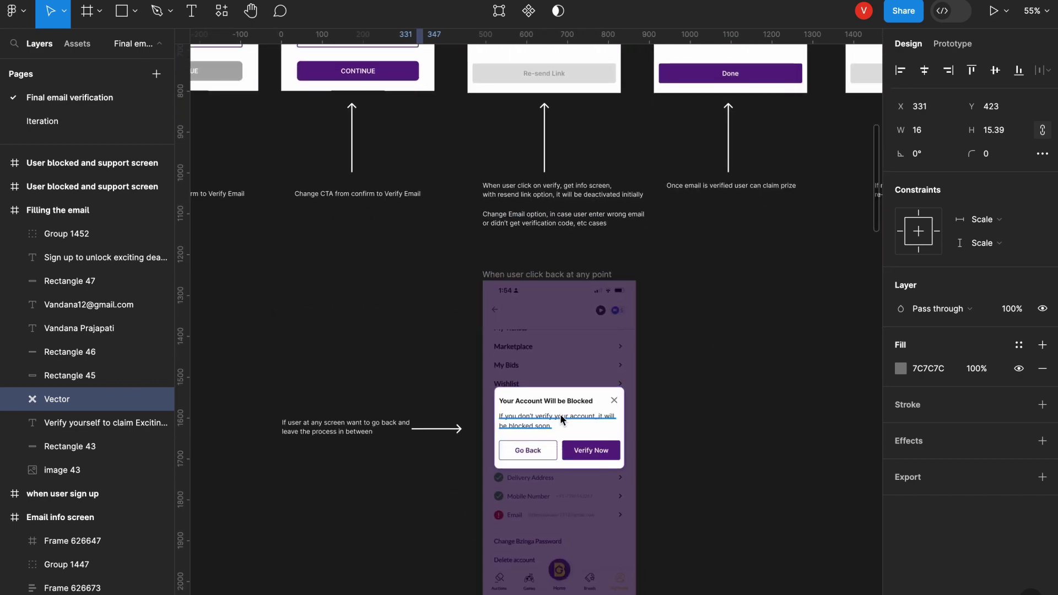
pyautogui.scroll(5, 558, 413)
pyautogui.scroll(1, 556, 419)
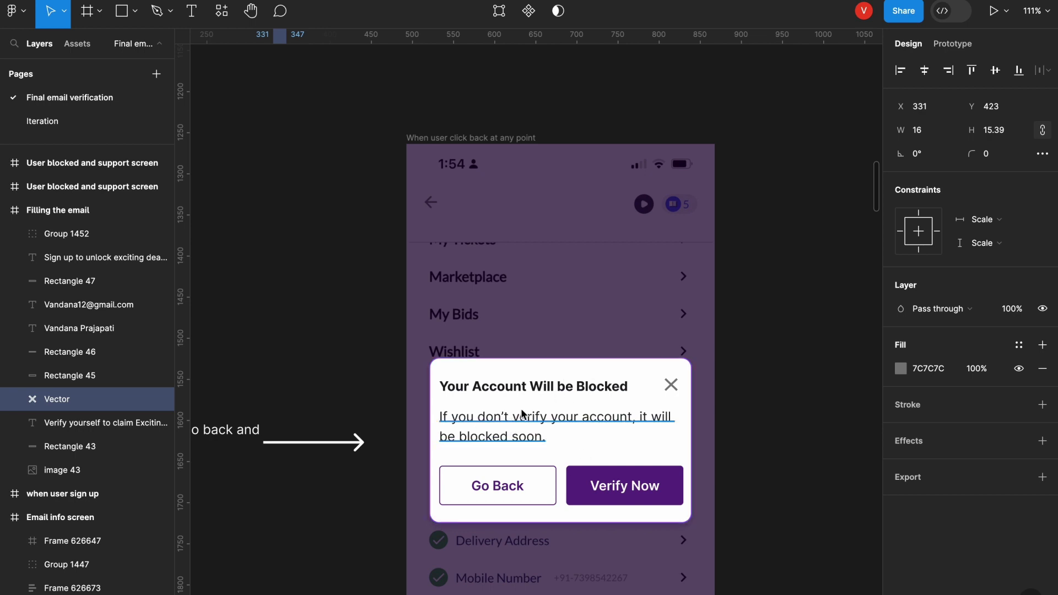
pyautogui.click(531, 484)
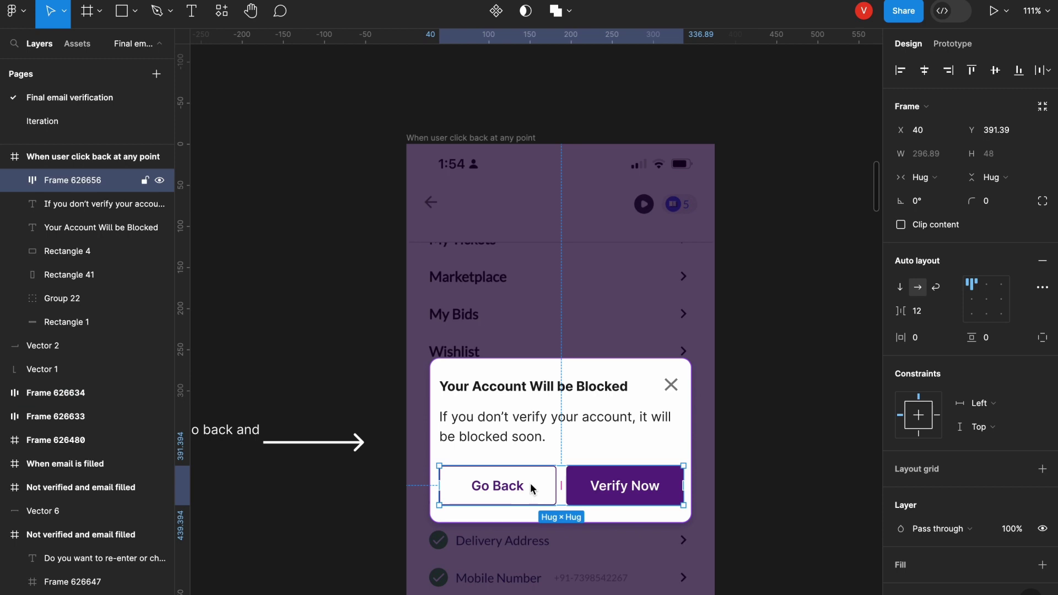
pyautogui.click(801, 482)
pyautogui.click(605, 483)
pyautogui.click(609, 485)
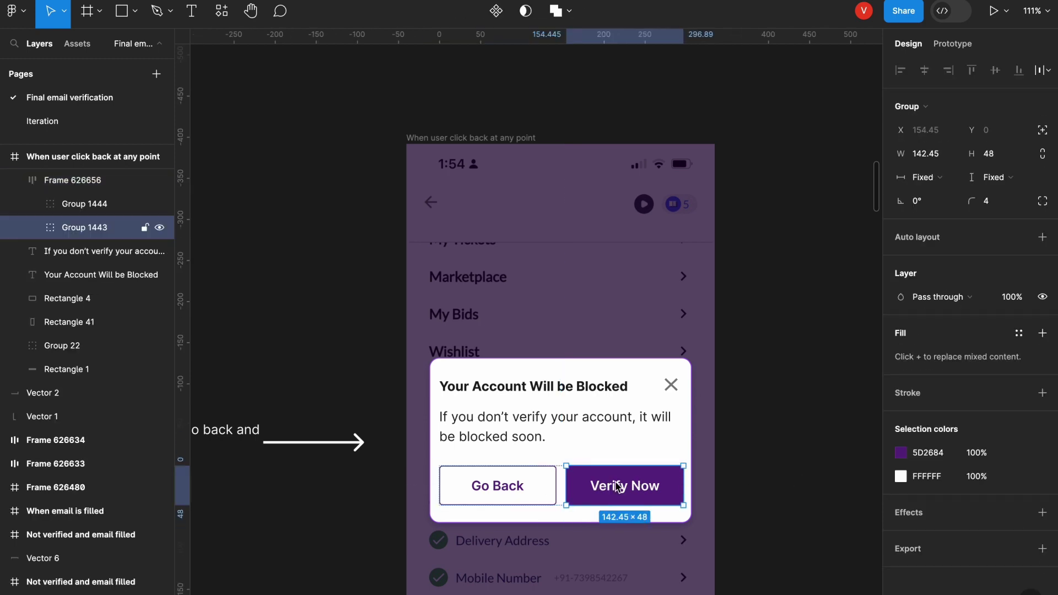
# - Review the sign-up, info and verification screens alongside the back-navigation warning to see where users could leave the flow
pyautogui.scroll(-5, 386, 440)
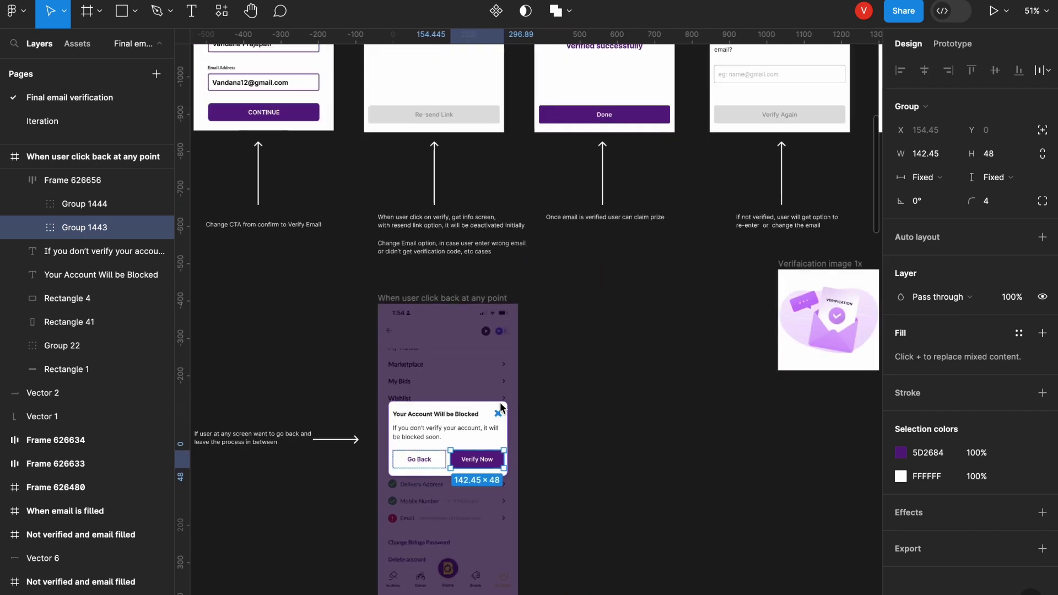
pyautogui.moveTo(668, 250); pyautogui.dragTo(681, 312)
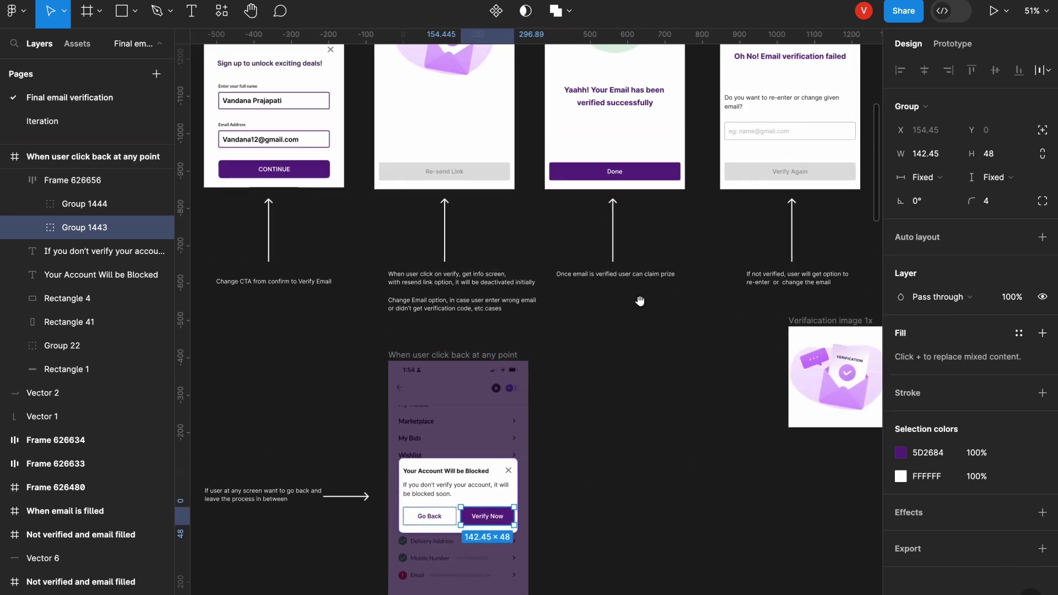
pyautogui.scroll(-3, 638, 341)
pyautogui.hscroll(-3, 551, 331)
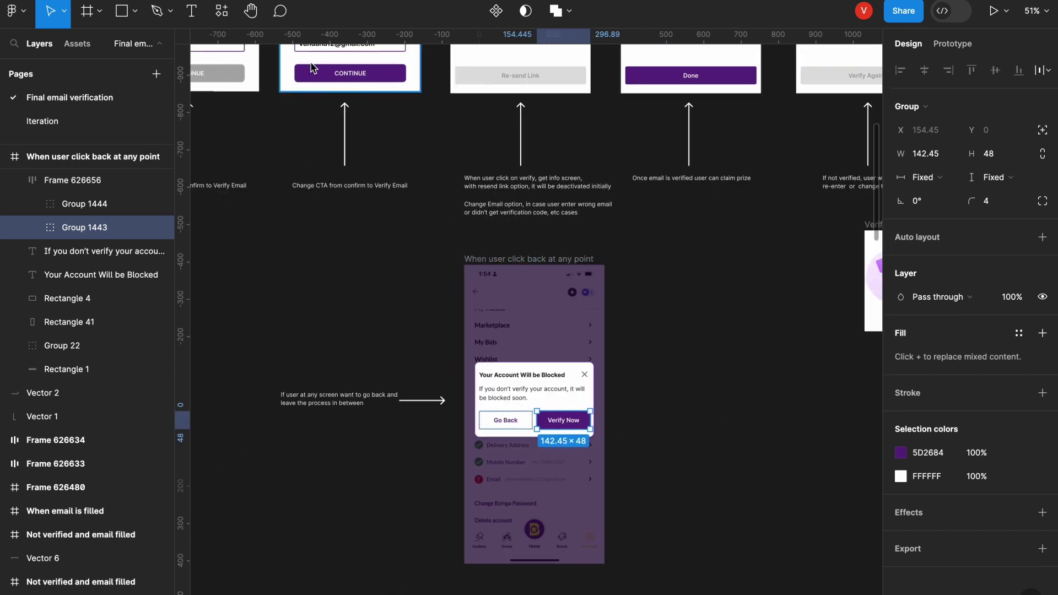
pyautogui.scroll(3, 380, 166)
pyautogui.hscroll(-2, 380, 166)
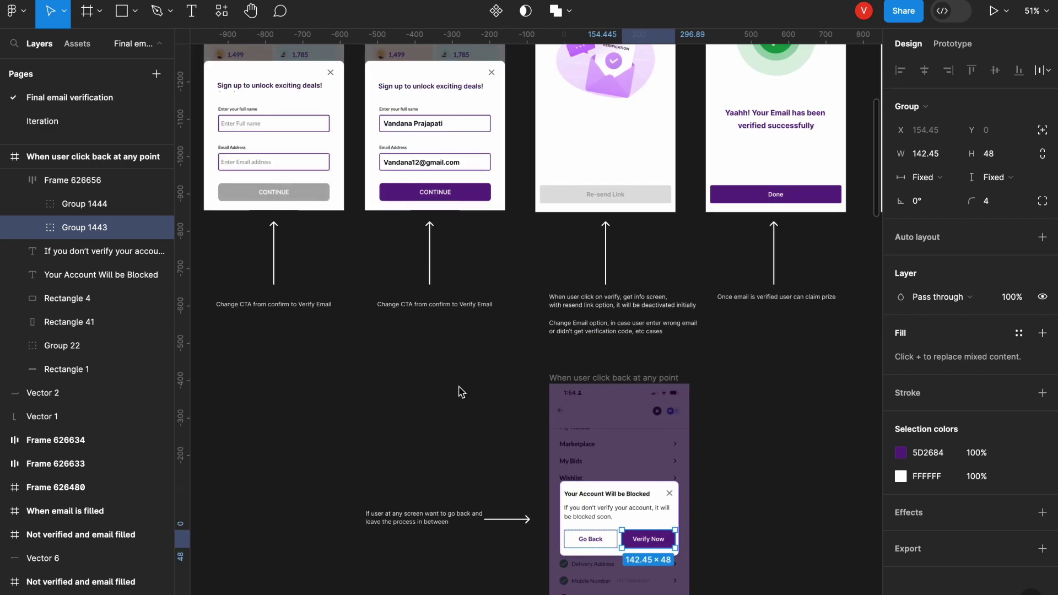
pyautogui.scroll(-1, 462, 391)
pyautogui.click(683, 386)
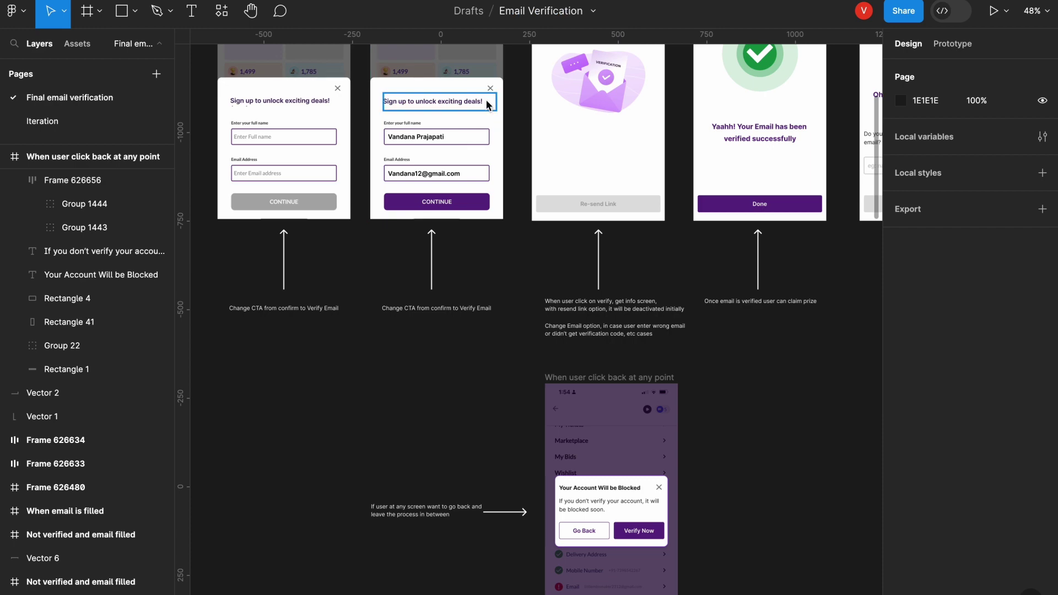
pyautogui.scroll(-3, 780, 310)
pyautogui.moveTo(739, 466); pyautogui.dragTo(489, 421)
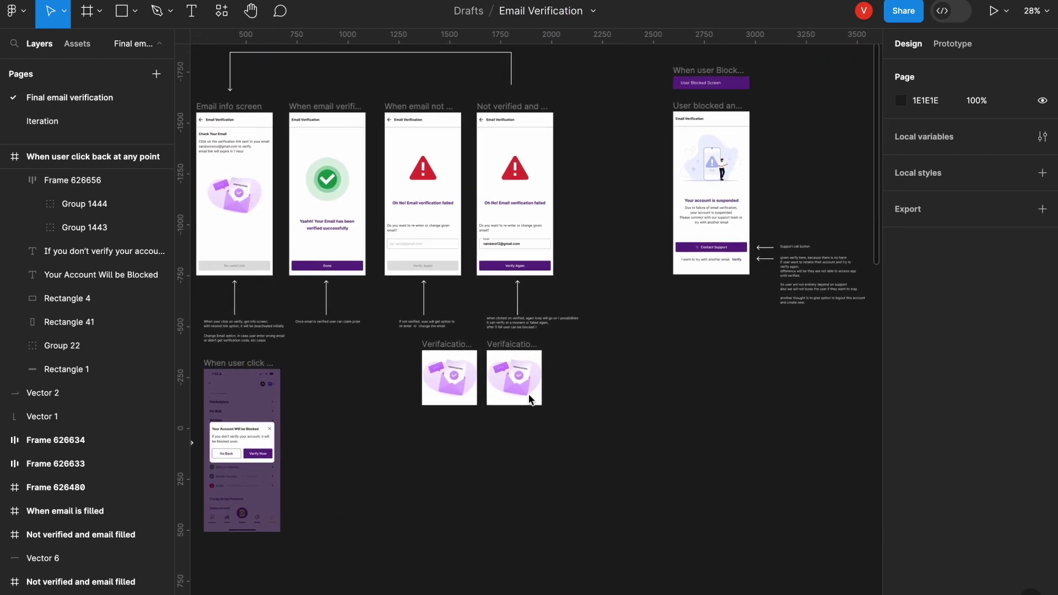
pyautogui.scroll(-2, 551, 386)
pyautogui.scroll(4, 496, 358)
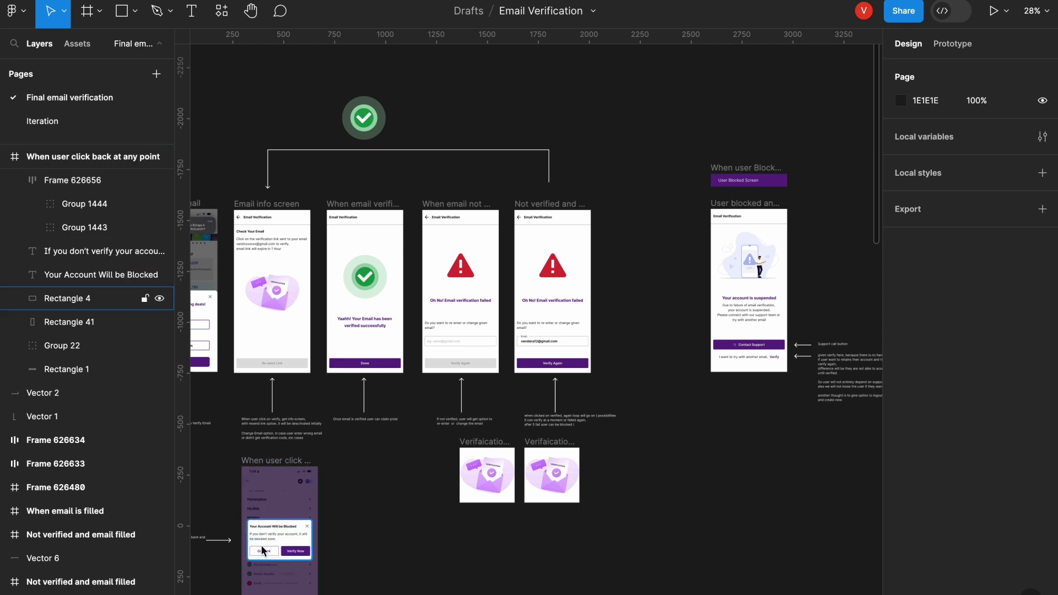
# - Examine the suspended account screen, including its message, Contact Support button and Verify link for trying another email
pyautogui.scroll(10, 602, 330)
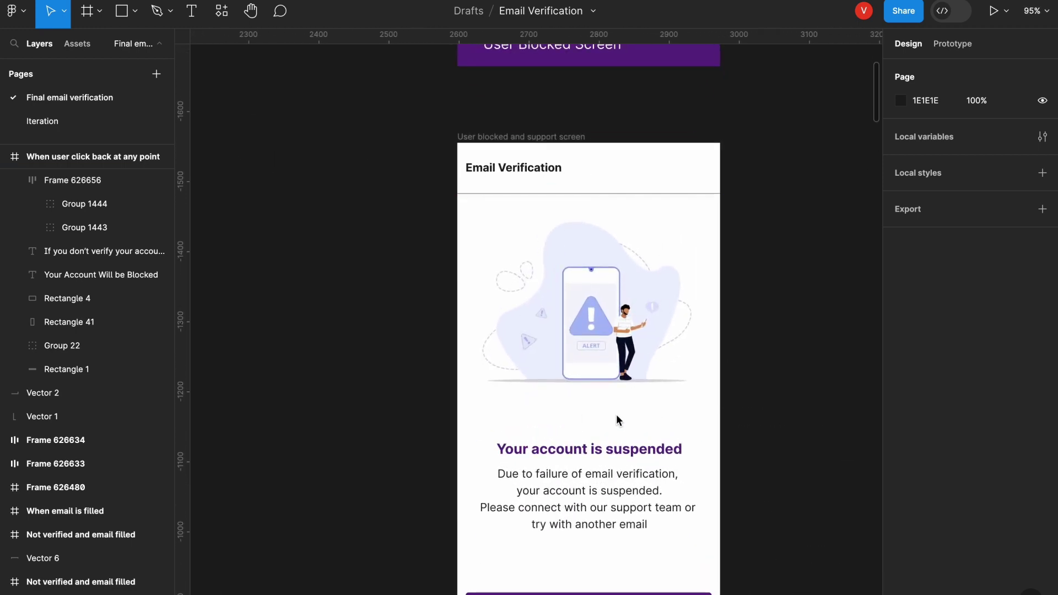
pyautogui.scroll(-3, 617, 415)
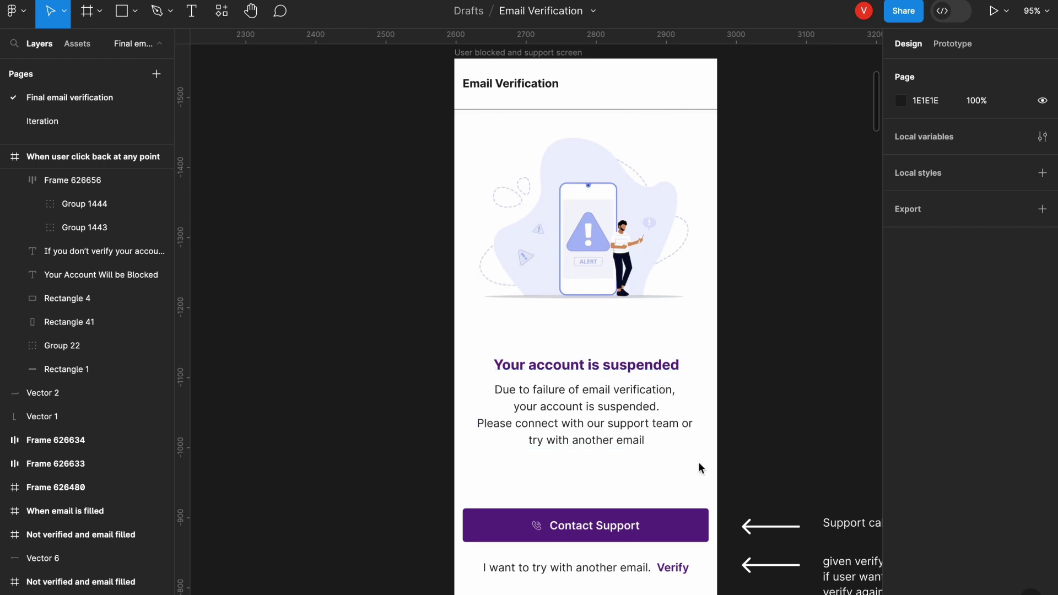
pyautogui.scroll(-3, 615, 506)
pyautogui.click(668, 439)
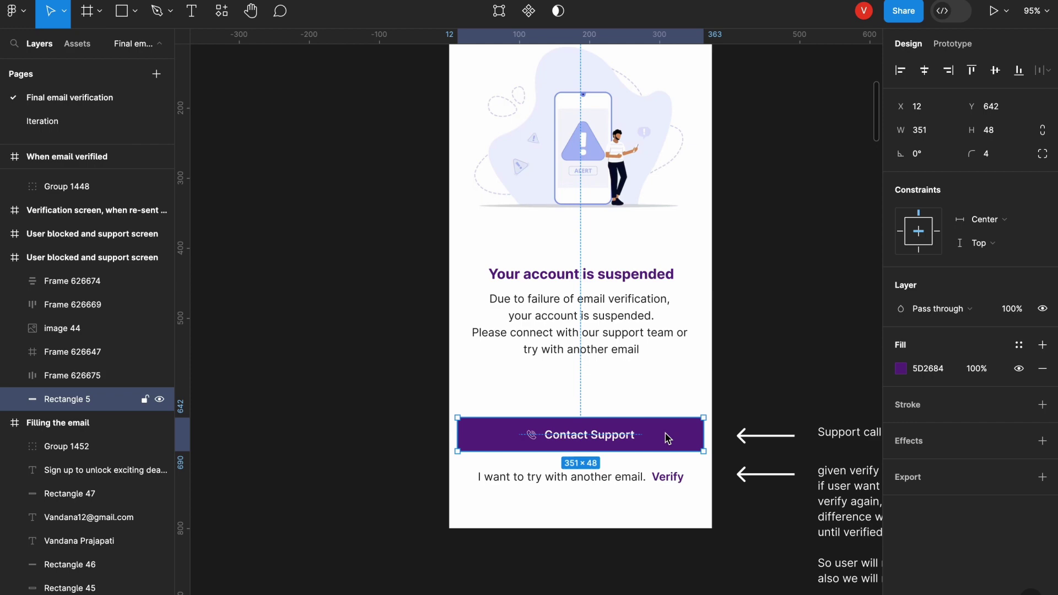
pyautogui.scroll(5, 668, 444)
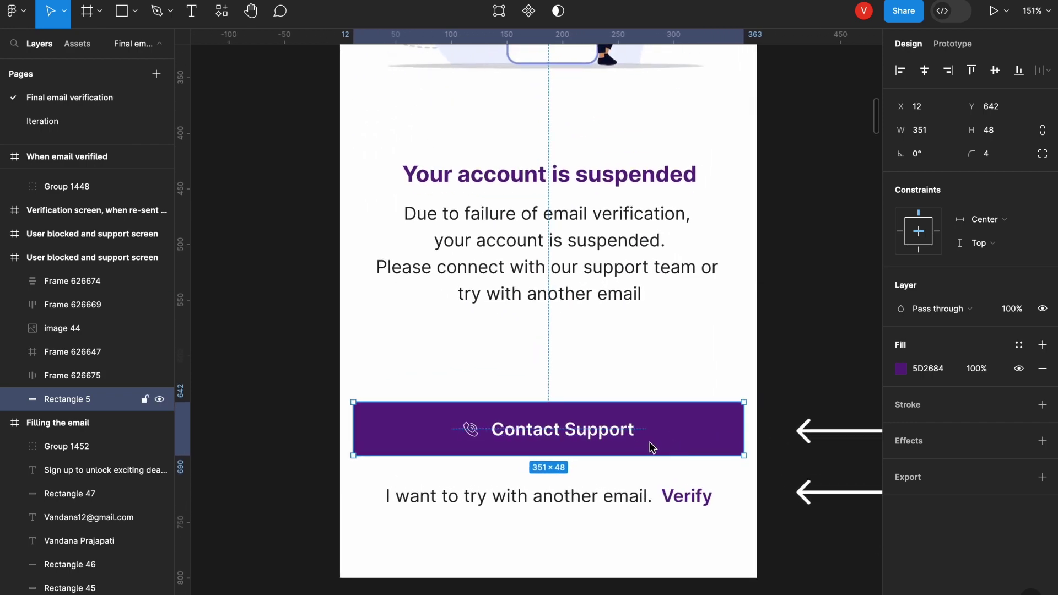
pyautogui.doubleClick(682, 497)
pyautogui.click(713, 581)
pyautogui.click(682, 440)
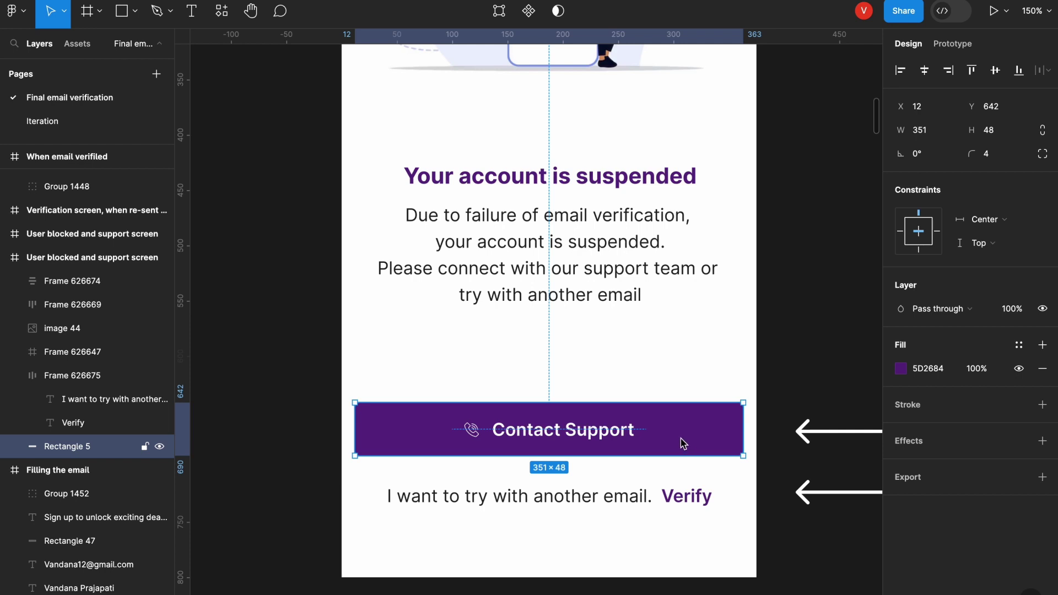
pyautogui.click(773, 373)
pyautogui.click(728, 441)
pyautogui.click(790, 352)
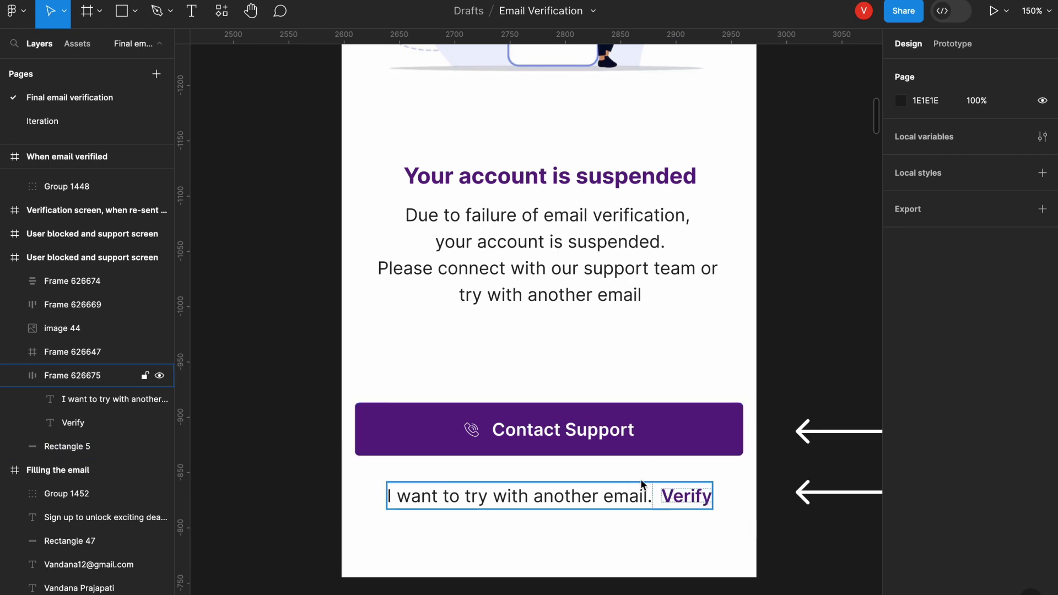
pyautogui.click(683, 498)
pyautogui.click(685, 503)
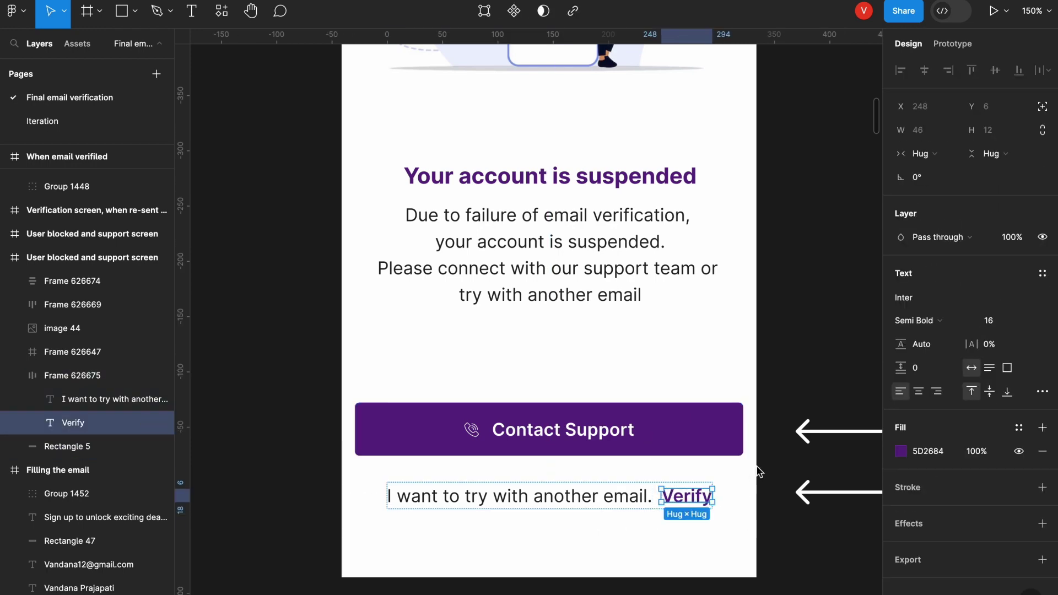
# - Draw a horizontal Pen line at Y -1061 from X 2504 before the user blocked screen to X 1592 between the failed verification screens
pyautogui.scroll(-10, 746, 465)
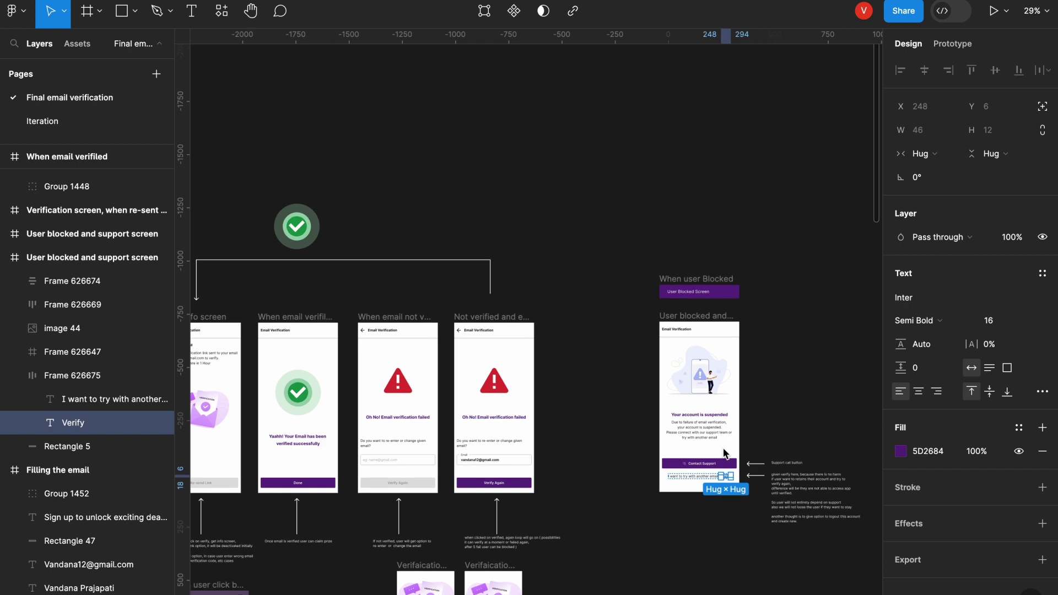
pyautogui.click(168, 21)
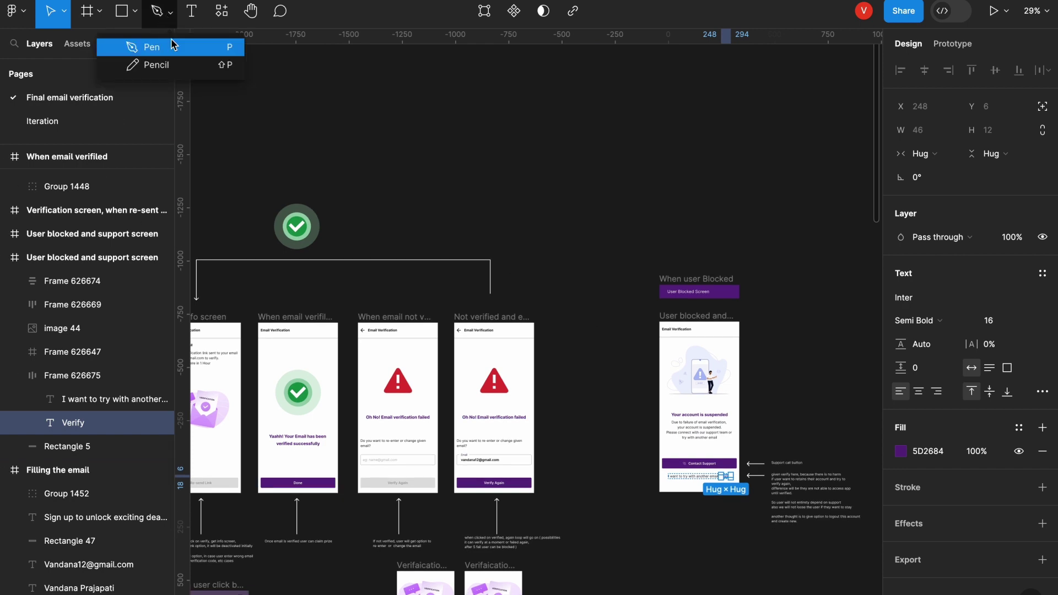
pyautogui.click(173, 45)
pyautogui.click(640, 426)
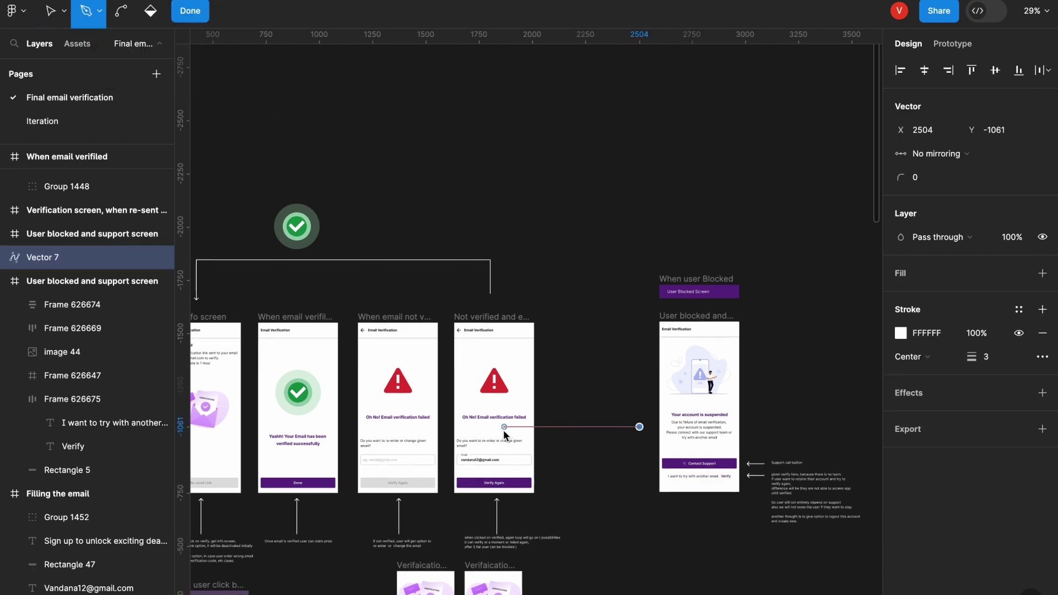
pyautogui.click(446, 427)
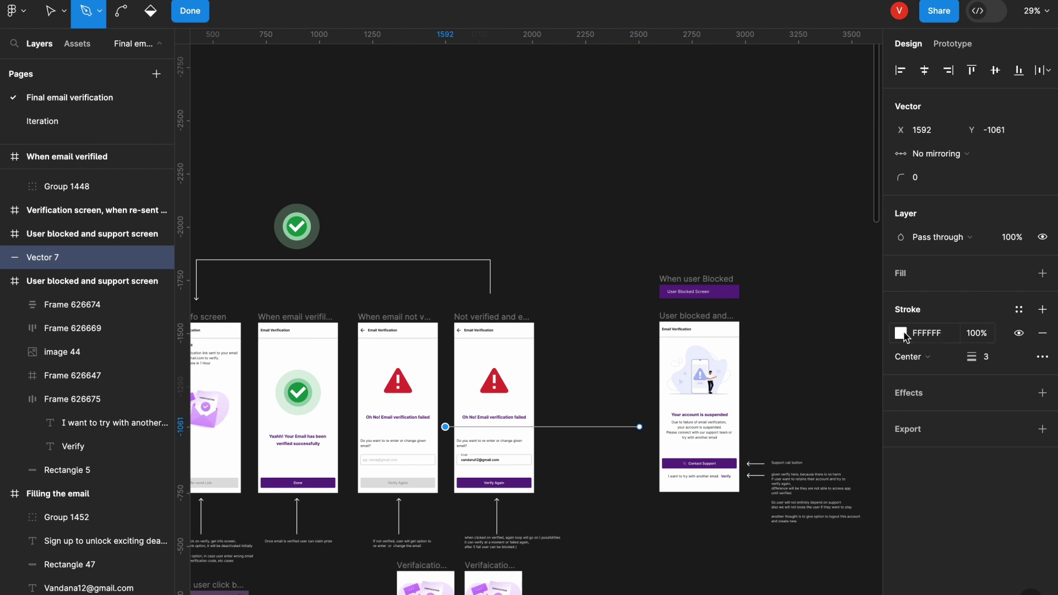
# - Give the new horizontal line a dark red 752929 stroke with a weight of 24
pyautogui.click(904, 334)
pyautogui.click(821, 344)
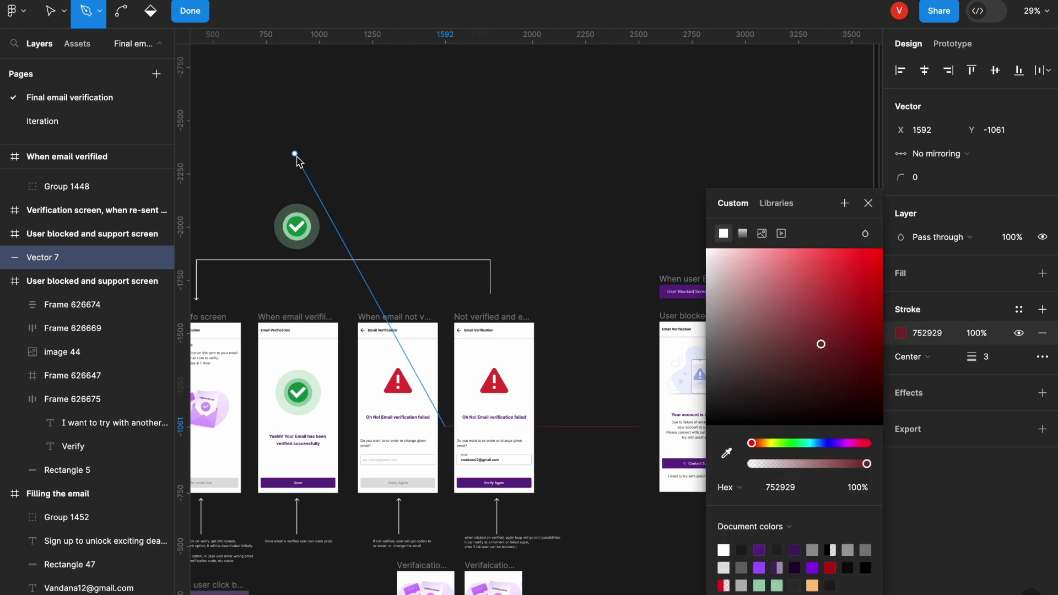
pyautogui.moveTo(972, 357); pyautogui.dragTo(999, 359)
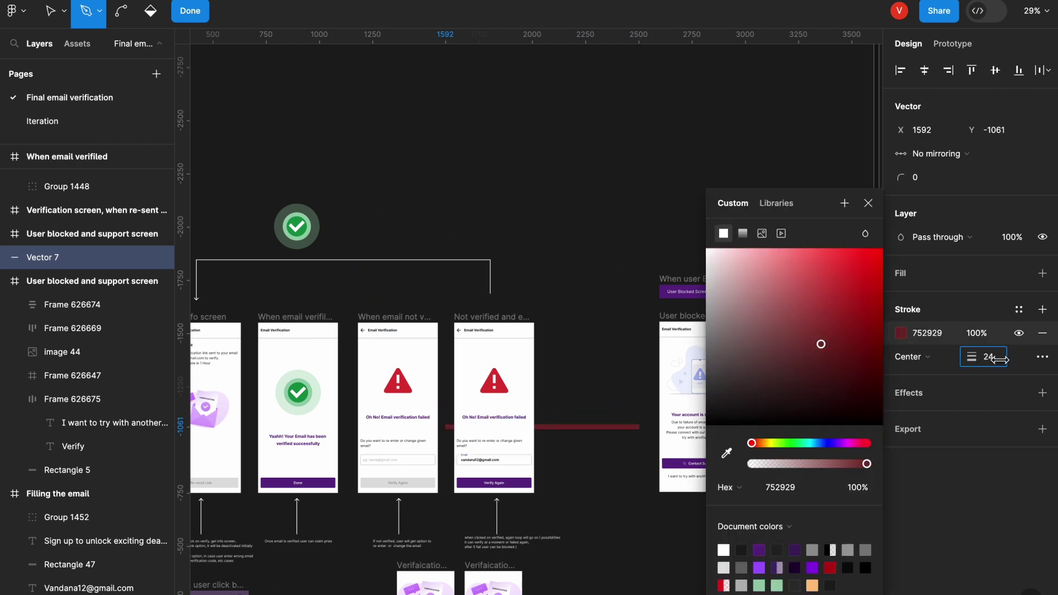
pyautogui.click(927, 362)
pyautogui.click(928, 359)
pyautogui.click(868, 203)
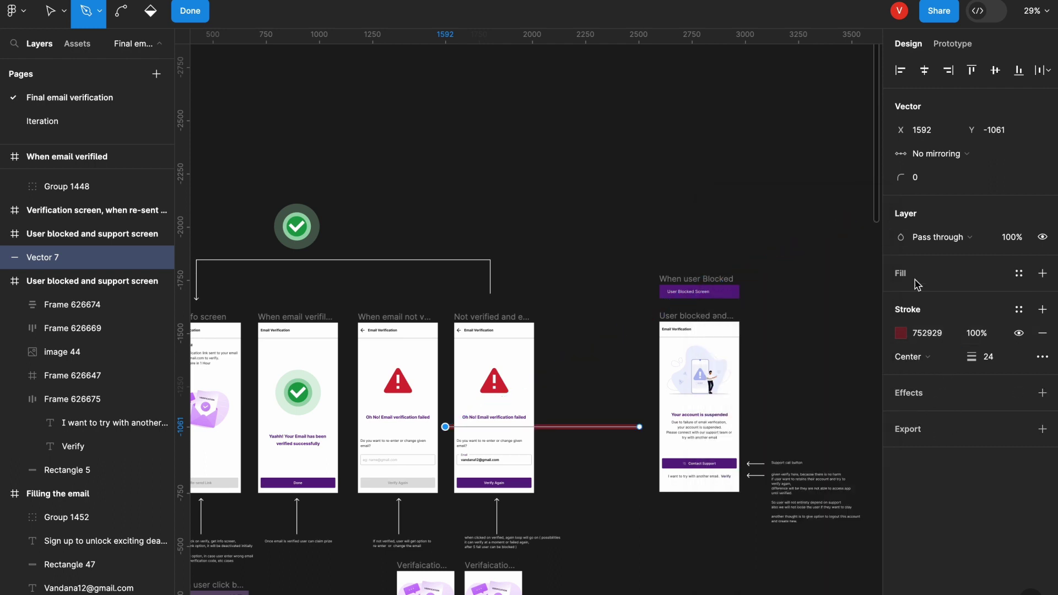
# - Finish editing the line and add a Line arrow to its end between the two failed verification screens
pyautogui.click(191, 11)
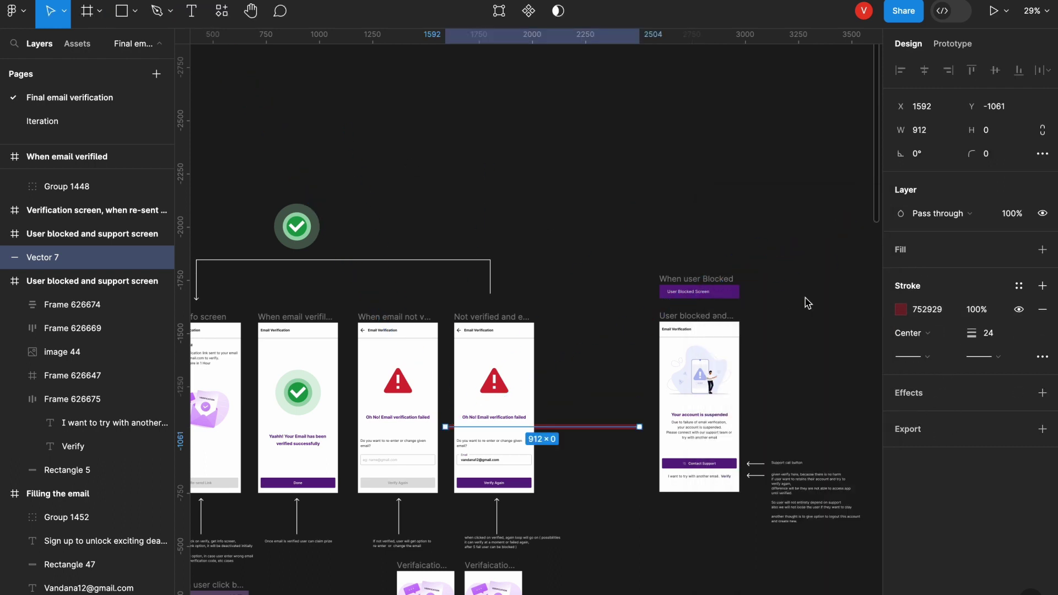
pyautogui.click(927, 358)
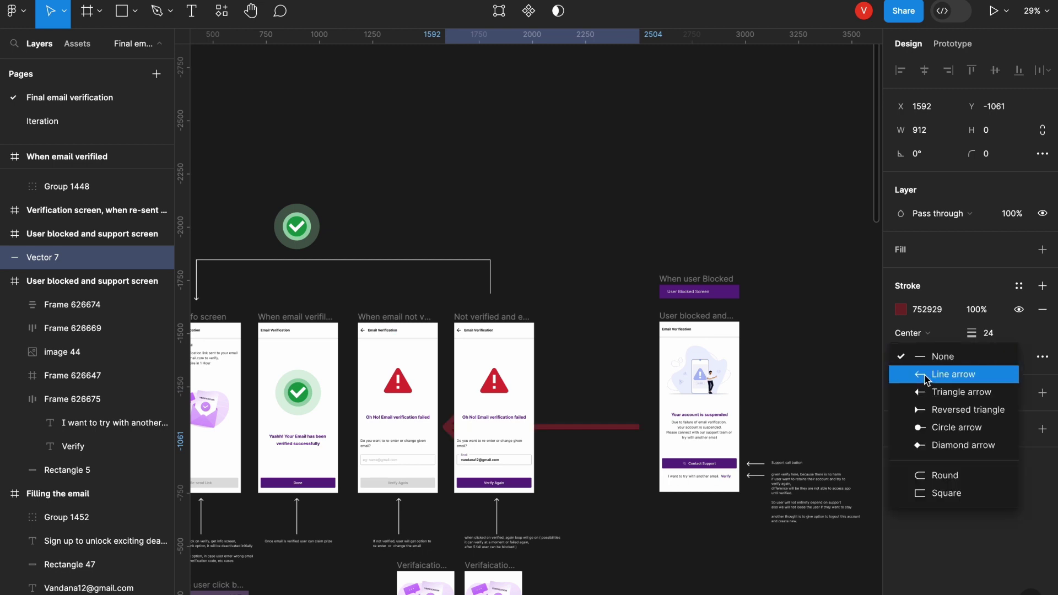
pyautogui.click(926, 377)
# - Set the arrow's stroke to white FFFFFF with weight 4 and extend its arrowhead end to X 1577, making it 927 wide
pyautogui.click(901, 309)
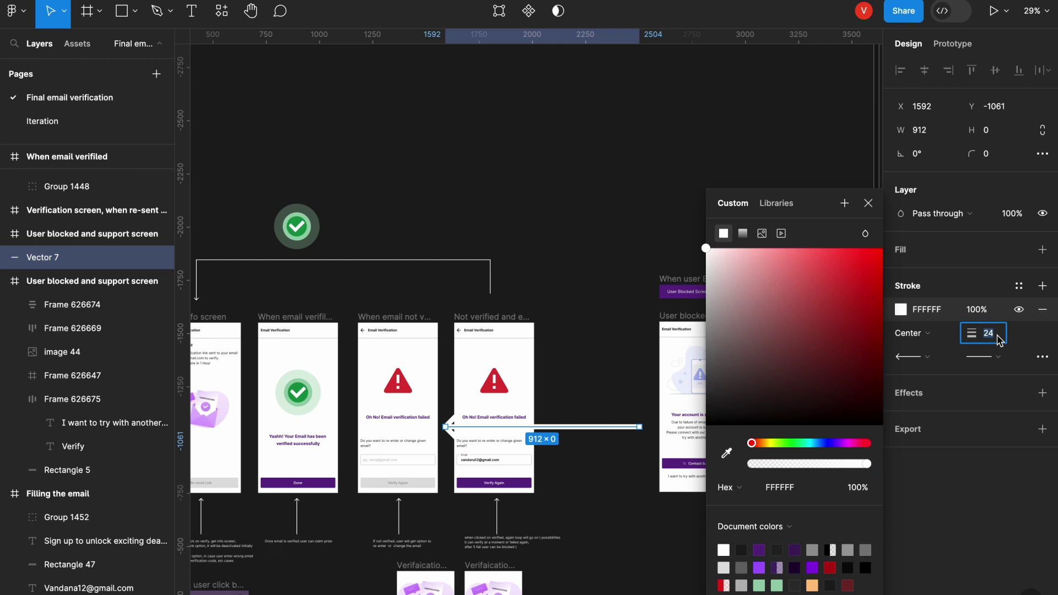
pyautogui.write('4')
pyautogui.press('Return')
pyautogui.scroll(5, 449, 428)
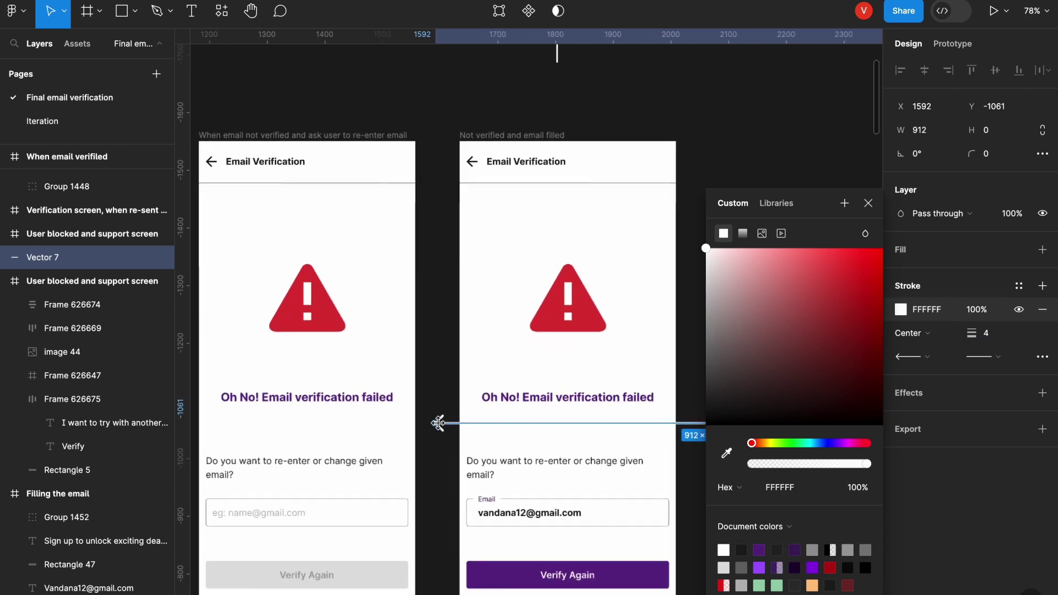
pyautogui.moveTo(433, 423); pyautogui.dragTo(427, 424)
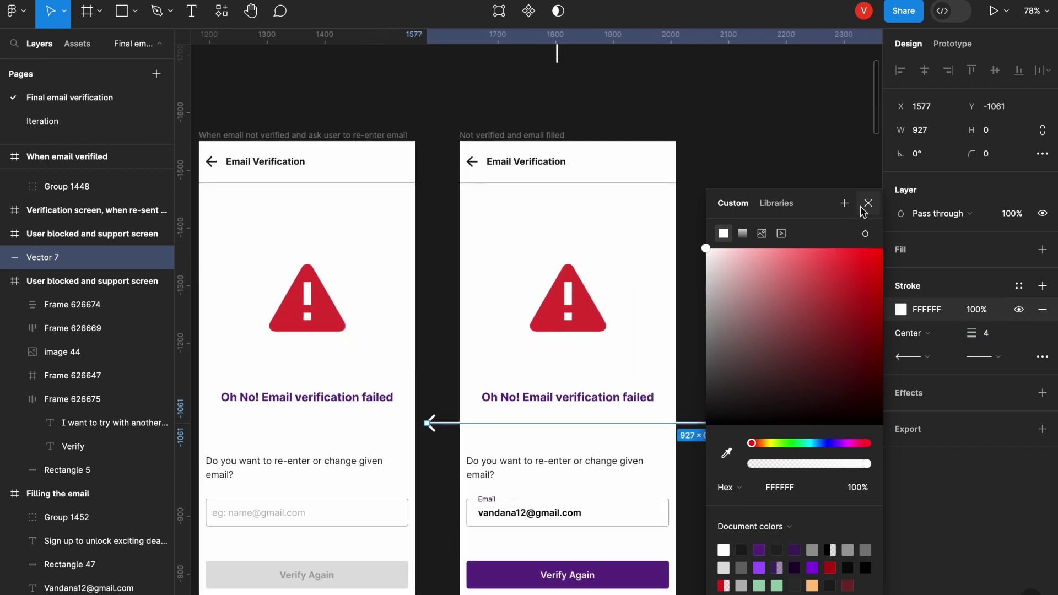
# - Close the stroke colour settings and examine the main verification flow from the user blocked screen back to the sign-up screens
pyautogui.click(868, 203)
pyautogui.press('Escape')
pyautogui.scroll(-5, 770, 439)
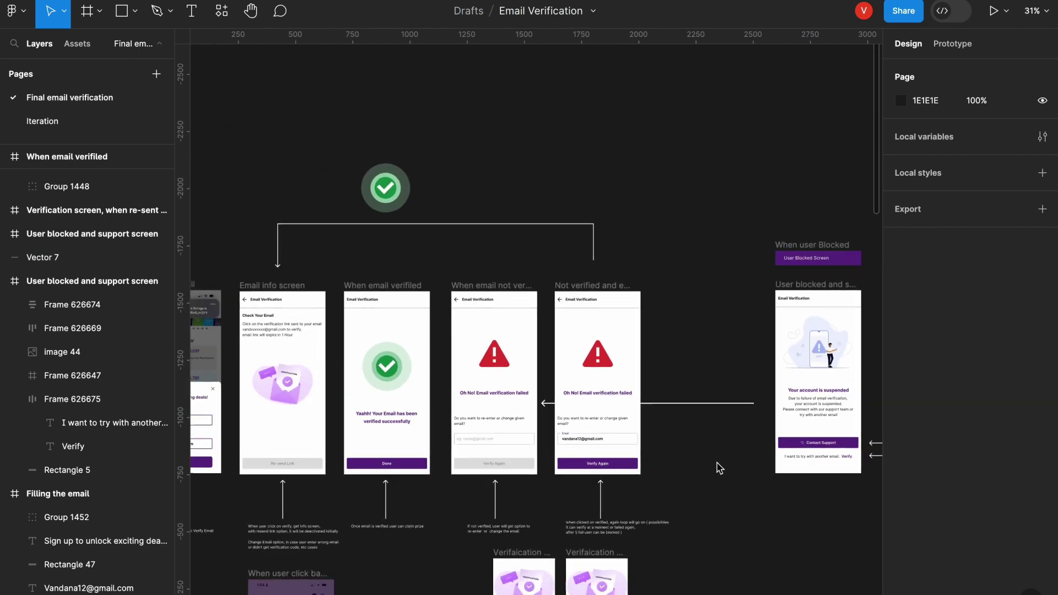
pyautogui.scroll(-3, 674, 490)
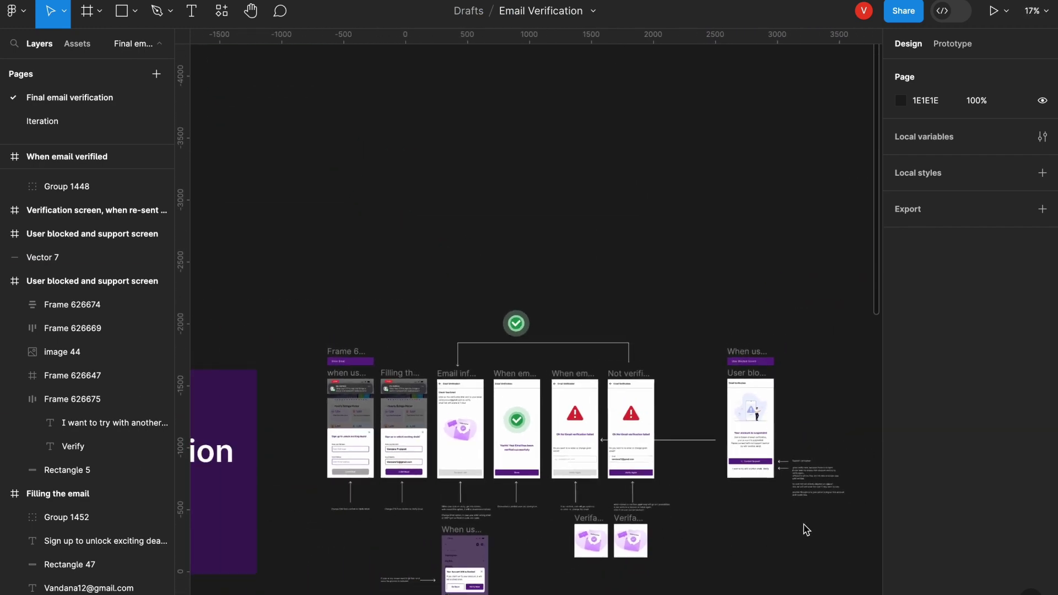
pyautogui.scroll(5, 771, 479)
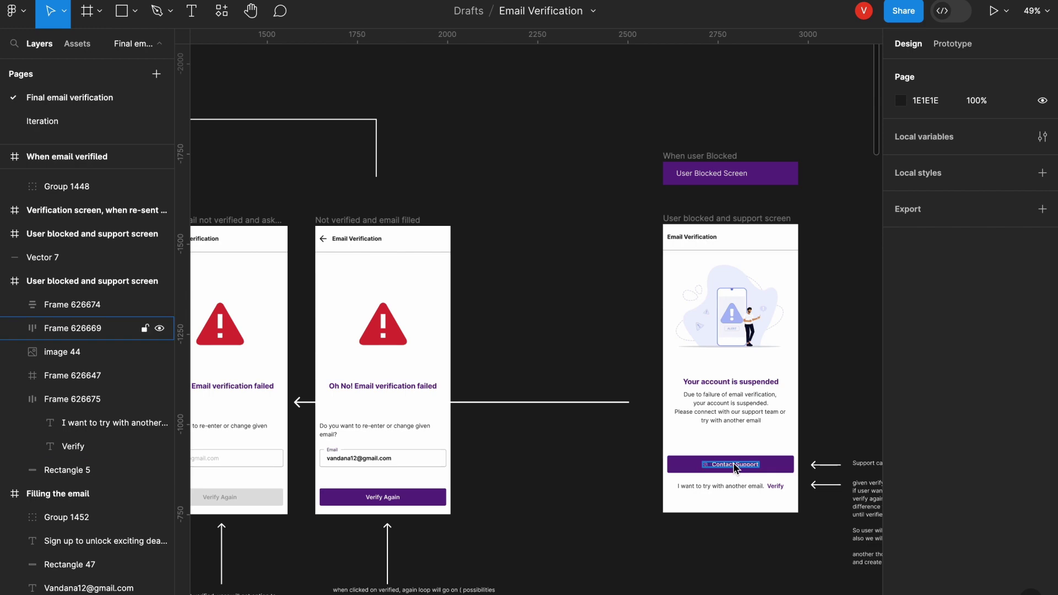
pyautogui.scroll(-3, 656, 492)
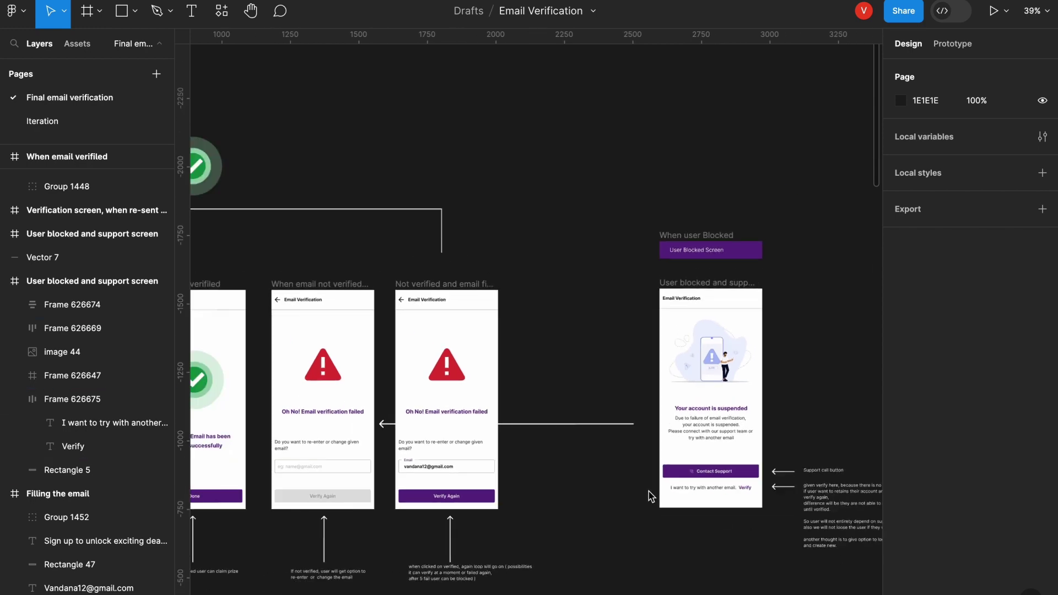
pyautogui.scroll(-3, 626, 525)
pyautogui.hscroll(-3, 626, 526)
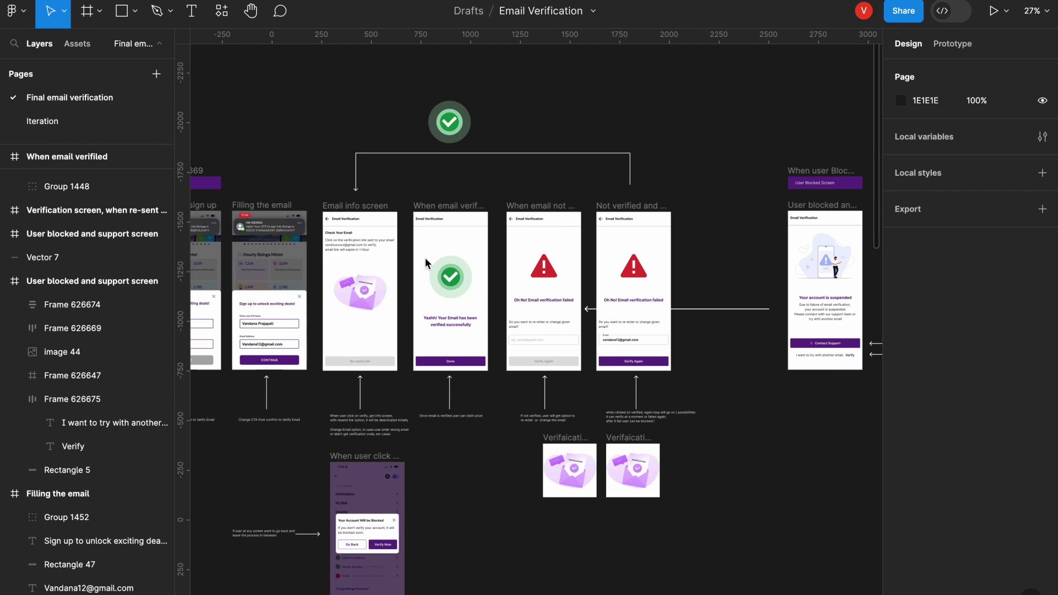
pyautogui.scroll(-2, 475, 296)
pyautogui.hscroll(-3, 475, 296)
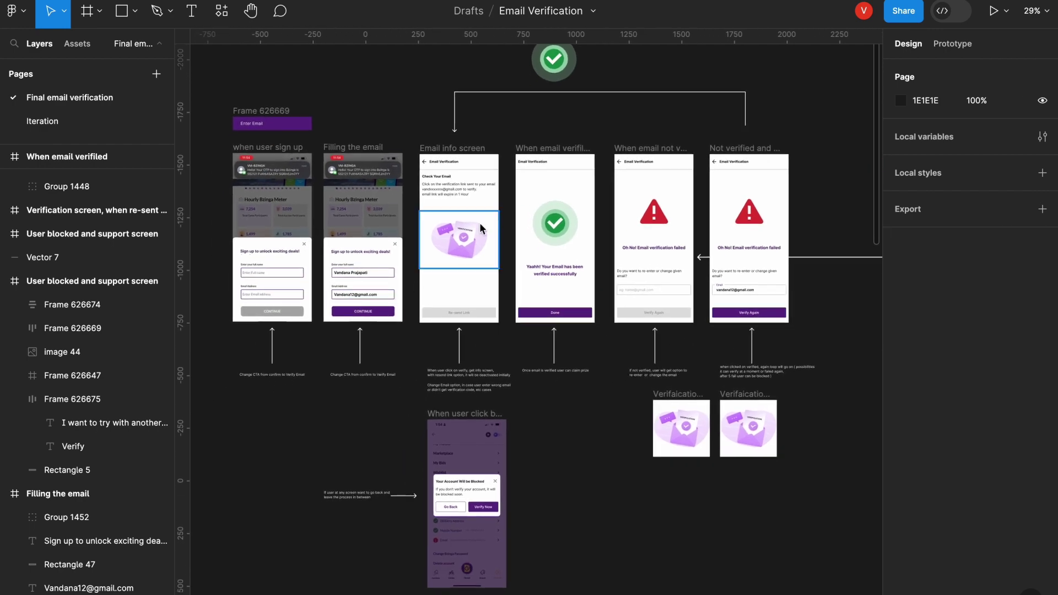
# - Examine the email info and successful verification screens, along with the notes beneath the sign-up screens
pyautogui.scroll(5, 481, 223)
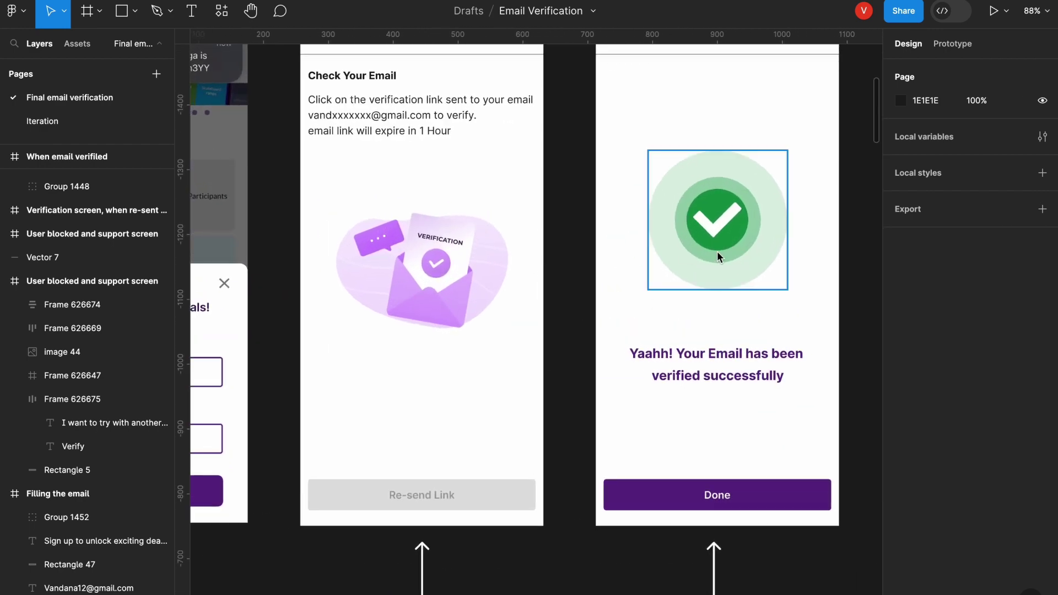
pyautogui.scroll(-5, 713, 236)
pyautogui.scroll(1, 755, 244)
pyautogui.scroll(-10, 713, 266)
pyautogui.hscroll(-5, 713, 266)
pyautogui.hscroll(-5, 678, 298)
pyautogui.scroll(15, 678, 298)
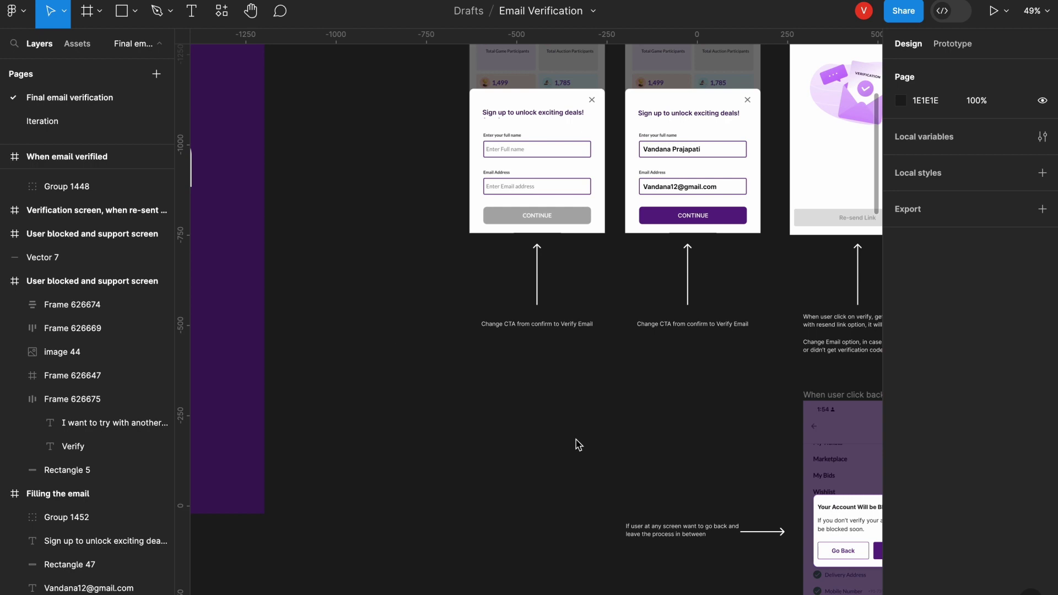
pyautogui.scroll(-4, 521, 350)
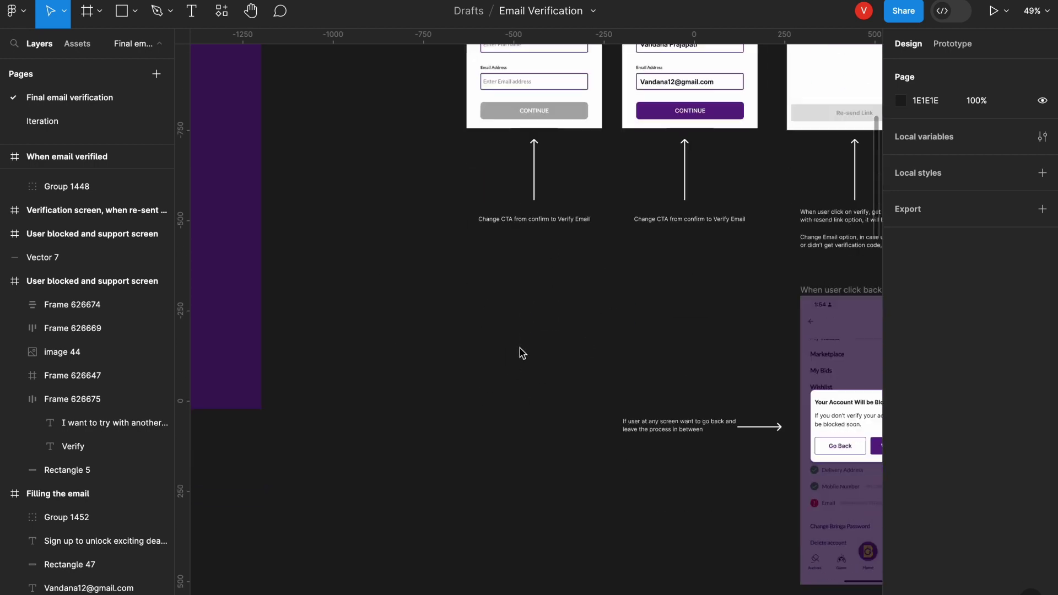
pyautogui.scroll(5, 521, 351)
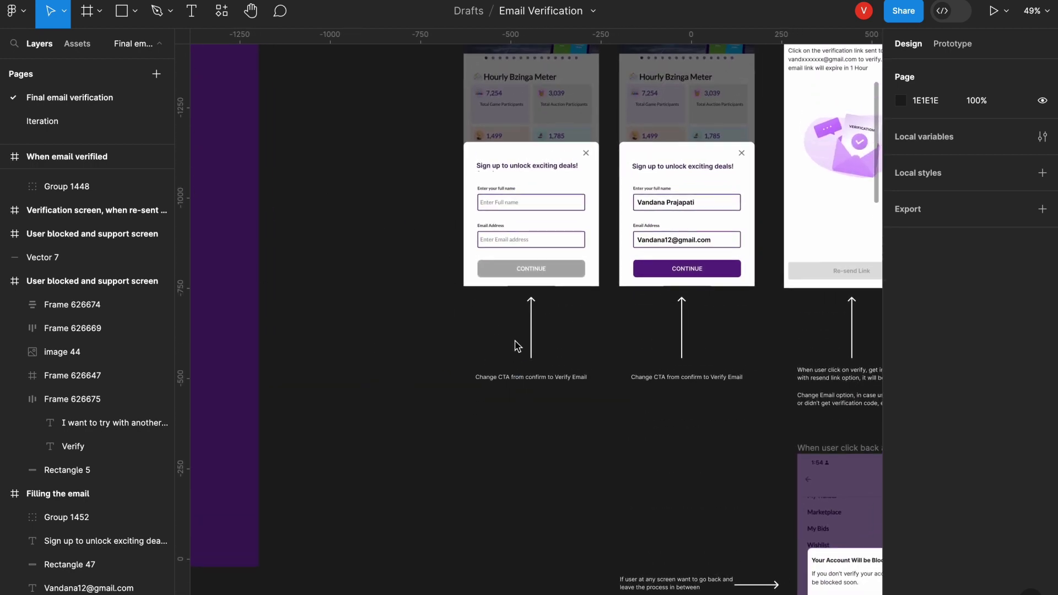
# - Inspect the close icons on both sign-up popups and the account blocking warning for users who go back
pyautogui.click(588, 151)
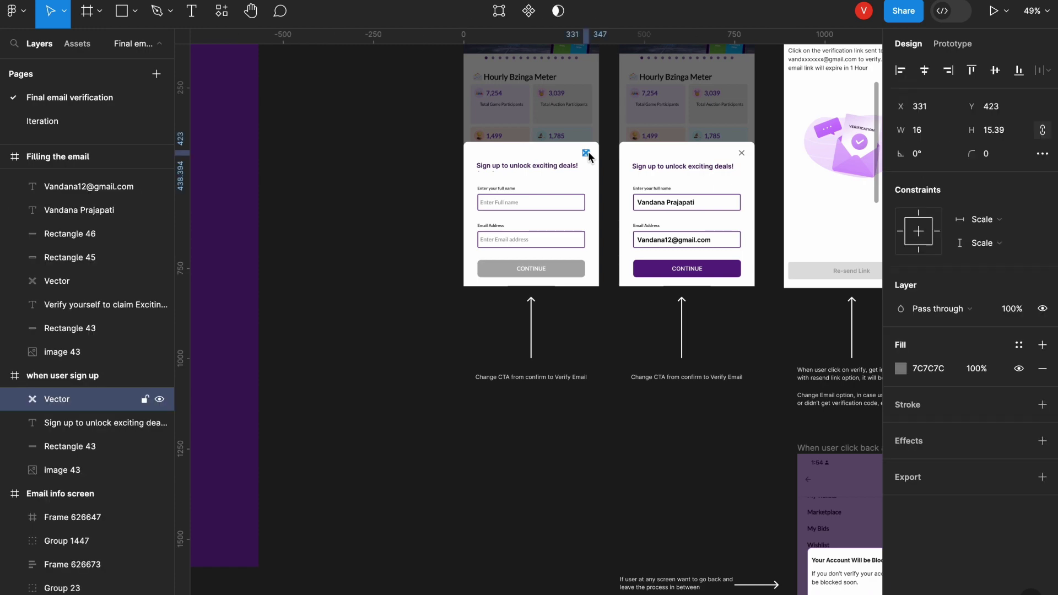
pyautogui.scroll(4, 741, 153)
pyautogui.click(741, 153)
pyautogui.scroll(-10, 777, 405)
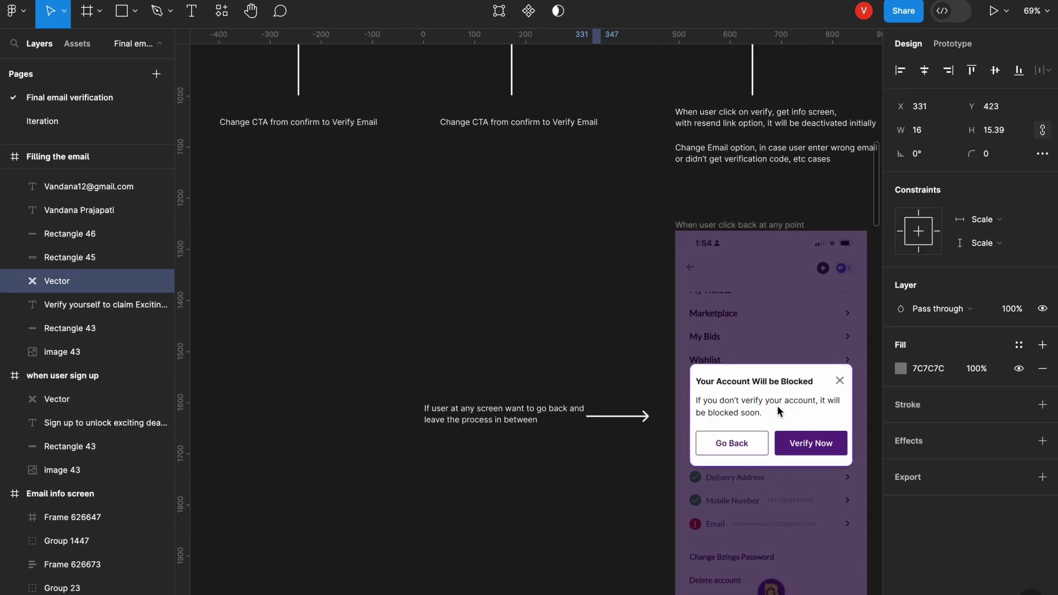
pyautogui.scroll(-1, 777, 410)
pyautogui.hscroll(1, 777, 410)
pyautogui.scroll(-12, 659, 409)
pyautogui.hscroll(-8, 659, 408)
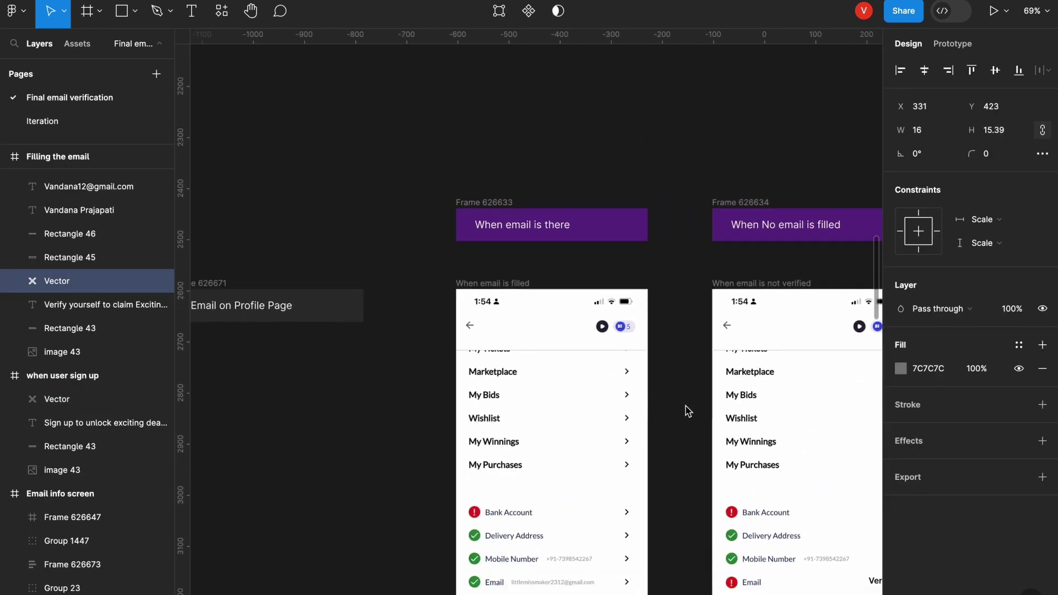
# - Examine the Email on Profile Page section, comparing the Email rows of the filled and not verified profile screens
pyautogui.keyDown('ctrl'); pyautogui.scroll(-2, 642, 474); pyautogui.keyUp('ctrl')
pyautogui.scroll(-3, 642, 474)
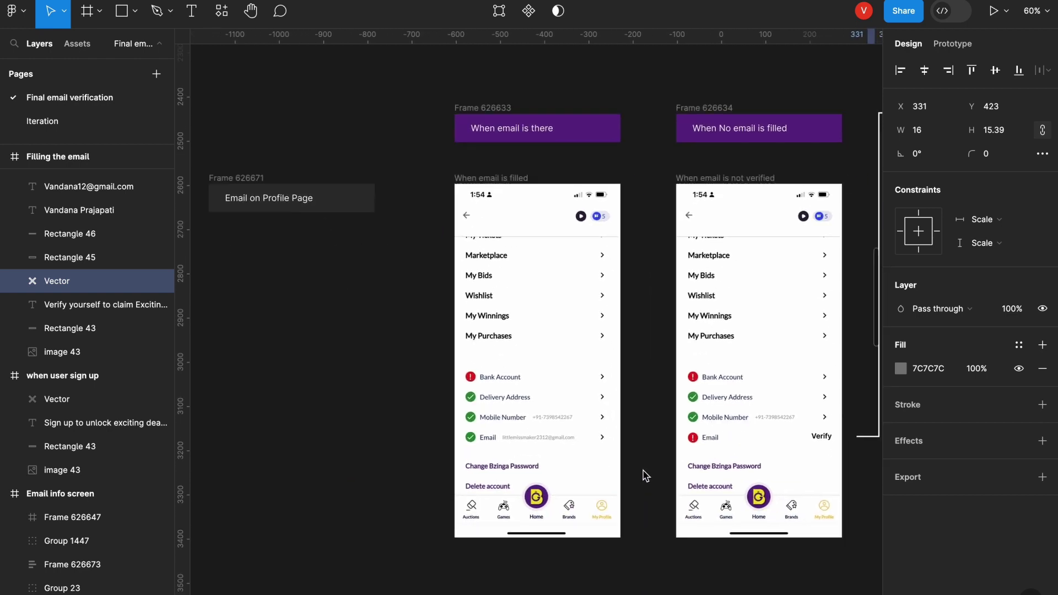
pyautogui.click(346, 204)
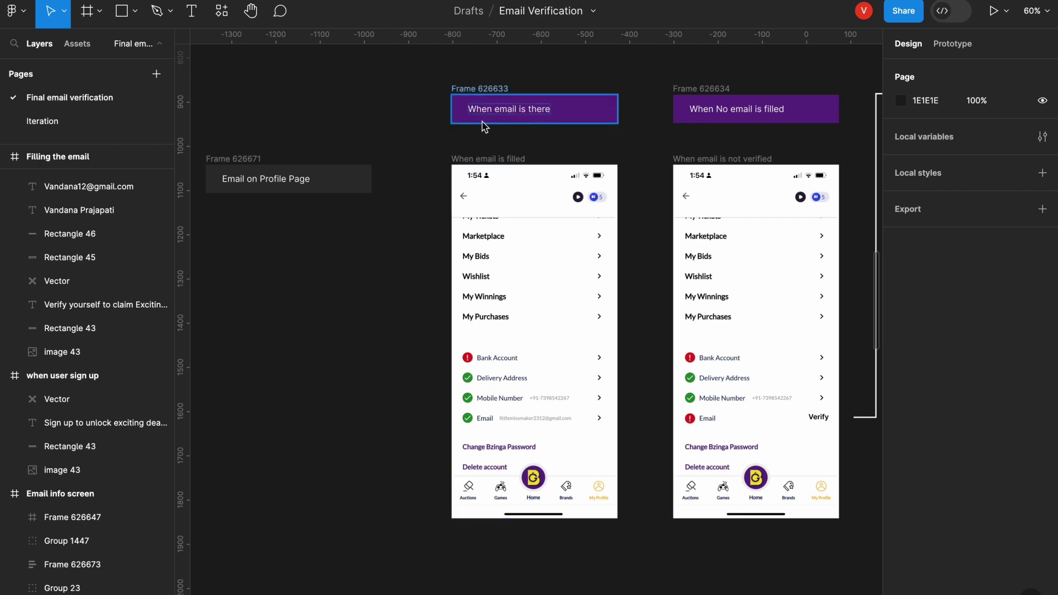
pyautogui.scroll(5, 548, 411)
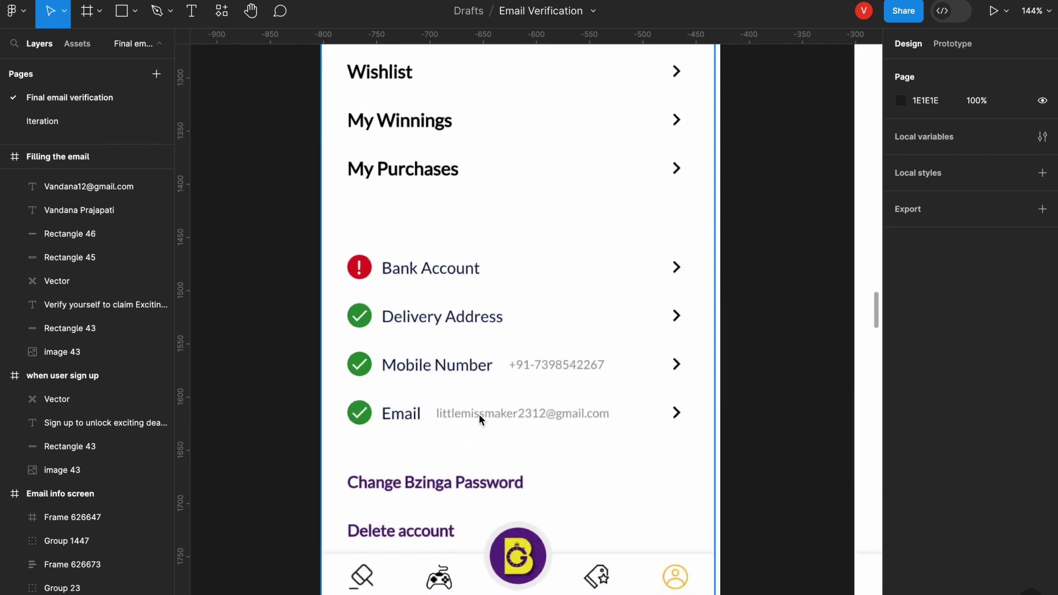
pyautogui.scroll(-5, 516, 410)
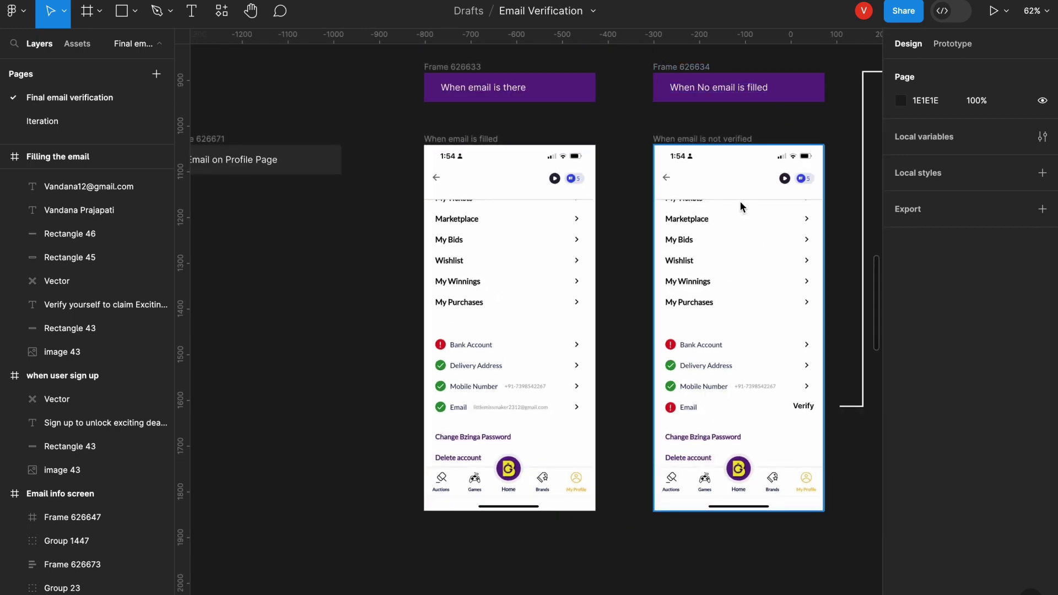
pyautogui.scroll(2, 738, 424)
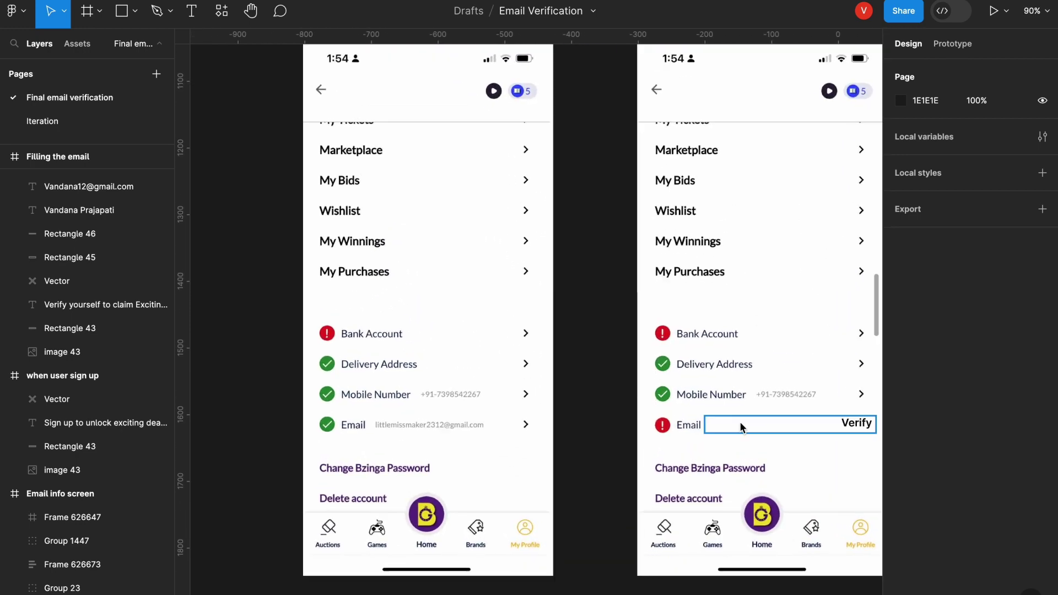
# - Inspect the Verify label in the not verified profile's Email row and the connector leading from it to the verification popups
pyautogui.click(858, 424)
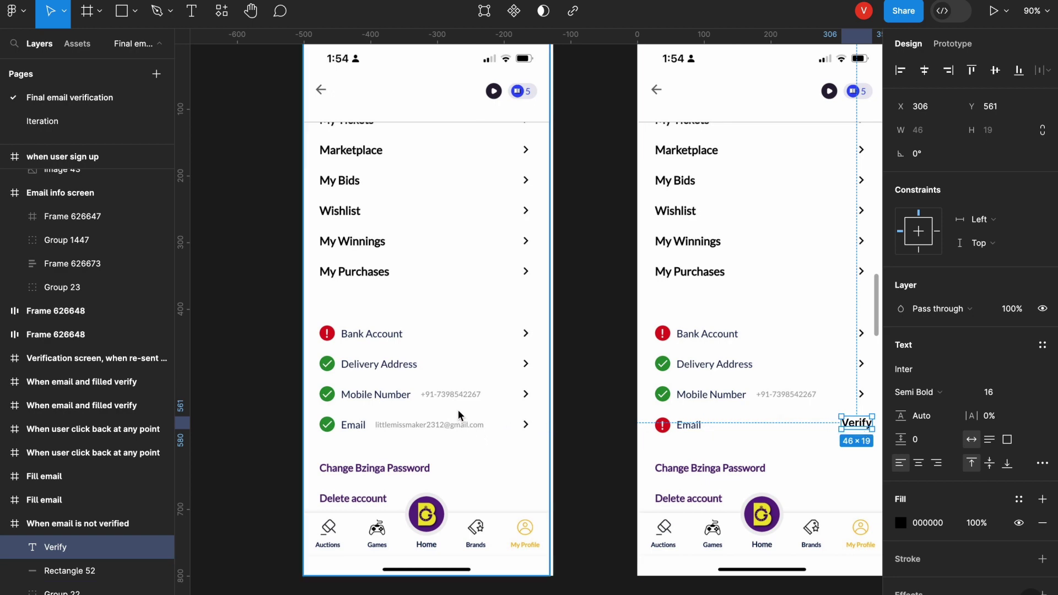
pyautogui.scroll(-5, 459, 416)
pyautogui.scroll(2, 673, 383)
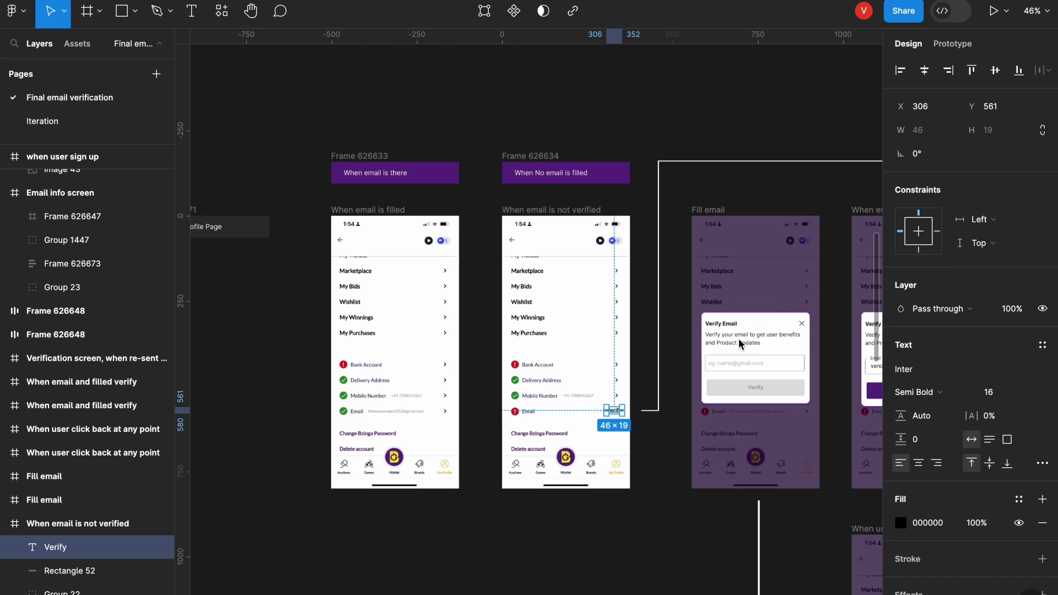
pyautogui.scroll(3, 617, 425)
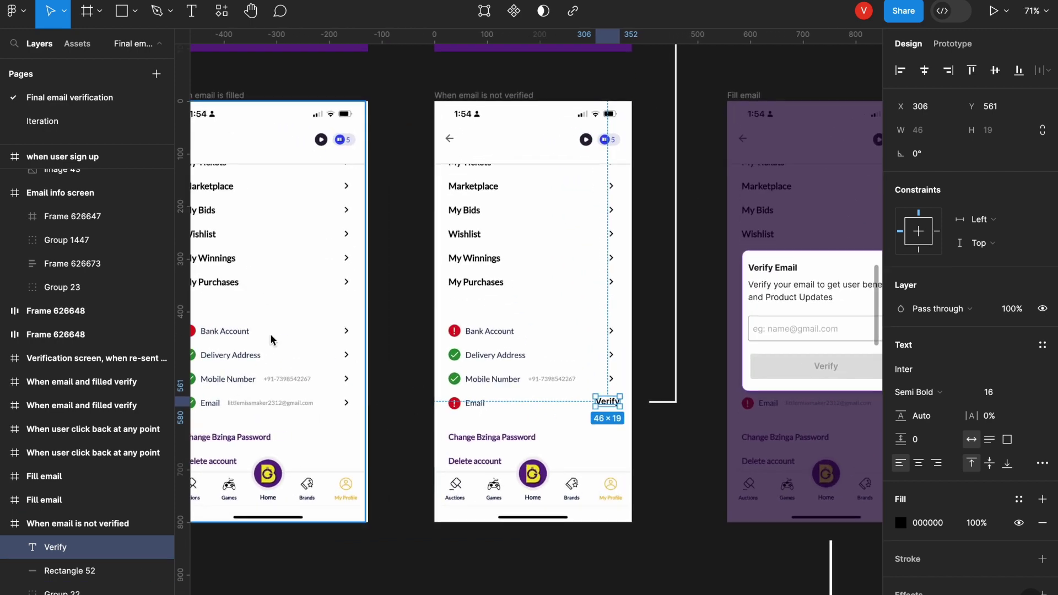
pyautogui.click(401, 409)
pyautogui.click(609, 402)
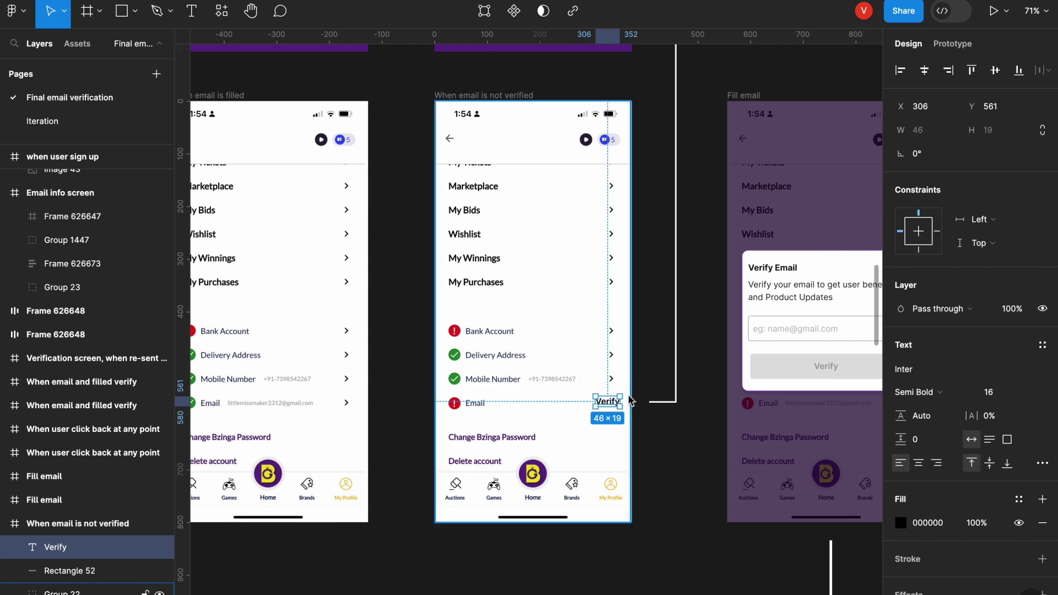
pyautogui.click(674, 429)
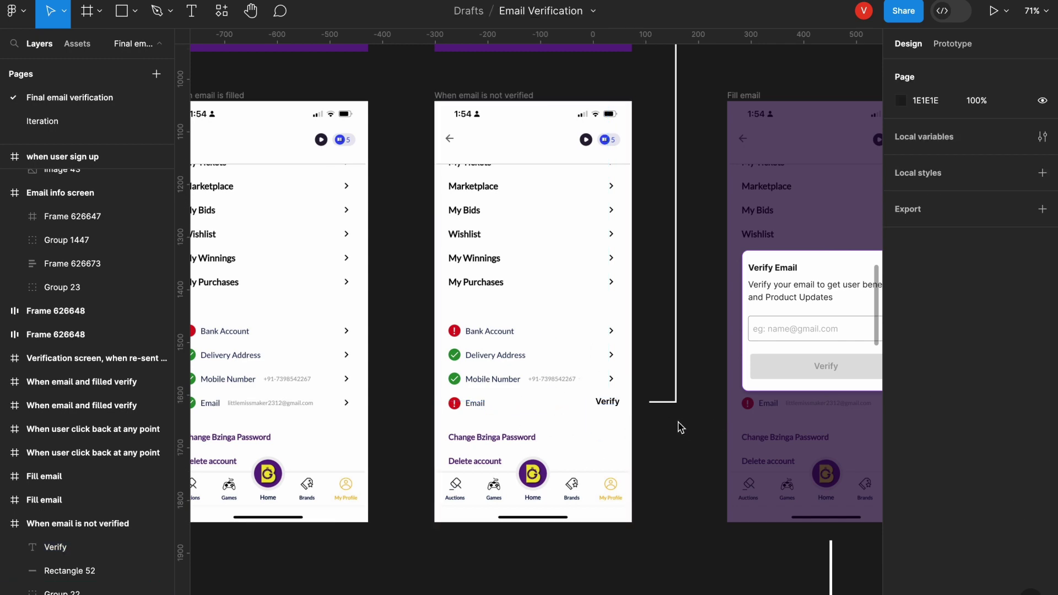
pyautogui.scroll(-2, 657, 423)
pyautogui.scroll(3, 367, 290)
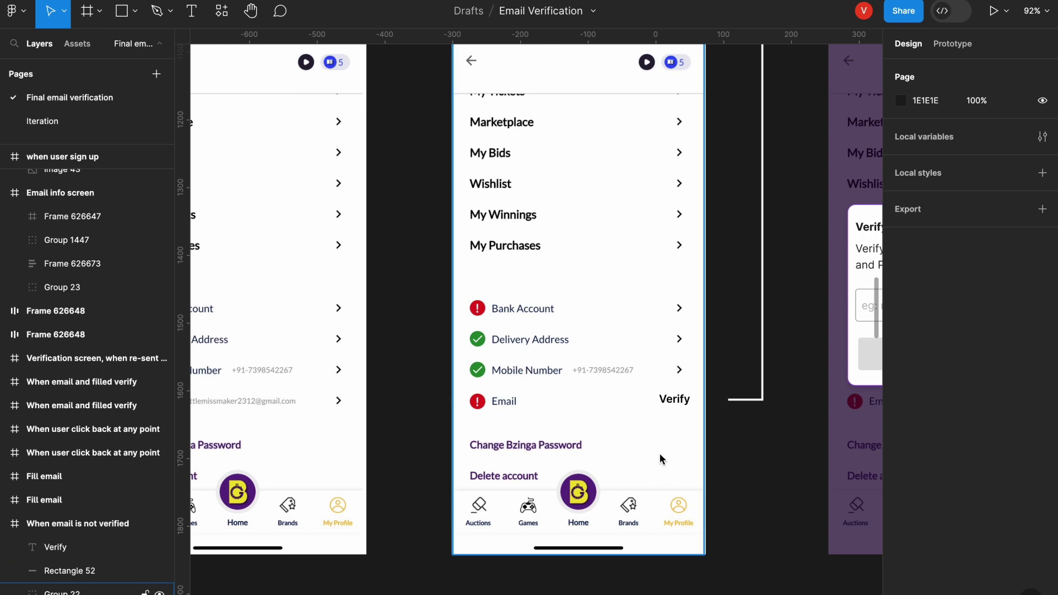
pyautogui.scroll(-6, 611, 466)
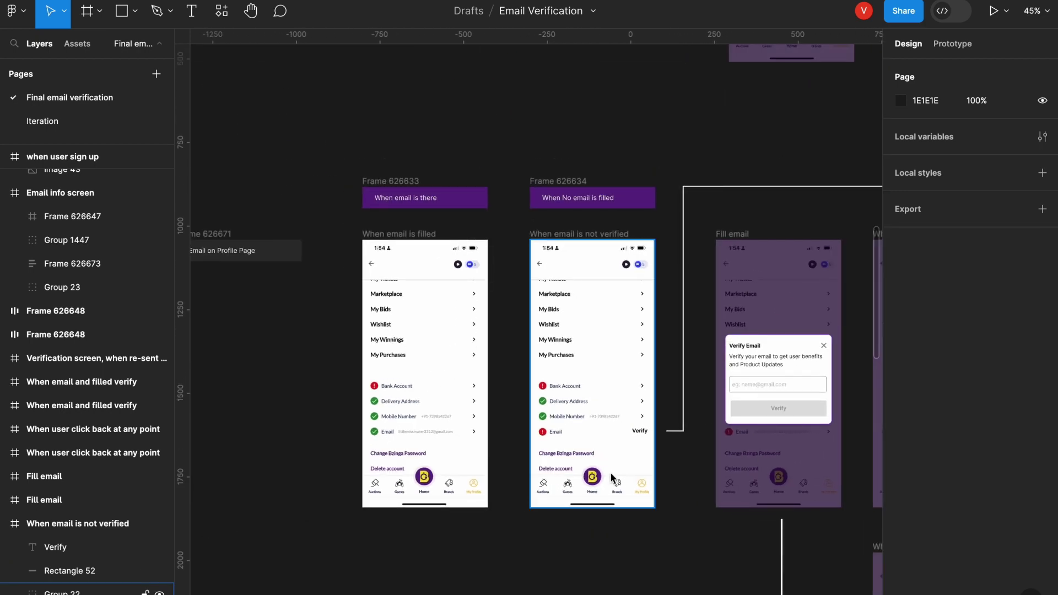
pyautogui.scroll(3, 594, 330)
pyautogui.scroll(1, 595, 315)
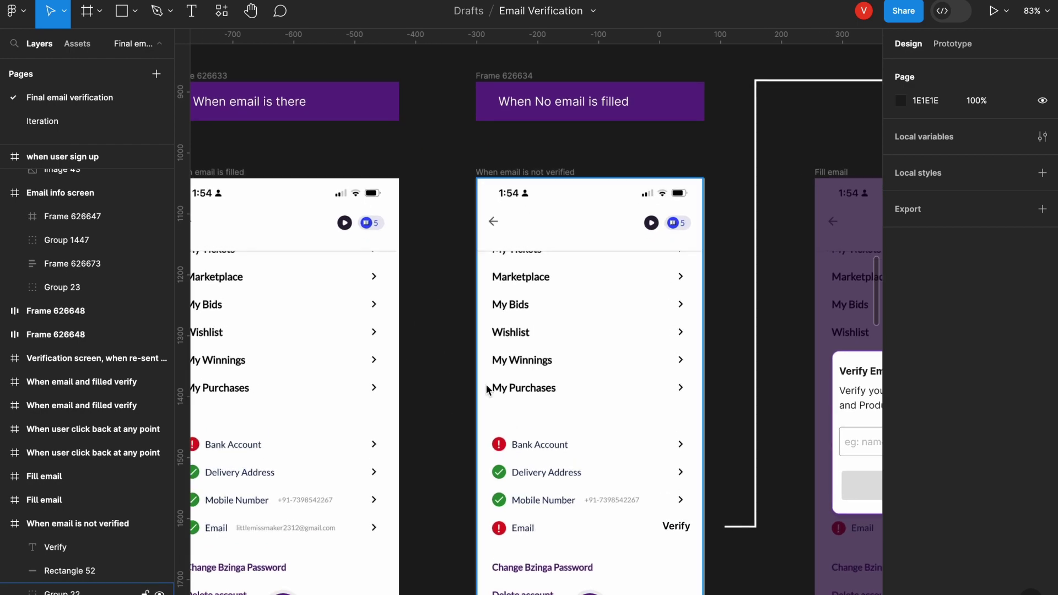
pyautogui.scroll(-5, 459, 378)
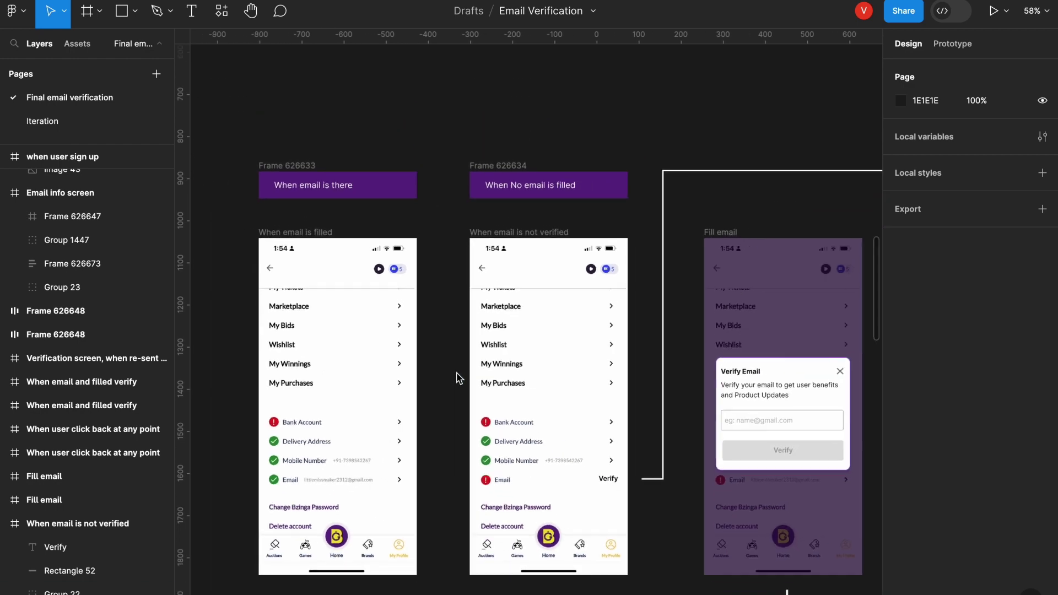
# - Round the corners of the connector from the not verified profile to the filled verify screen with a radius of 10
pyautogui.moveTo(626, 366); pyautogui.dragTo(541, 373)
pyautogui.click(542, 372)
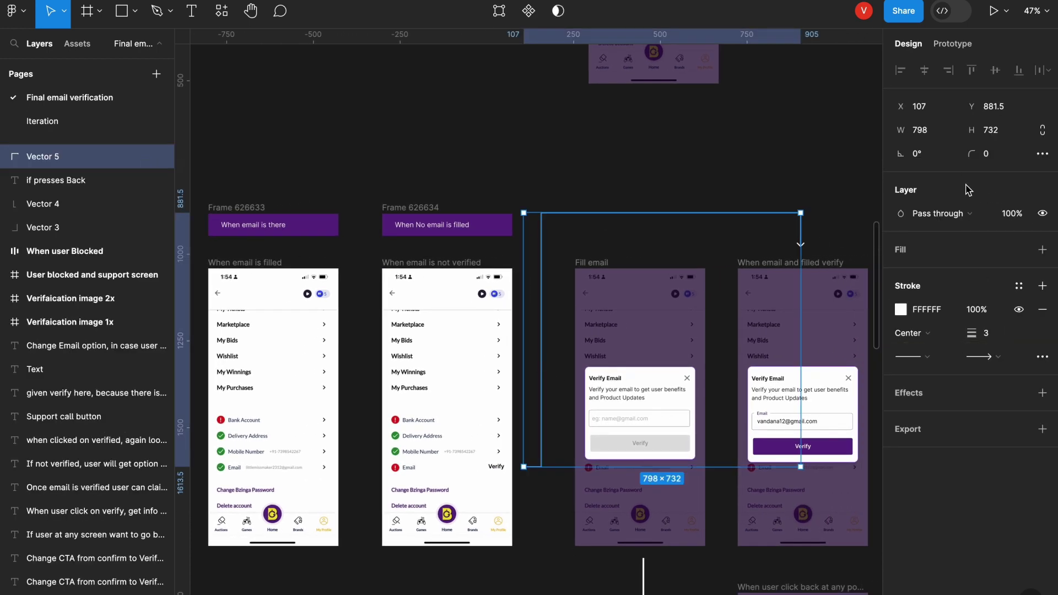
pyautogui.click(971, 160)
pyautogui.write('10')
pyautogui.click(692, 164)
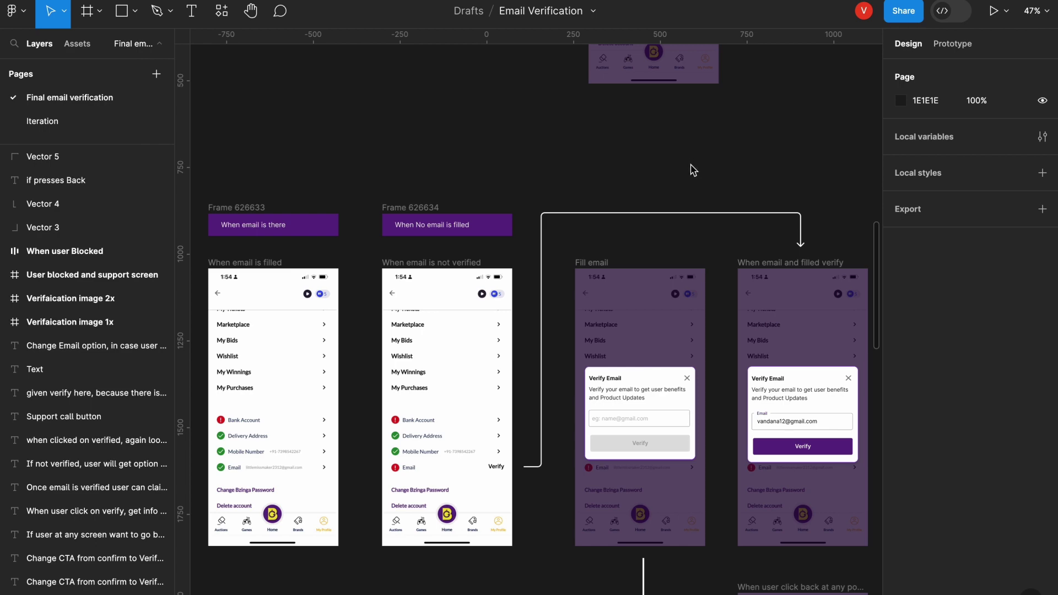
# - Inspect the profile's Verify label, the empty email field in the Fill email popup and the Verify button in the filled popup
pyautogui.scroll(-3, 731, 326)
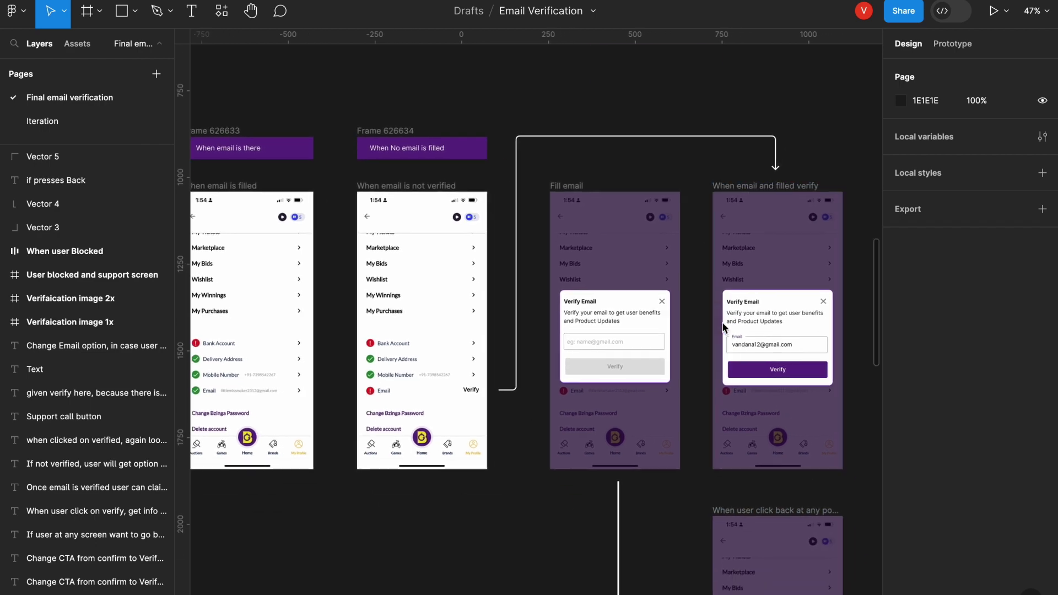
pyautogui.scroll(5, 650, 320)
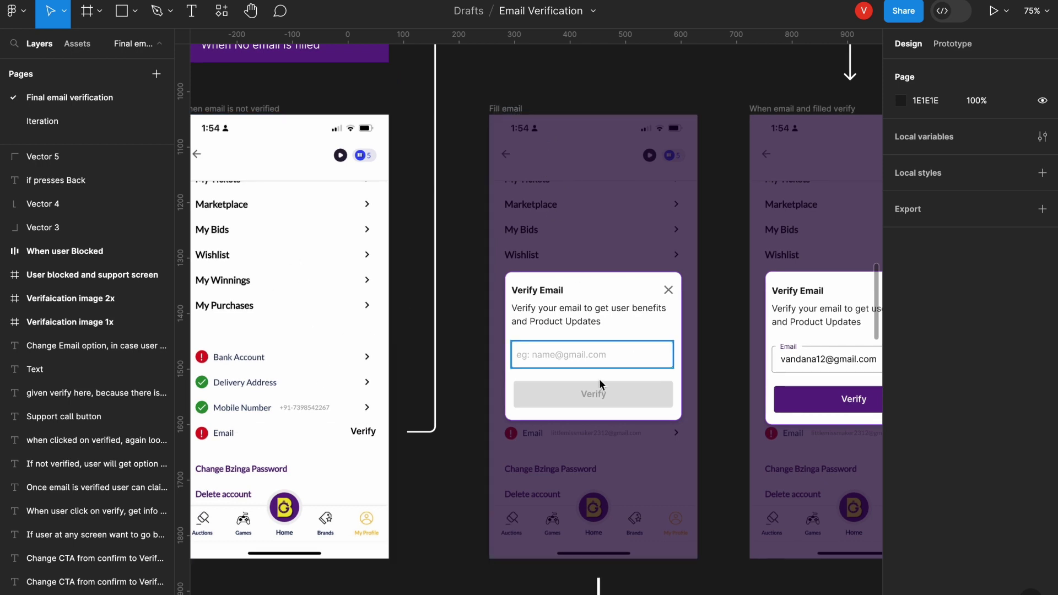
pyautogui.click(366, 437)
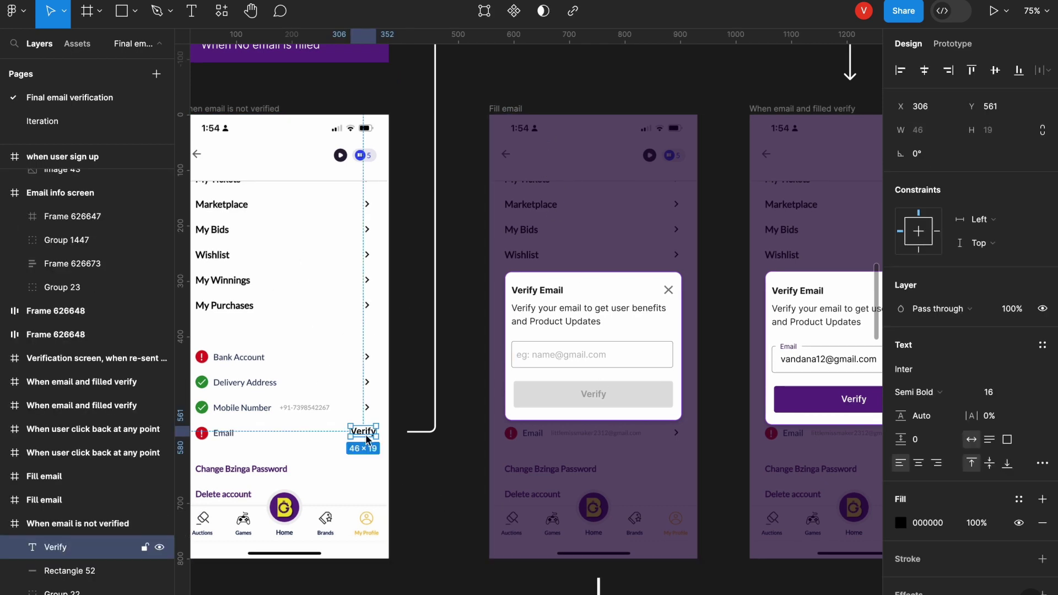
pyautogui.click(423, 463)
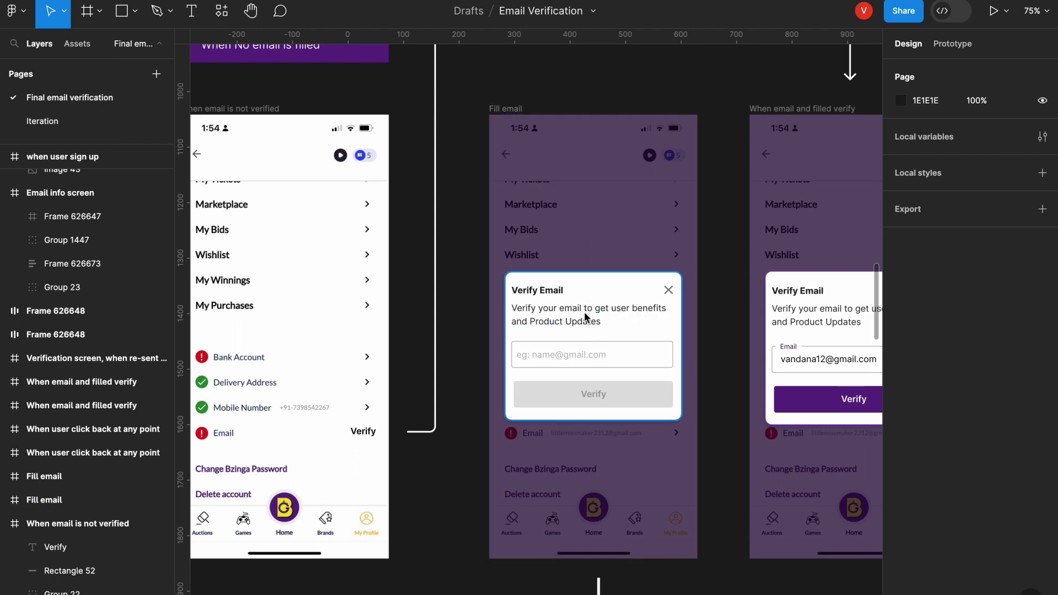
pyautogui.click(584, 349)
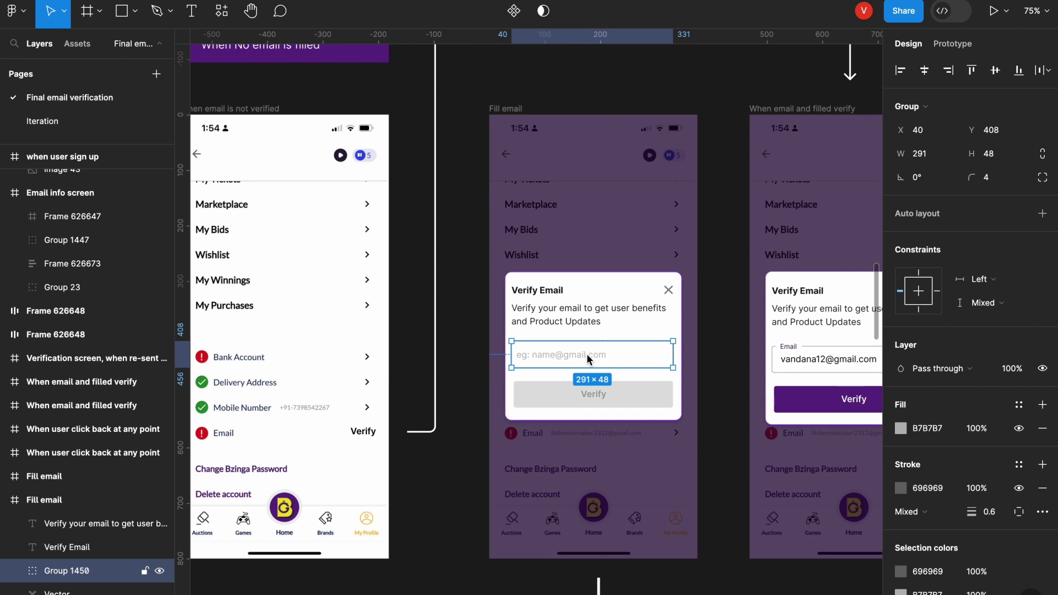
pyautogui.hscroll(5, 606, 358)
pyautogui.click(678, 390)
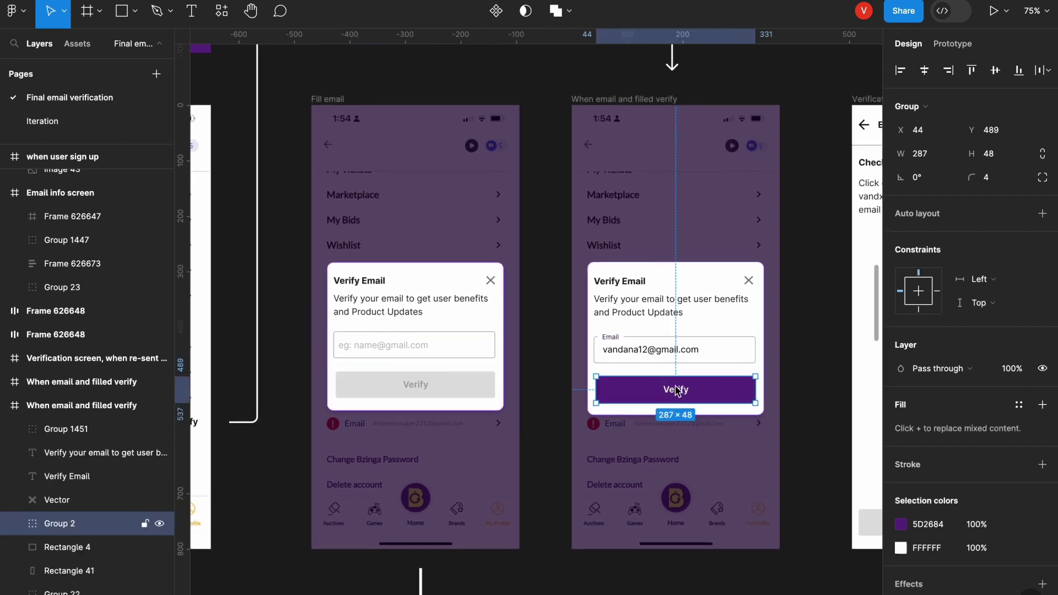
# - Inspect the Verify button in the profile flow's filled Verify Email popup and the verification screen that follows it
pyautogui.click(838, 406)
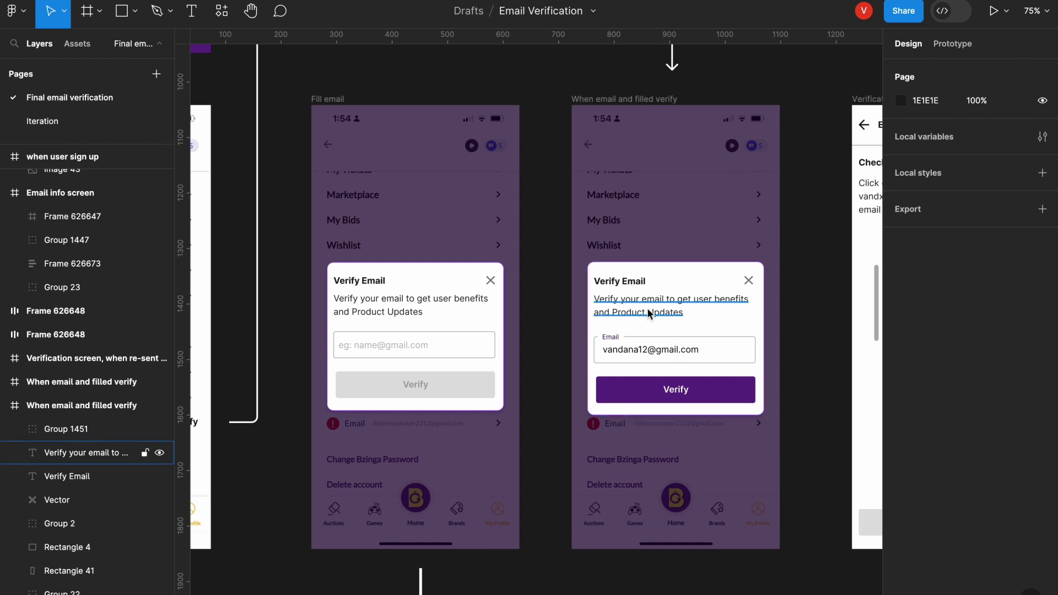
pyautogui.click(710, 398)
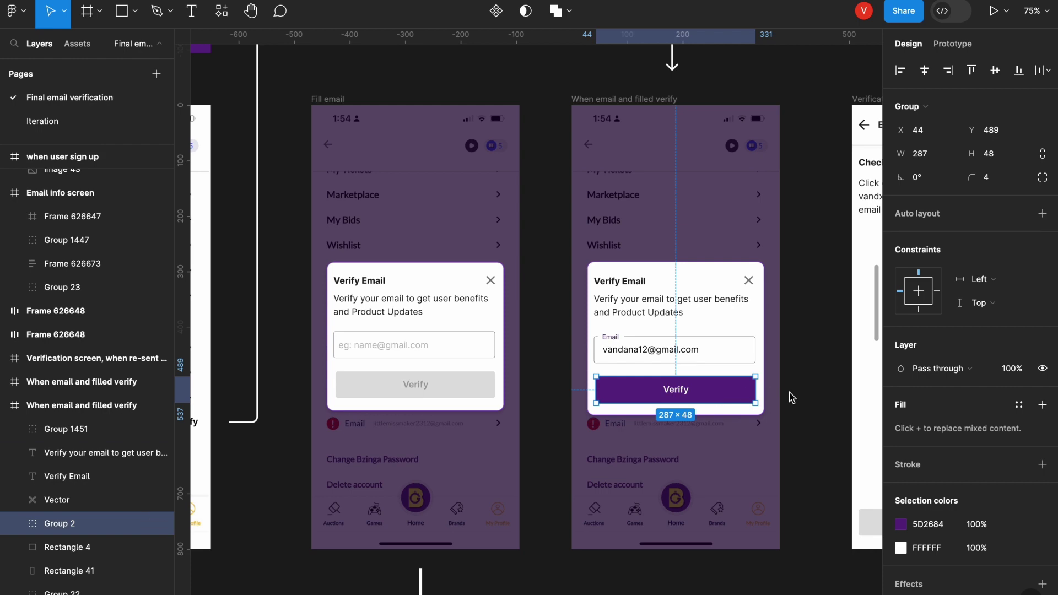
pyautogui.moveTo(799, 389); pyautogui.dragTo(606, 411)
pyautogui.scroll(-3, 651, 327)
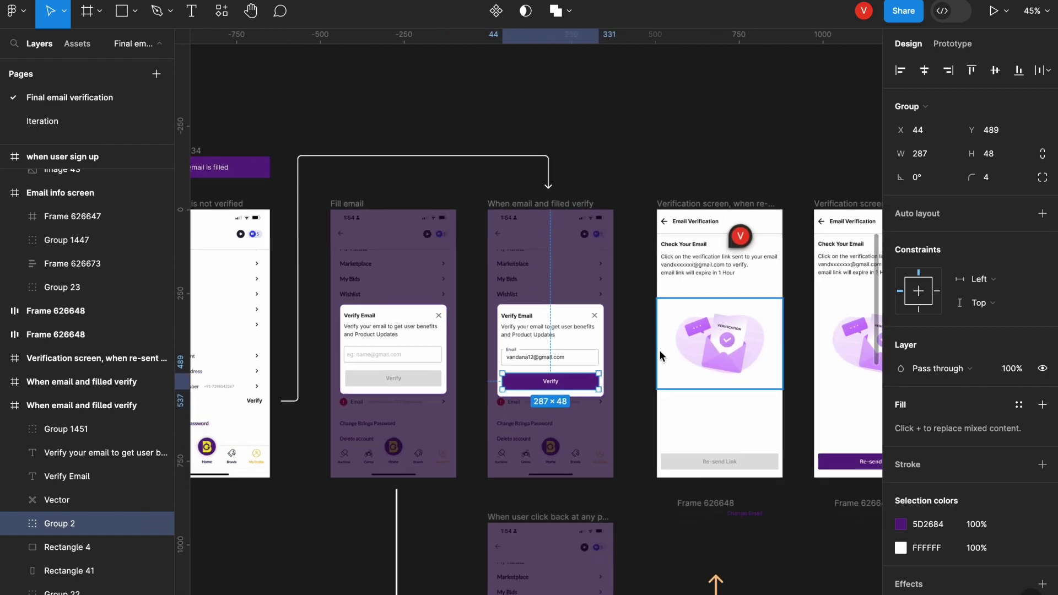
pyautogui.scroll(5, 573, 385)
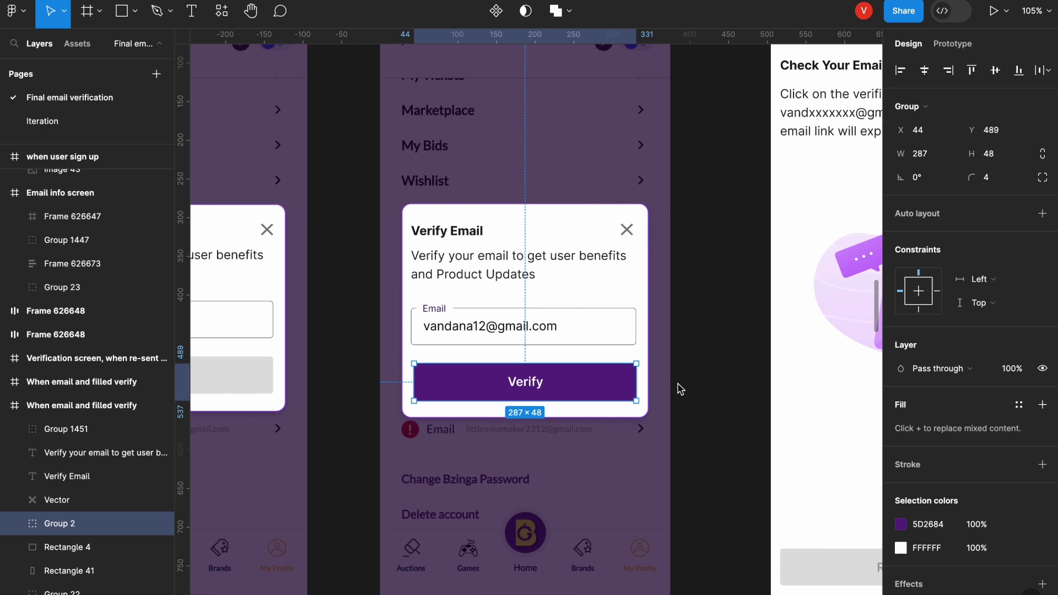
# - Compare the sign-up flow's verification, success and failure screens with the matching screens of the profile page flow
pyautogui.scroll(-5, 574, 387)
pyautogui.scroll(-5, 655, 251)
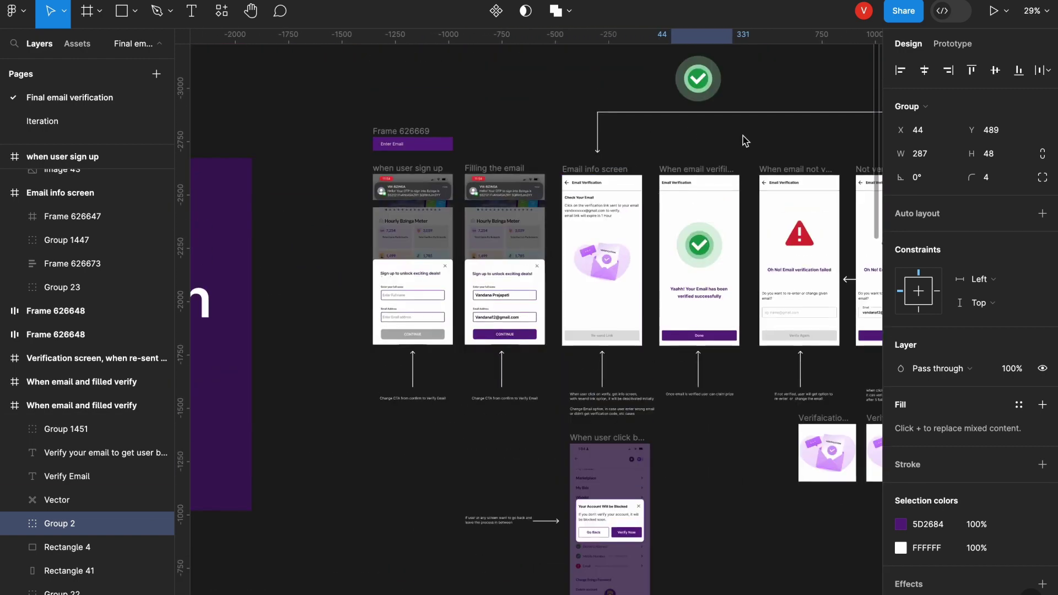
pyautogui.hscroll(3, 789, 286)
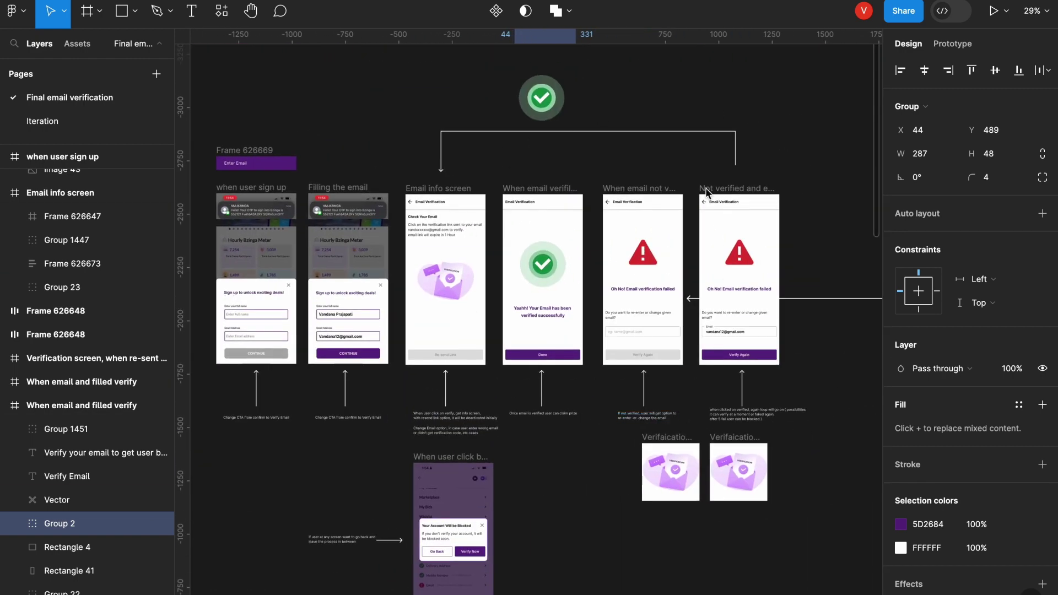
pyautogui.scroll(-8, 625, 489)
pyautogui.hscroll(2, 644, 485)
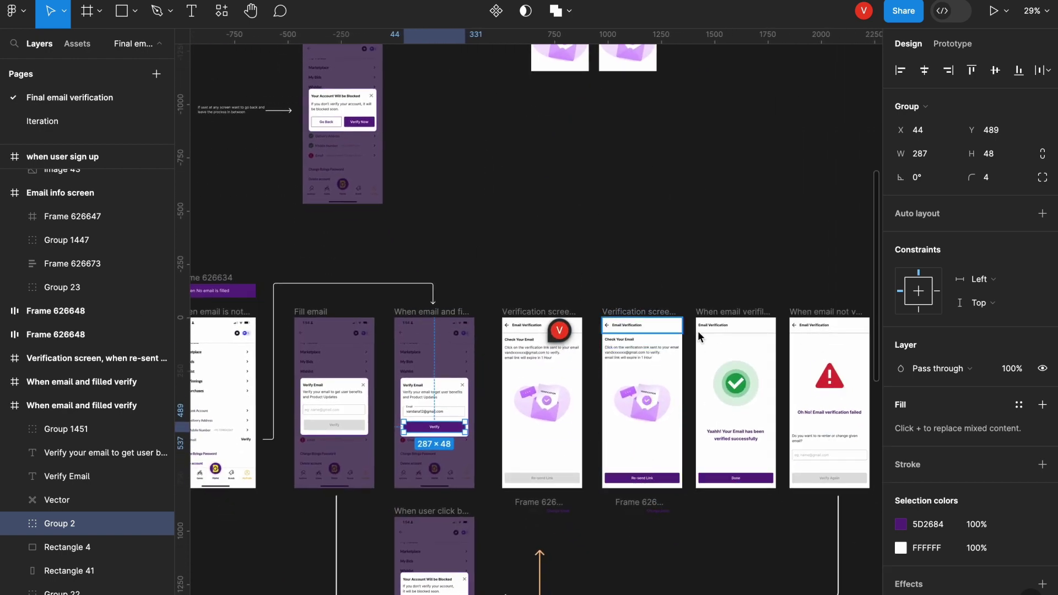
pyautogui.scroll(6, 728, 420)
pyautogui.hscroll(-3, 688, 182)
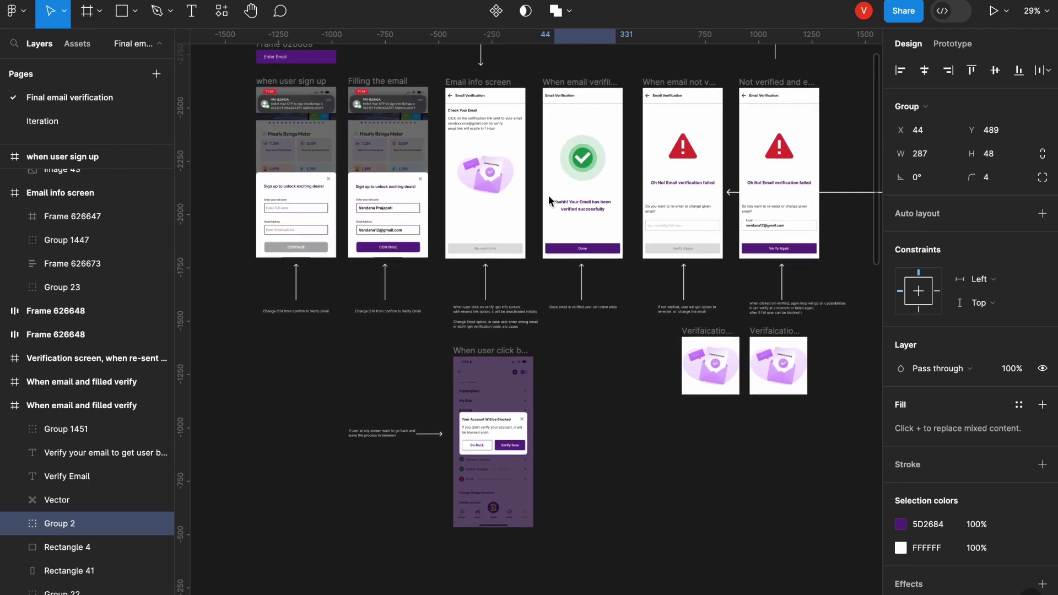
pyautogui.scroll(-8, 682, 223)
pyautogui.scroll(-3, 630, 321)
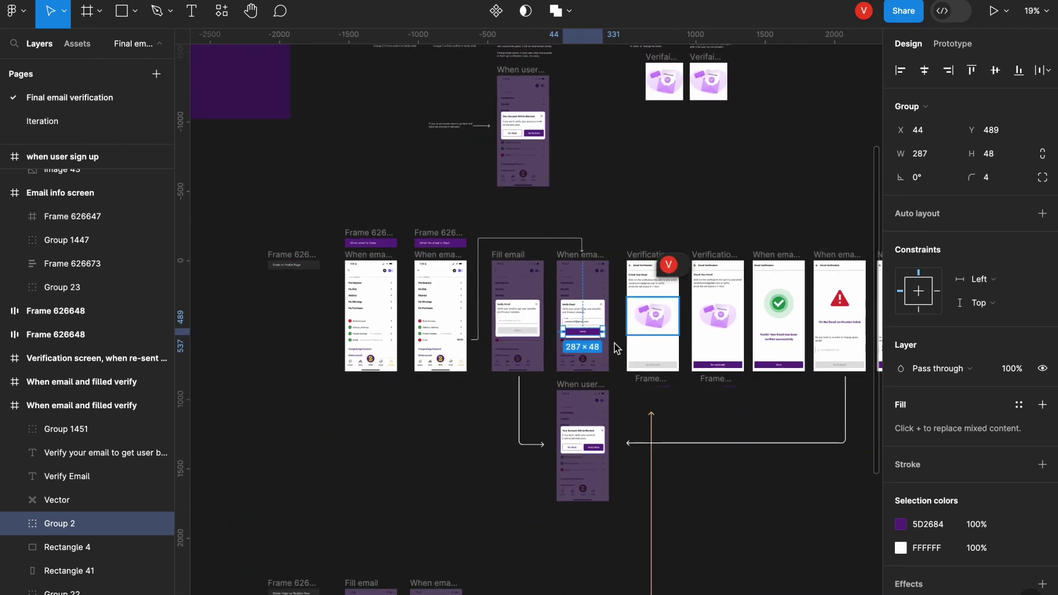
# - Inspect the close icon in the profile's Fill email popup and the connector leading to the Your Account Will be Blocked popup
pyautogui.scroll(5, 559, 328)
pyautogui.click(563, 228)
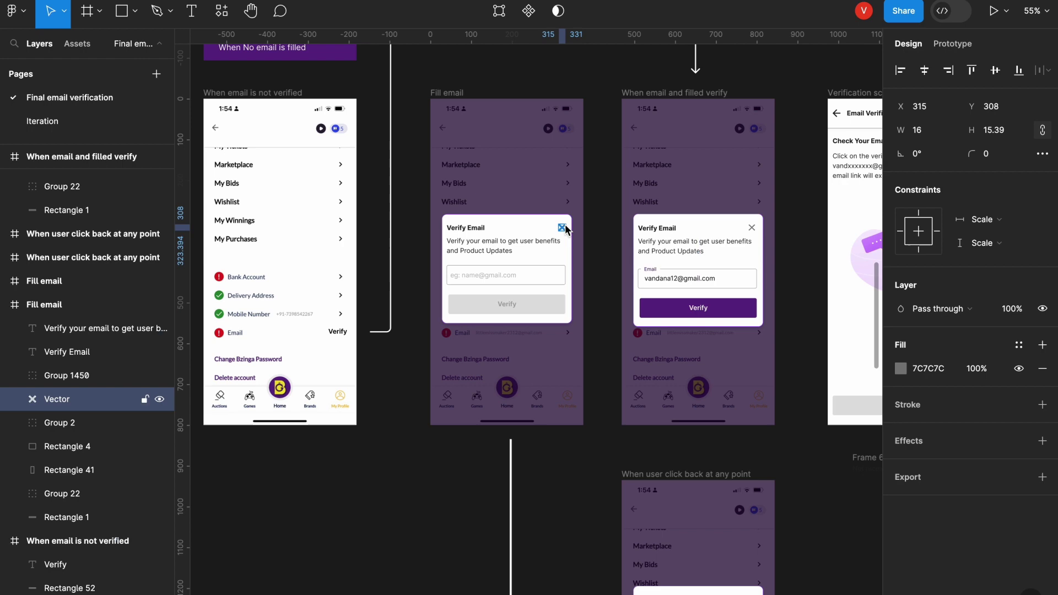
pyautogui.scroll(-4, 567, 534)
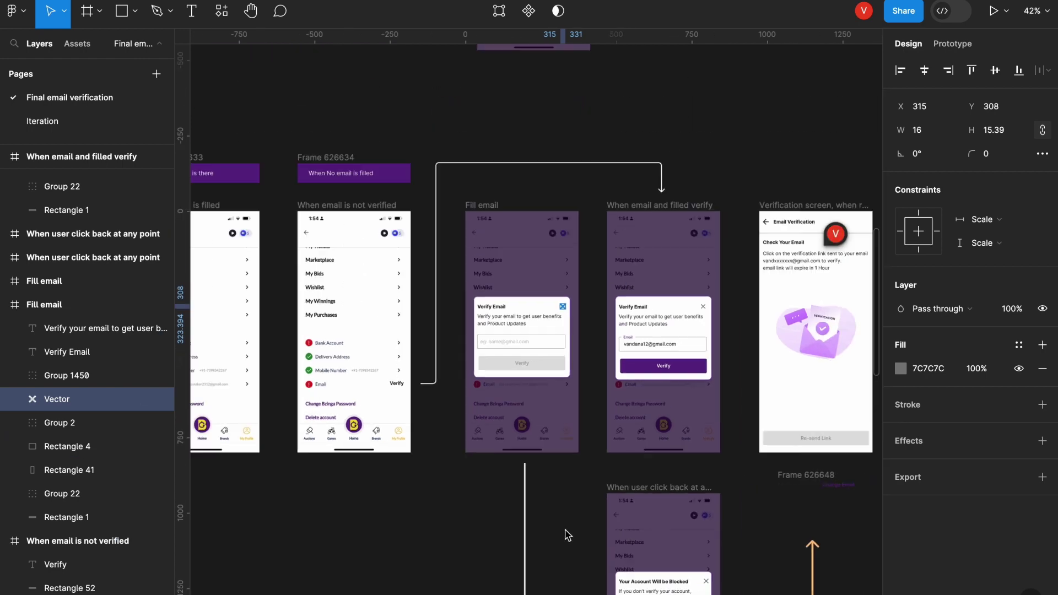
pyautogui.scroll(-4, 677, 543)
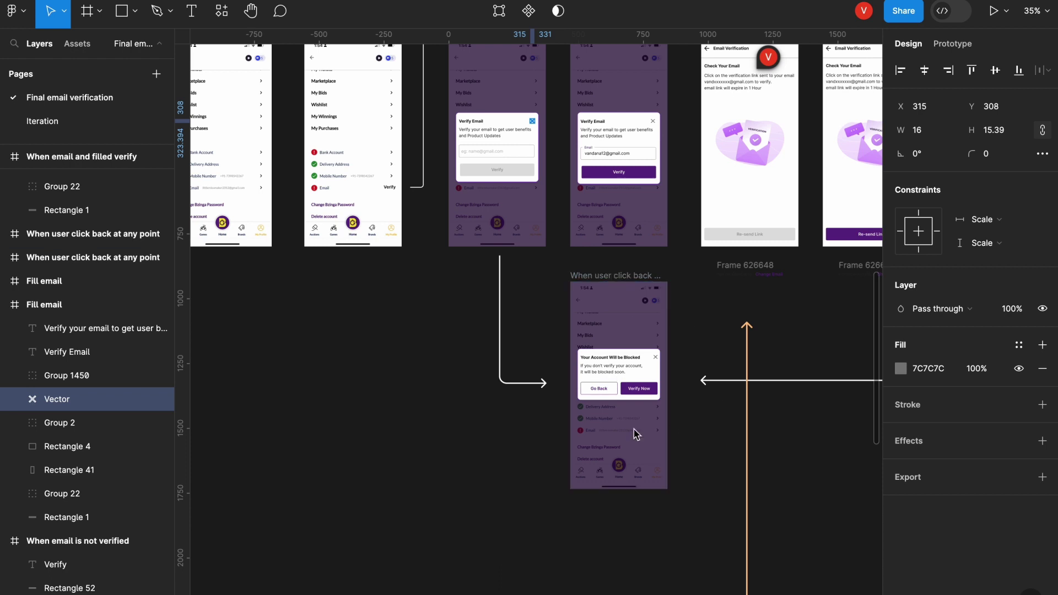
pyautogui.scroll(-2, 621, 302)
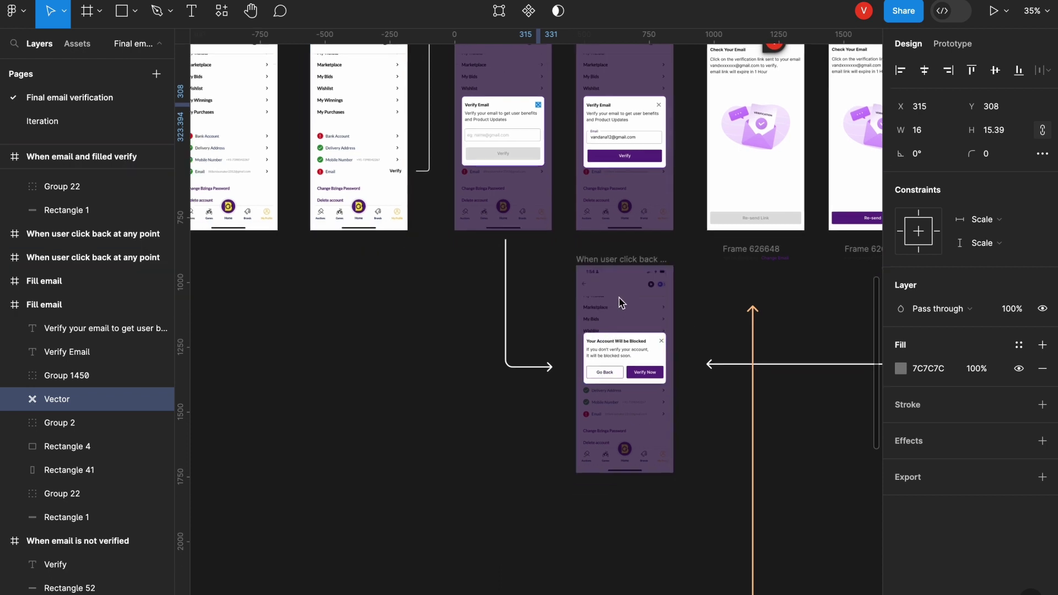
pyautogui.scroll(-4, 614, 303)
pyautogui.scroll(-1, 613, 305)
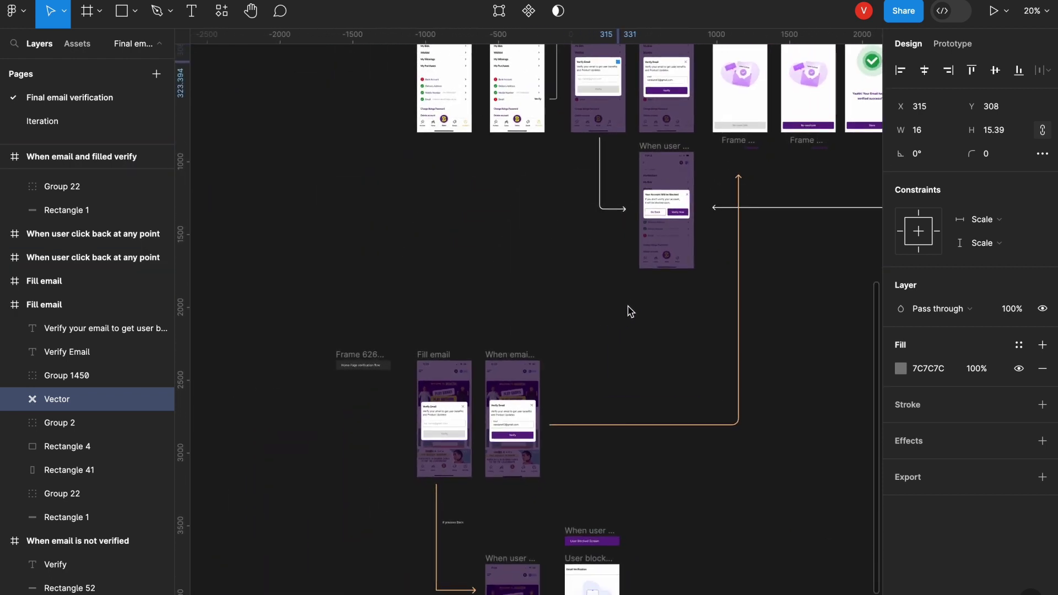
# - Examine the Home Page verification flow, including its empty and filled Verify Email popups and the connectors leaving them
pyautogui.scroll(5, 369, 371)
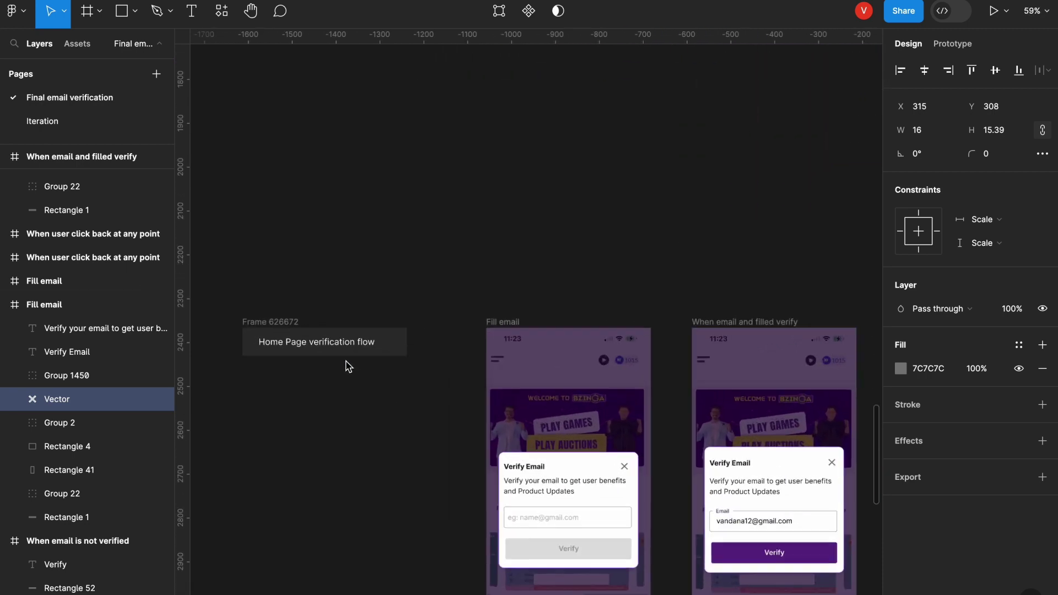
pyautogui.scroll(-1, 544, 294)
pyautogui.scroll(-2, 544, 293)
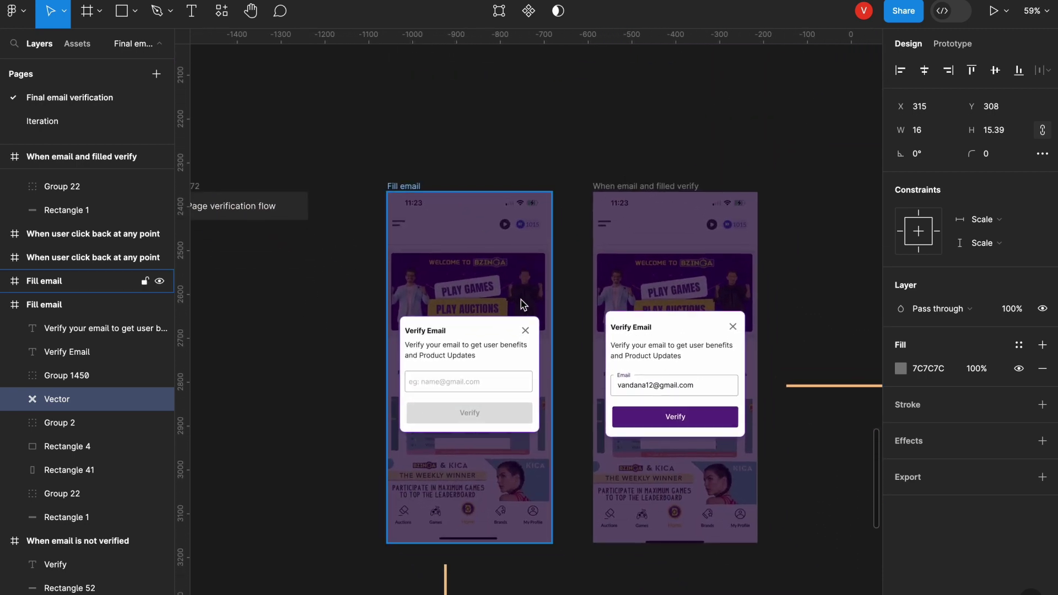
pyautogui.scroll(-5, 513, 306)
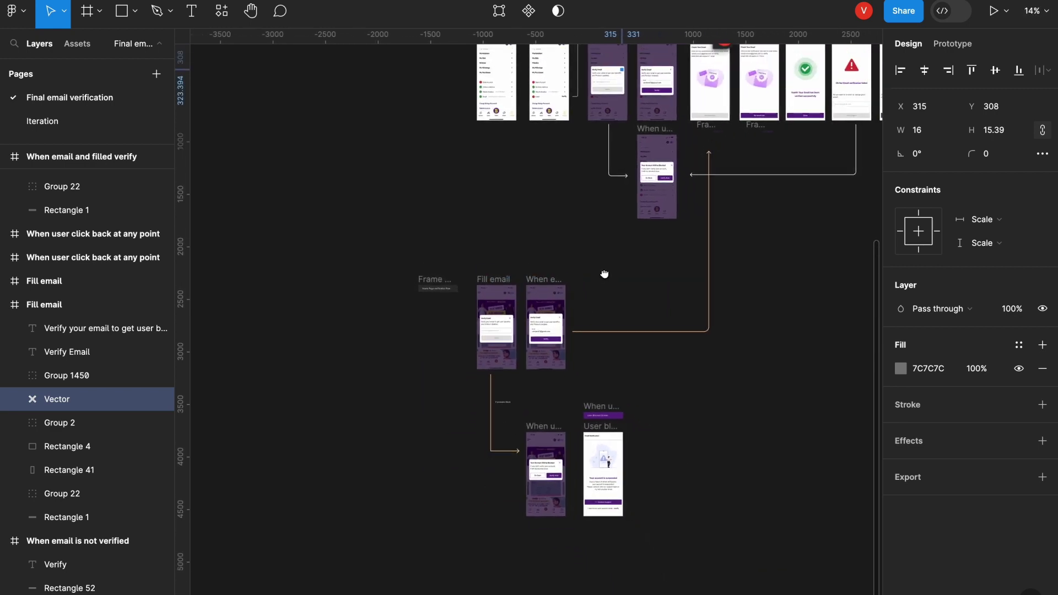
pyautogui.scroll(2, 609, 295)
pyautogui.scroll(5, 501, 347)
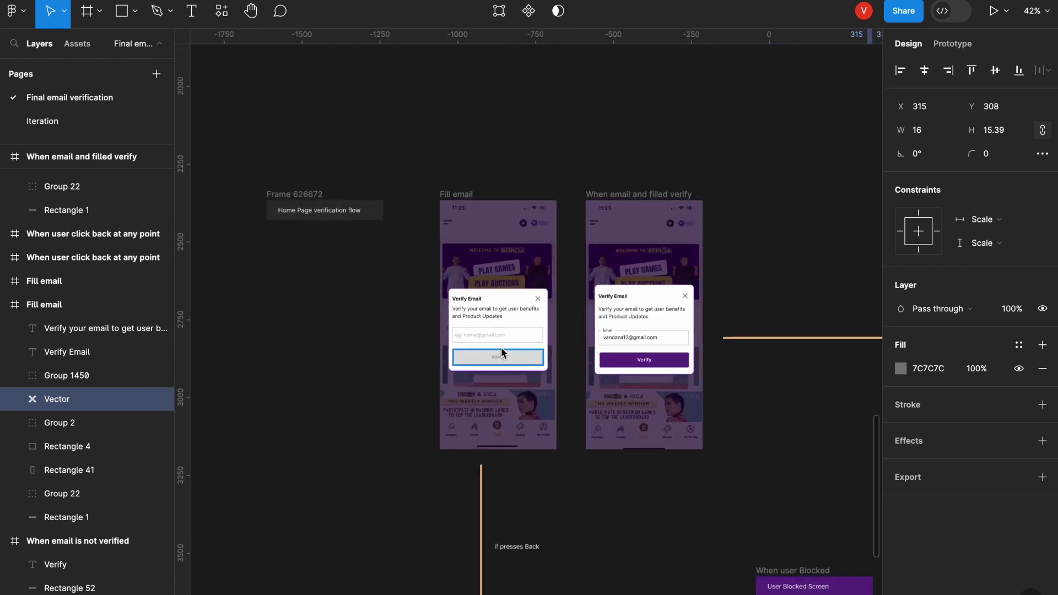
pyautogui.scroll(2, 496, 182)
pyautogui.hscroll(-1, 496, 182)
# - Point out the Fill email and When email and filled verify frames of the Home Page verification flow
pyautogui.click(488, 248)
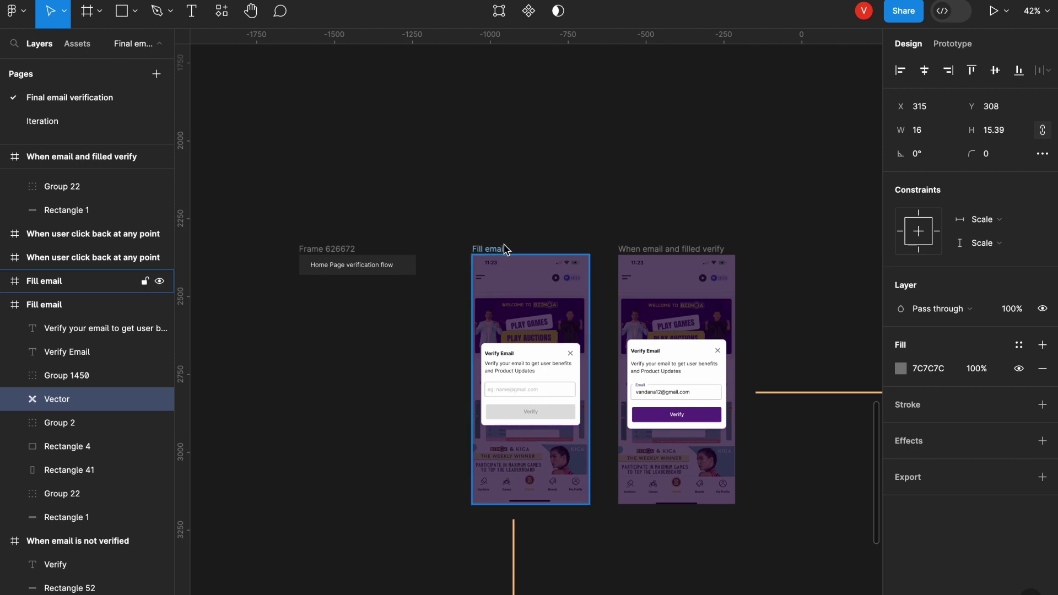
pyautogui.keyDown('shift'); pyautogui.click(716, 248); pyautogui.keyUp('shift')
pyautogui.click(717, 157)
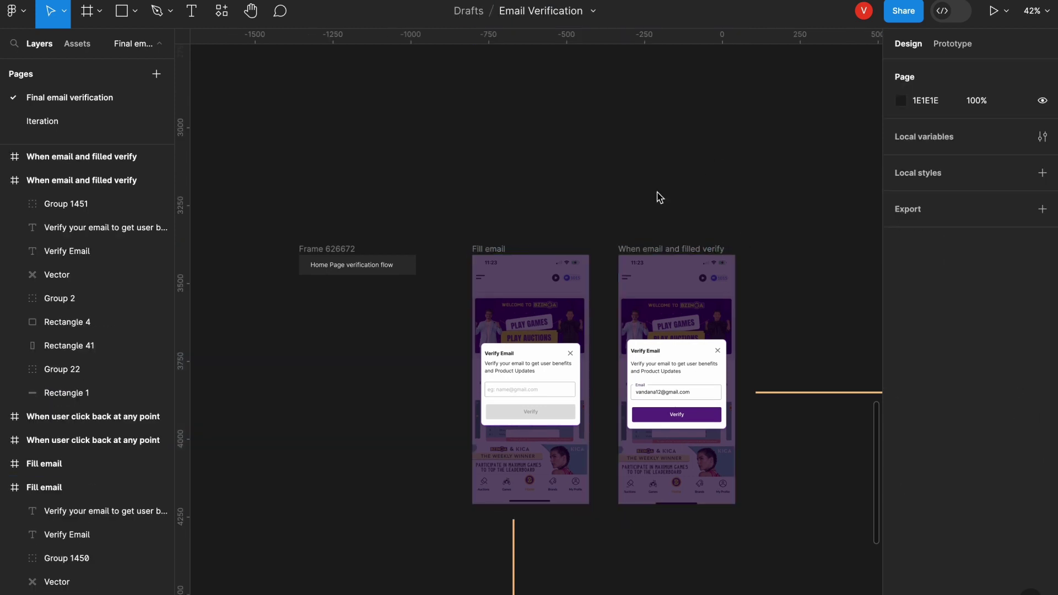
pyautogui.click(707, 249)
pyautogui.click(797, 254)
pyautogui.click(676, 249)
pyautogui.click(758, 230)
# - Review the full name and email fields and the close icon on the empty and filled sign-up forms
pyautogui.scroll(20, 751, 228)
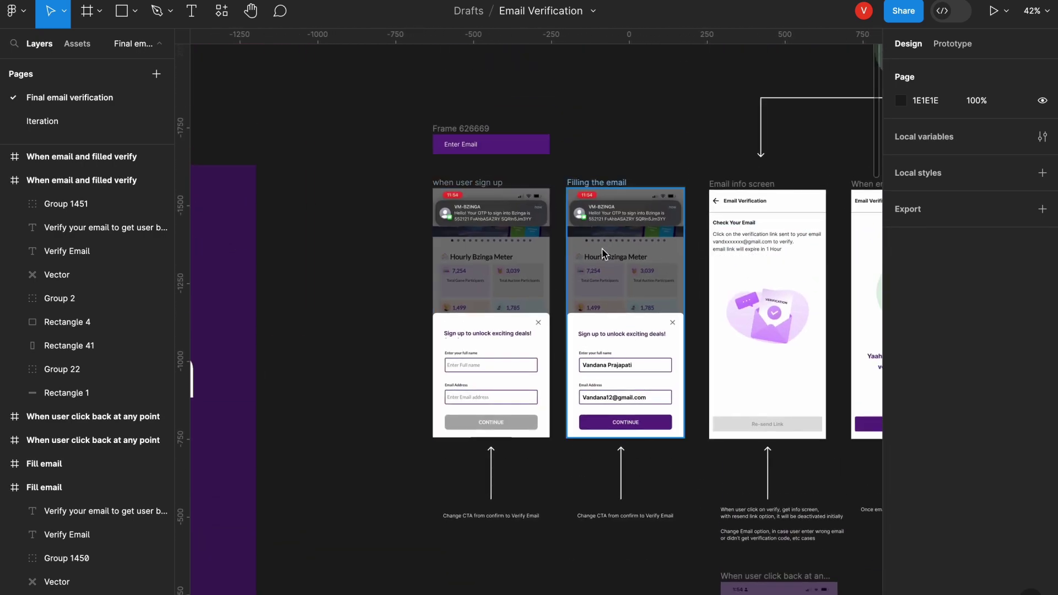
pyautogui.scroll(5, 631, 335)
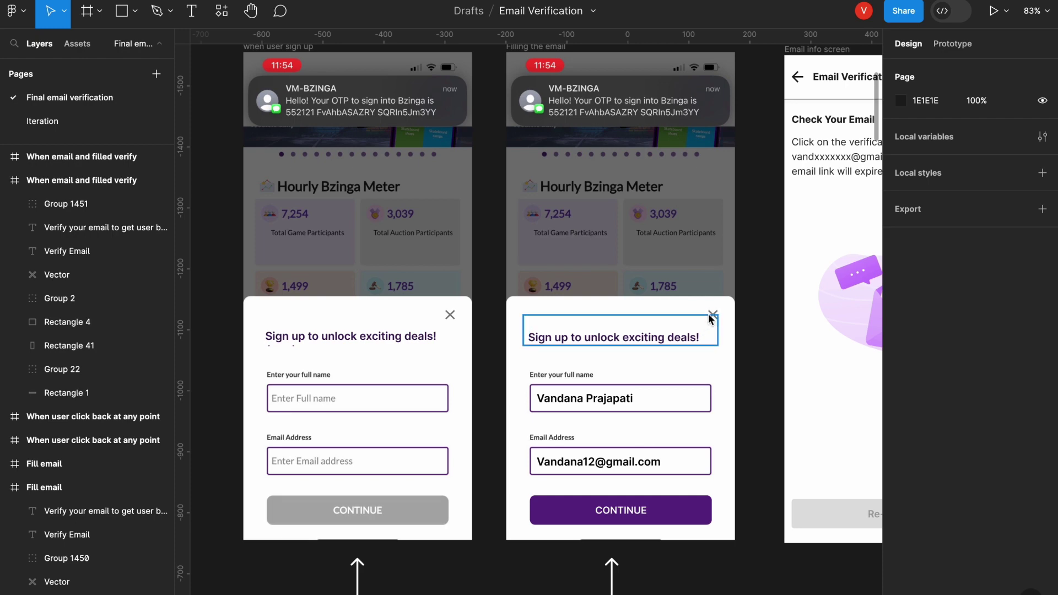
pyautogui.scroll(-12, 734, 323)
# - Compare the Email rows of the filled and not verified profile screens, and select the When email is filled frame
pyautogui.scroll(-15, 735, 324)
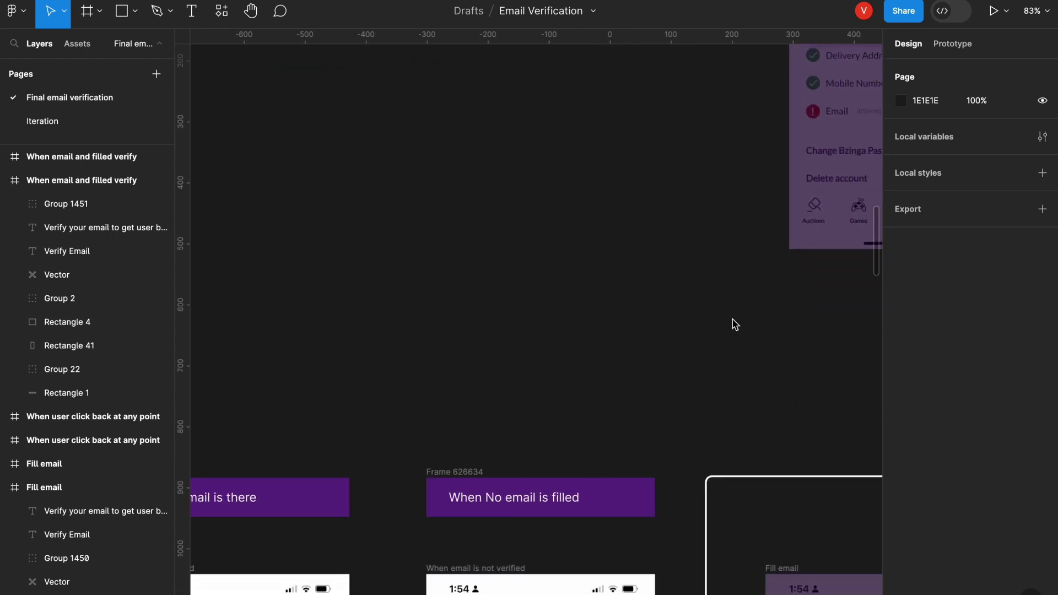
pyautogui.hscroll(-4, 735, 324)
pyautogui.scroll(-1, 731, 325)
pyautogui.hscroll(-1, 732, 325)
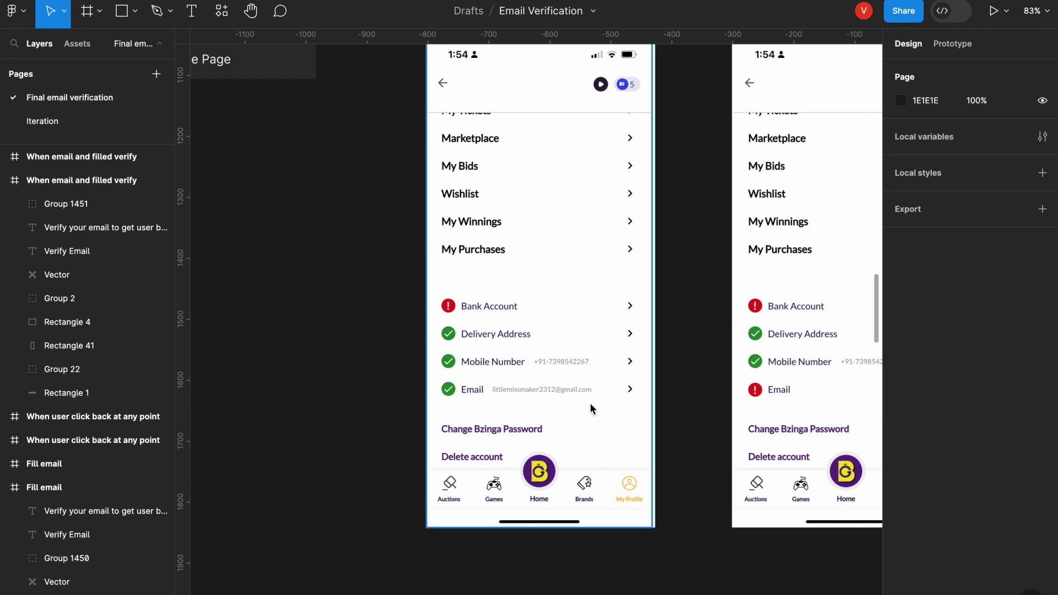
pyautogui.hscroll(4, 591, 403)
pyautogui.scroll(-1, 590, 403)
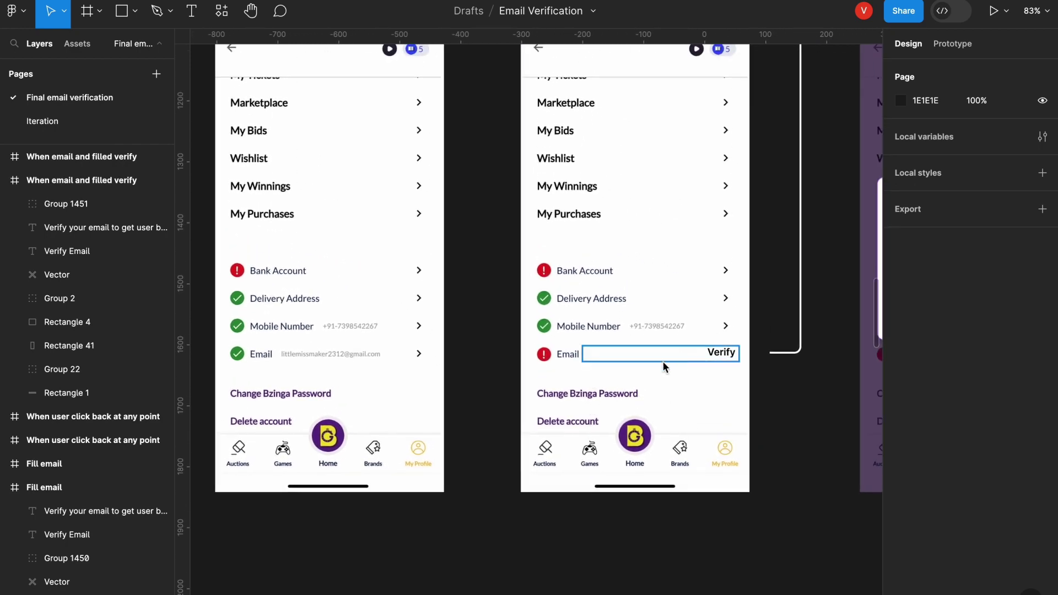
pyautogui.scroll(-5, 687, 356)
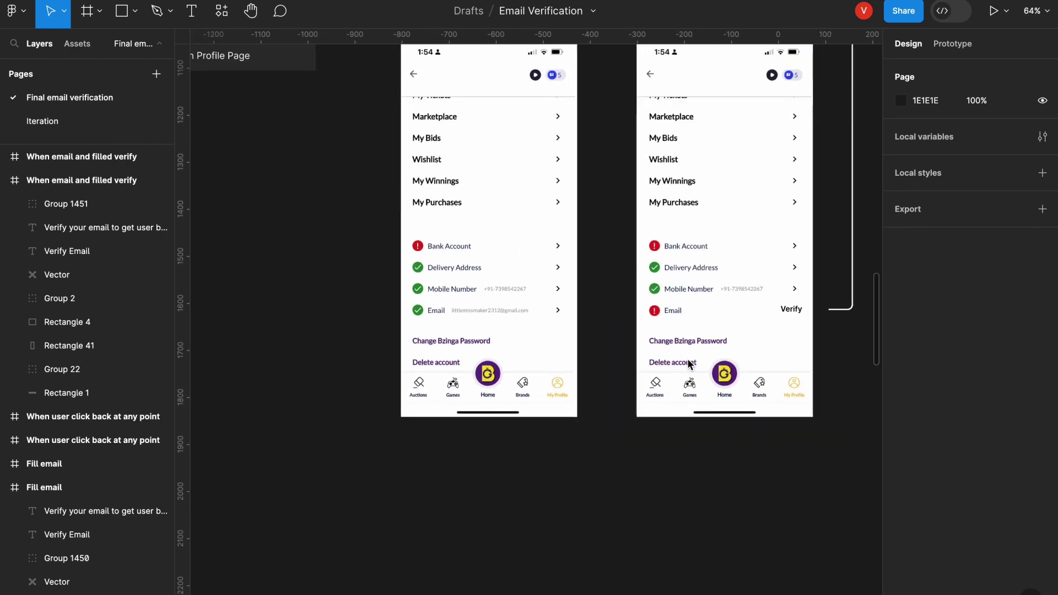
pyautogui.scroll(1, 655, 363)
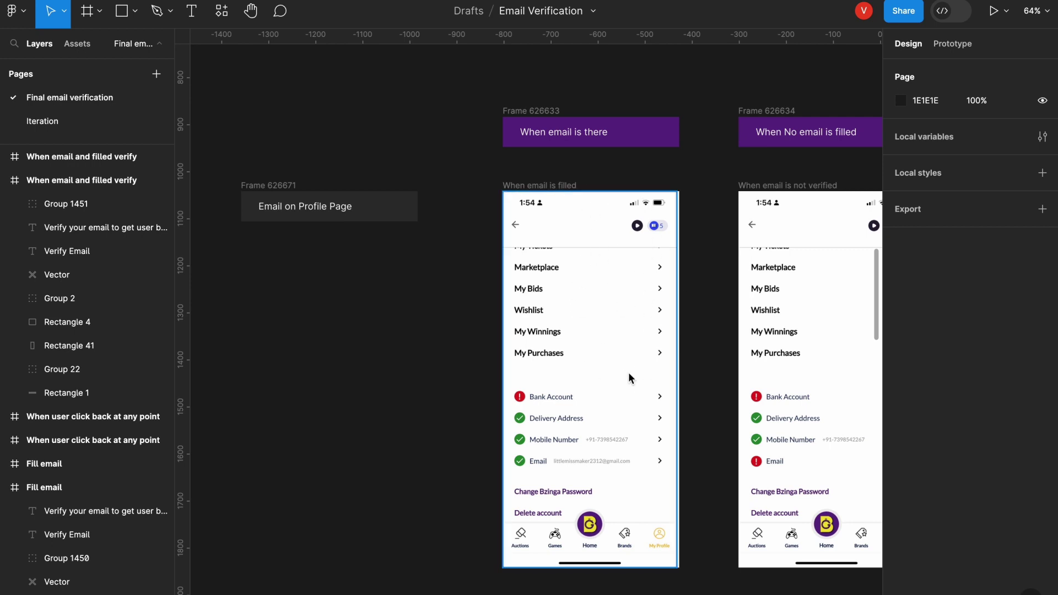
pyautogui.click(551, 187)
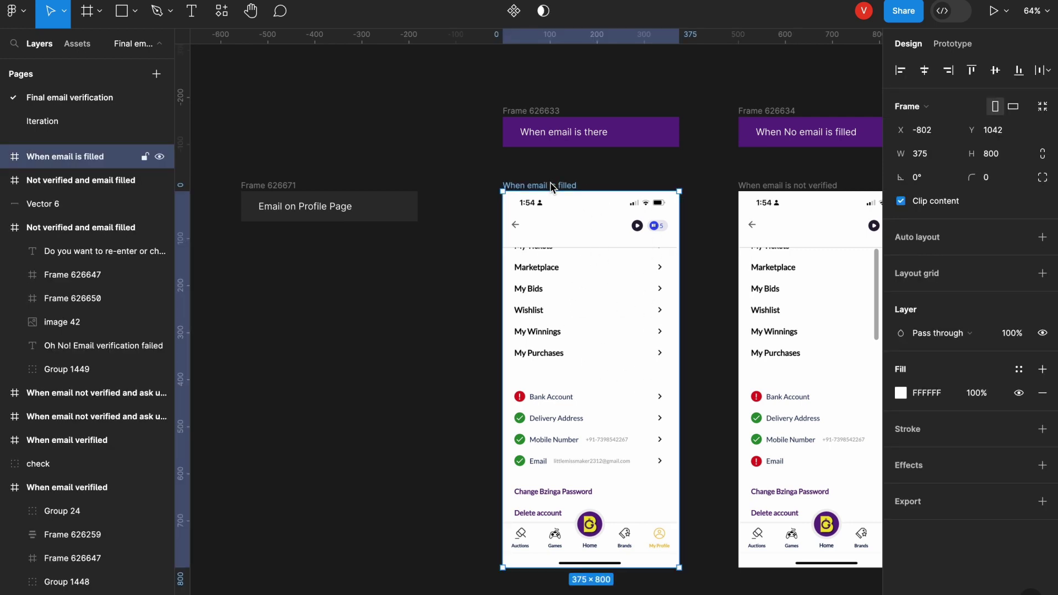
# - Compare the profile page email screens with the Verify Email popups of the Home Page verification flow
pyautogui.scroll(-10, 551, 186)
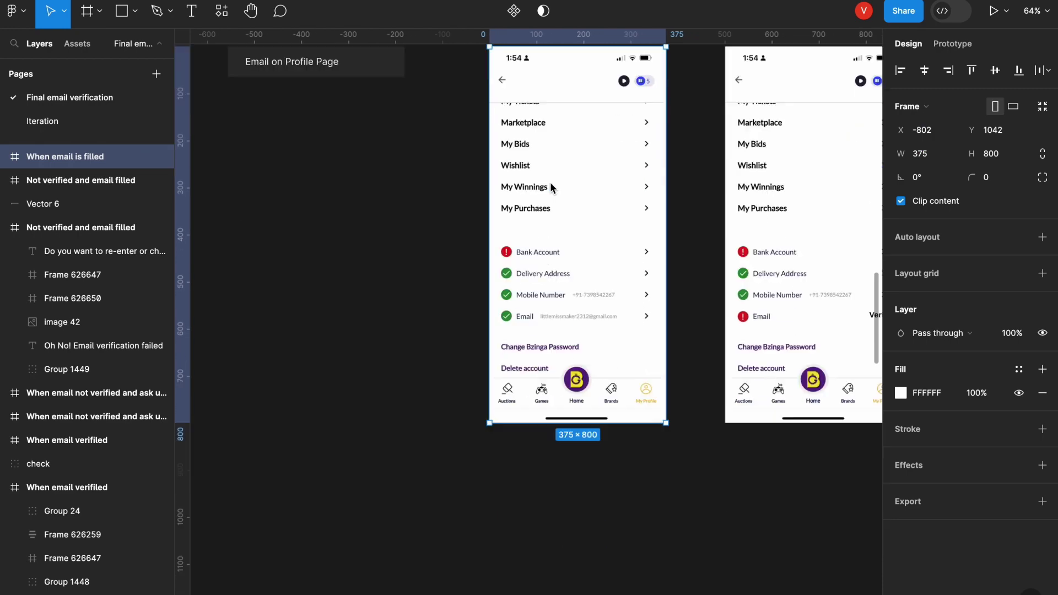
pyautogui.scroll(5, 551, 186)
pyautogui.scroll(-1, 550, 182)
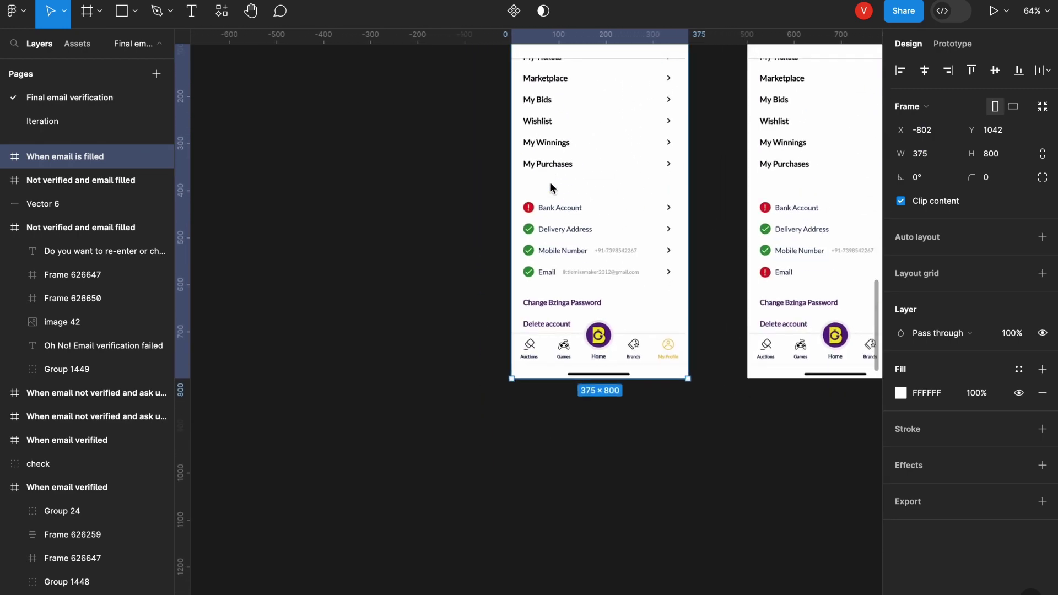
pyautogui.scroll(-15, 565, 275)
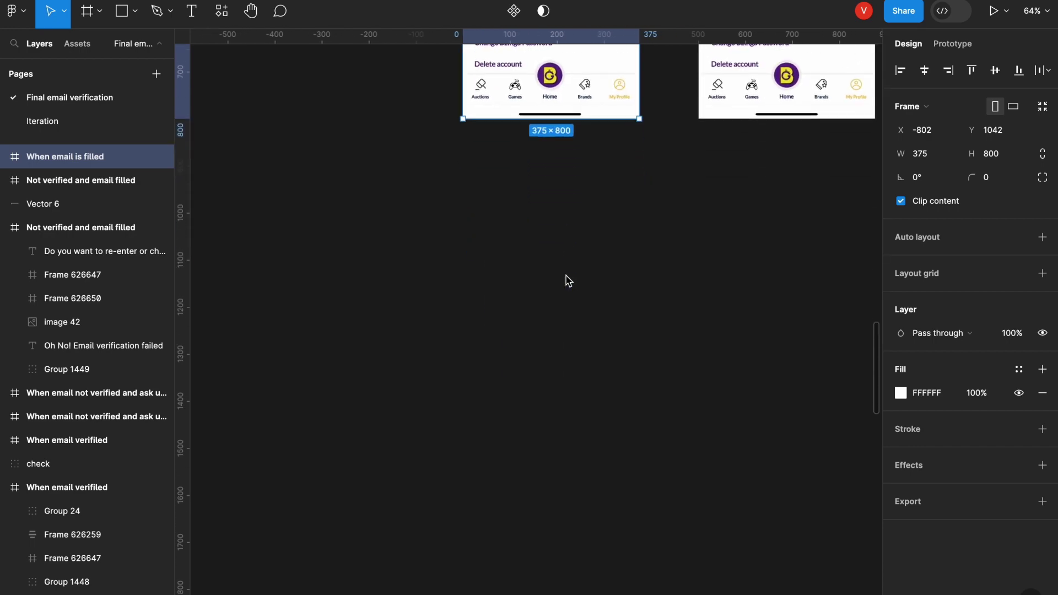
pyautogui.scroll(-5, 567, 281)
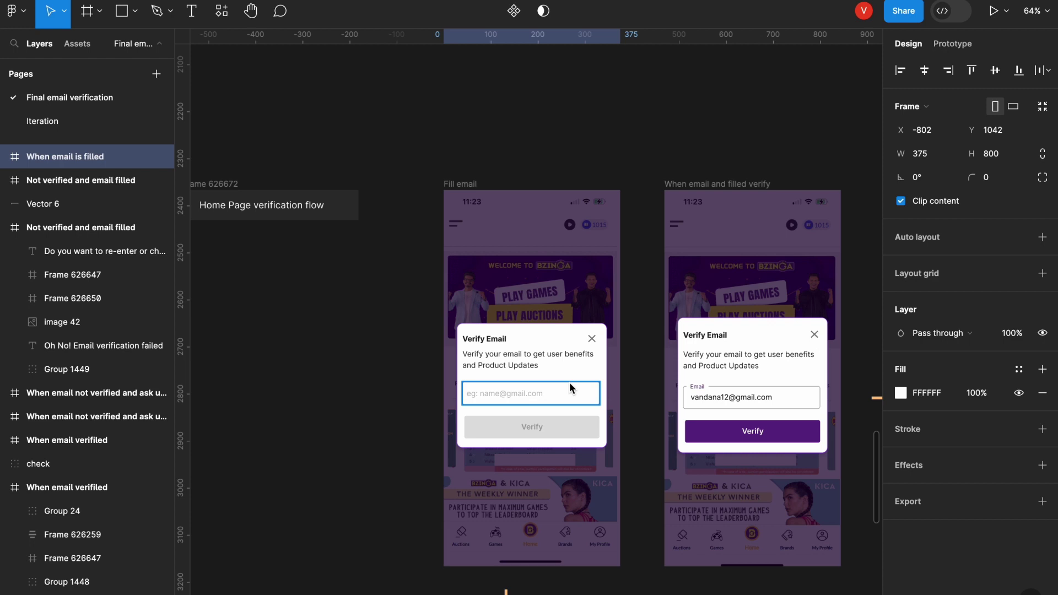
pyautogui.scroll(-2, 573, 385)
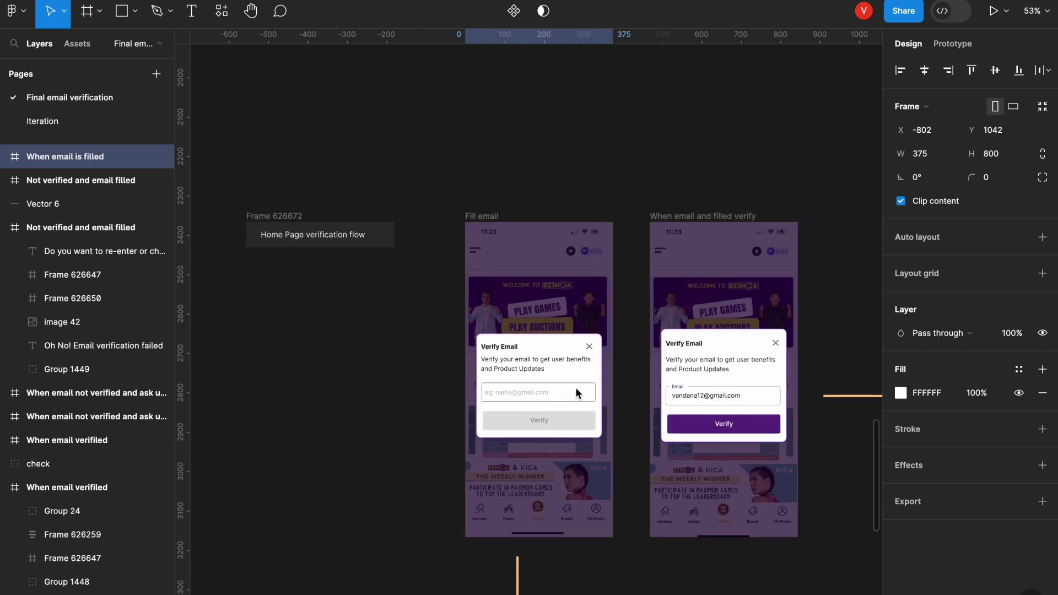
pyautogui.scroll(10, 574, 395)
pyautogui.hscroll(1, 578, 392)
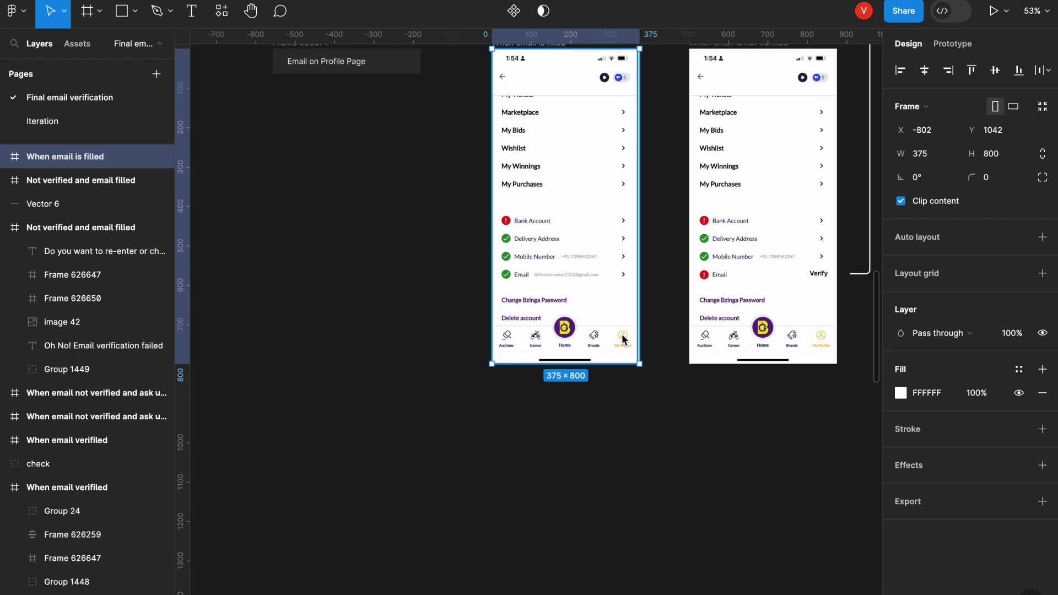
pyautogui.scroll(-15, 622, 330)
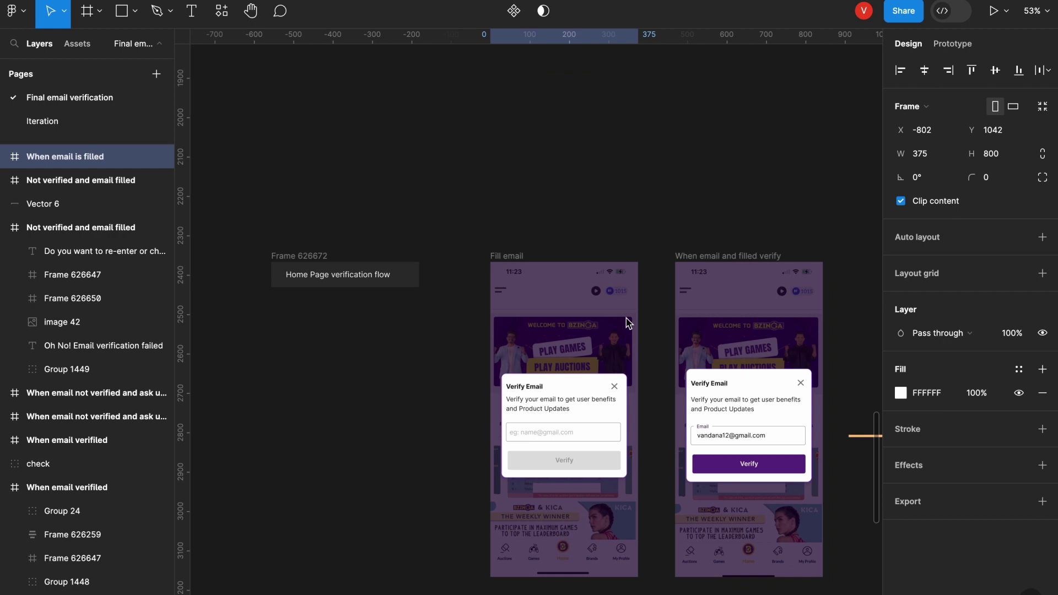
# - Examine the Verify Email popups in the Fill email and When email and filled verify frames of the home page flow
pyautogui.scroll(-2, 628, 322)
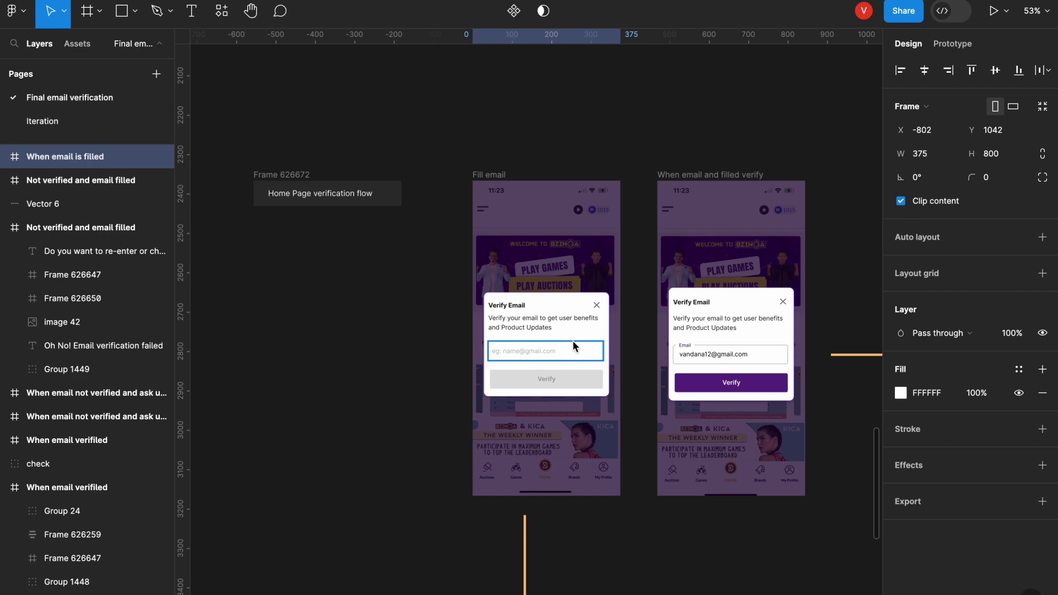
pyautogui.scroll(5, 573, 345)
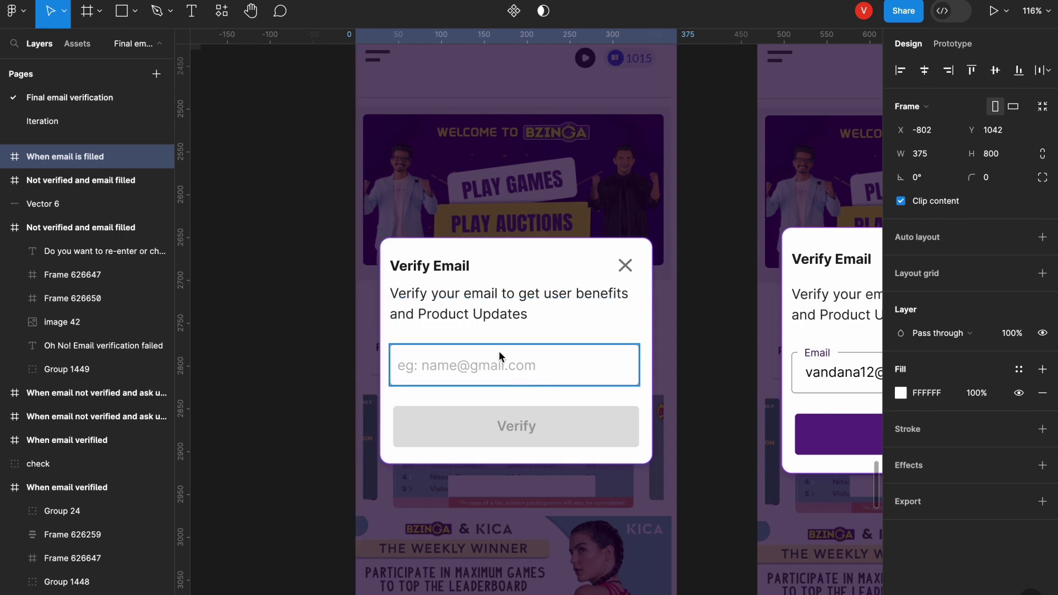
pyautogui.hscroll(5, 524, 316)
pyautogui.hscroll(4, 527, 322)
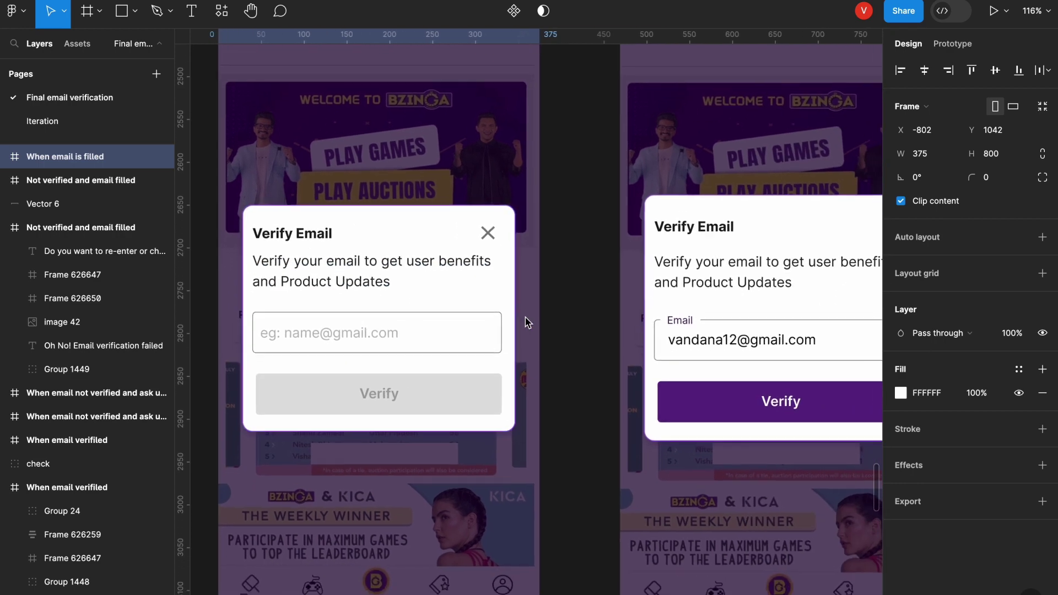
pyautogui.hscroll(-4, 567, 301)
pyautogui.scroll(1, 568, 300)
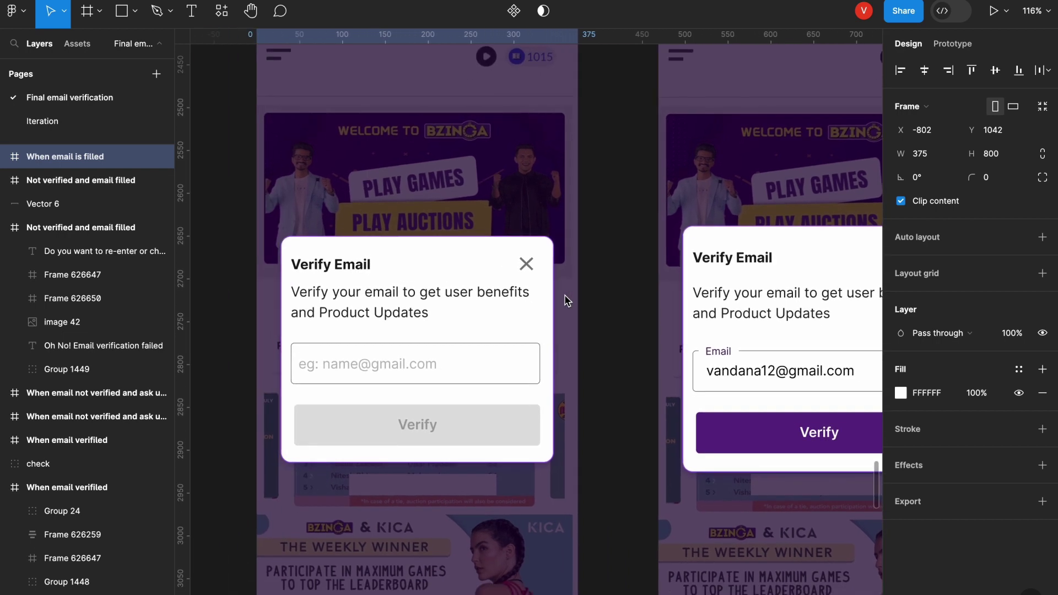
pyautogui.hscroll(8, 565, 299)
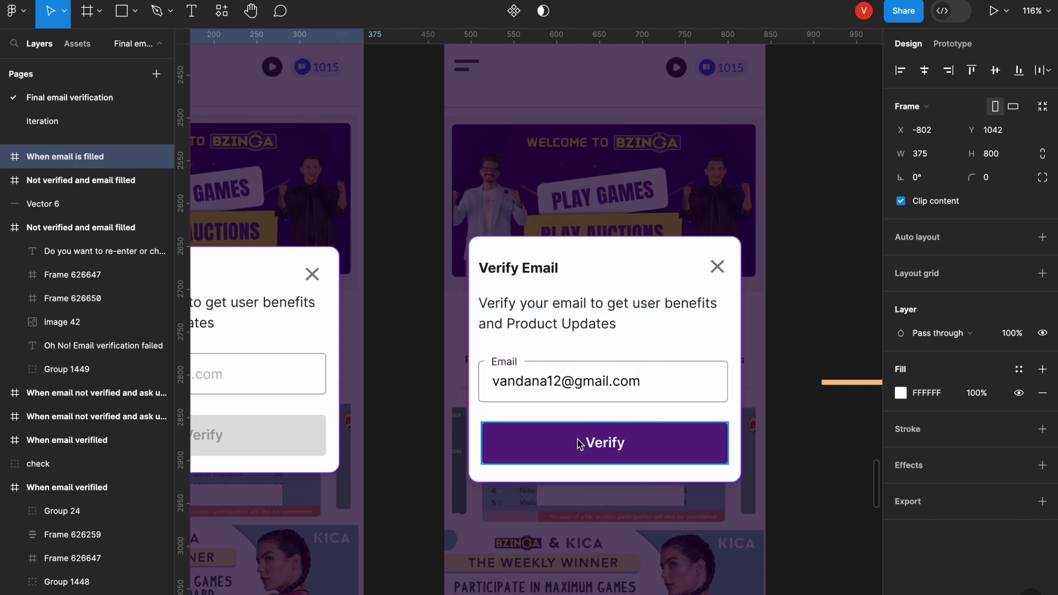
pyautogui.scroll(-5, 570, 454)
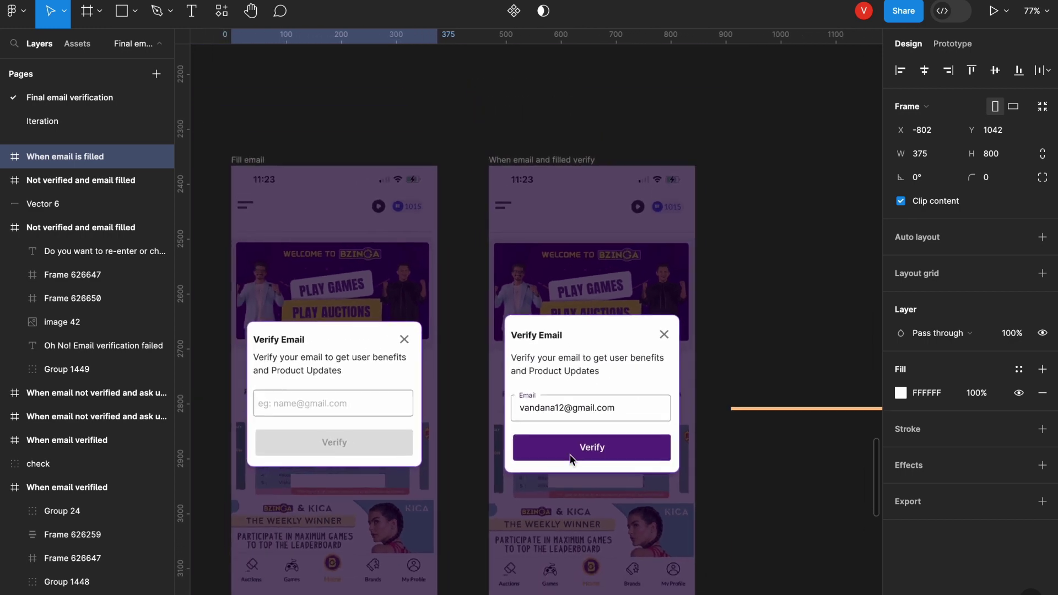
# - Trace the orange connector between the filled home page Verify Email popup and the profile flow's verification sent, verified, failed and blocked screens
pyautogui.hscroll(3, 570, 454)
pyautogui.scroll(1, 570, 454)
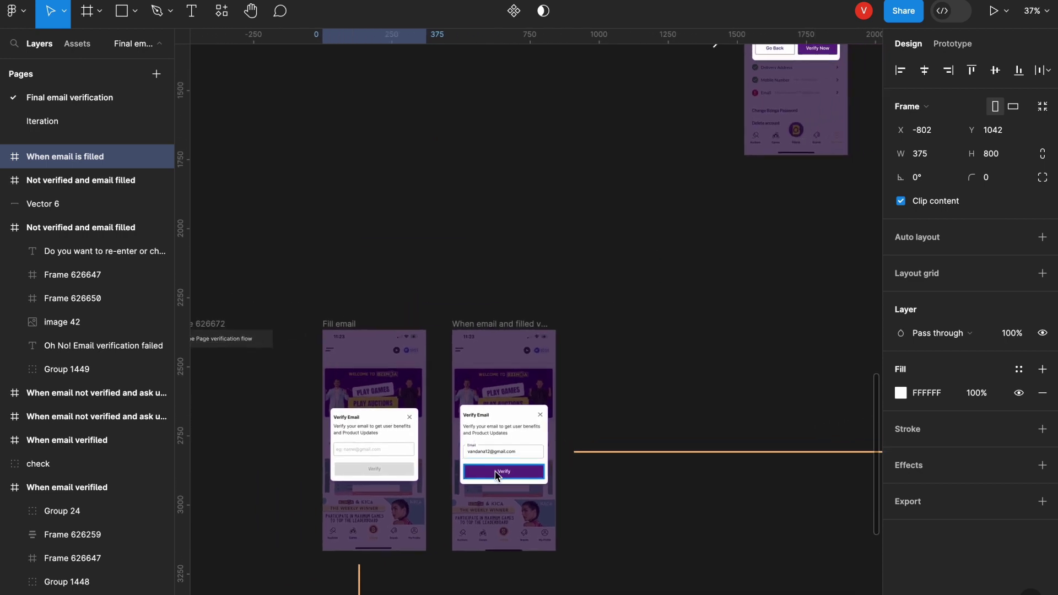
pyautogui.hscroll(5, 496, 475)
pyautogui.scroll(2, 496, 475)
pyautogui.scroll(-3, 496, 475)
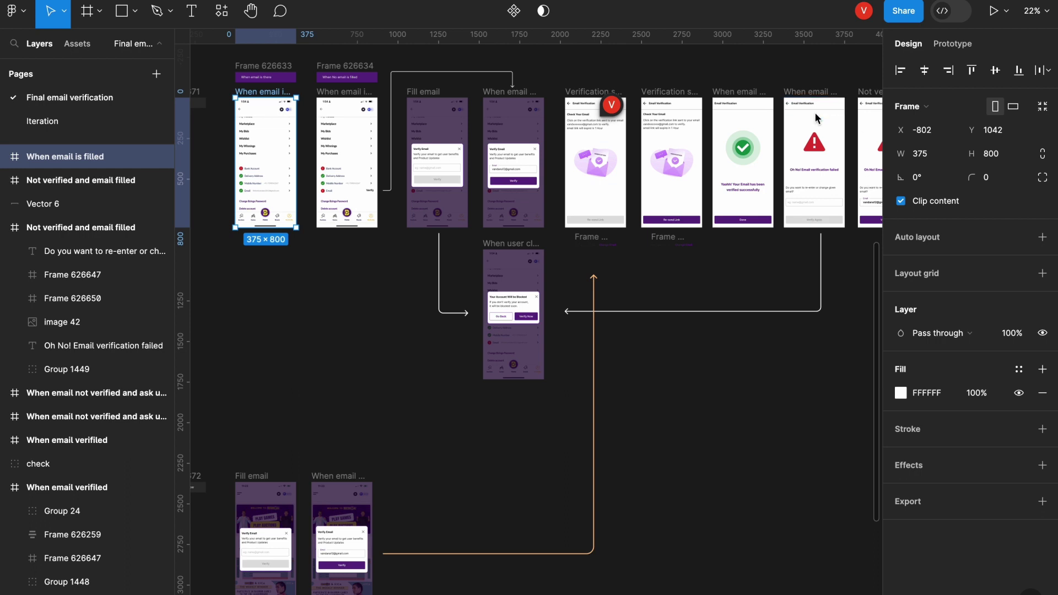
pyautogui.hscroll(3, 817, 118)
pyautogui.scroll(3, 817, 118)
pyautogui.hscroll(3, 772, 205)
pyautogui.scroll(-1, 772, 205)
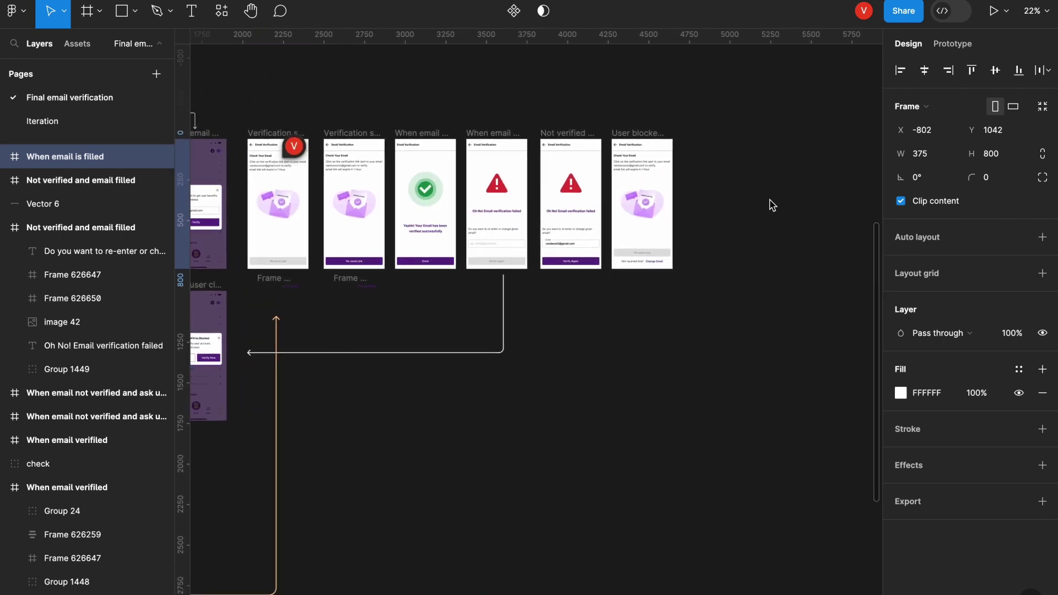
pyautogui.hscroll(-8, 771, 205)
pyautogui.scroll(-6, 772, 205)
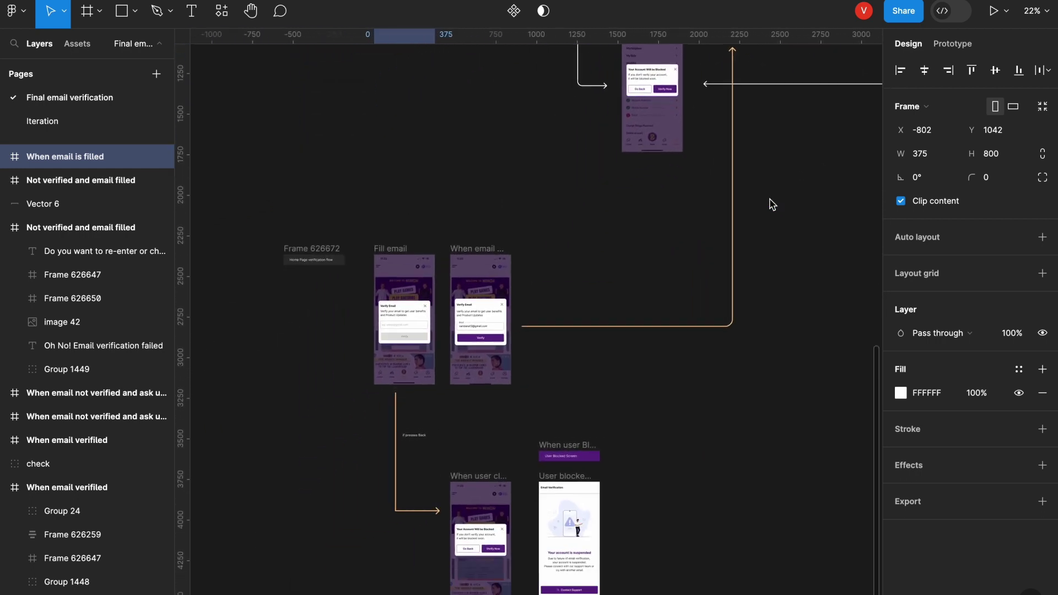
pyautogui.hscroll(3, 771, 204)
pyautogui.scroll(3, 770, 204)
pyautogui.hscroll(-5, 782, 189)
pyautogui.scroll(-4, 782, 189)
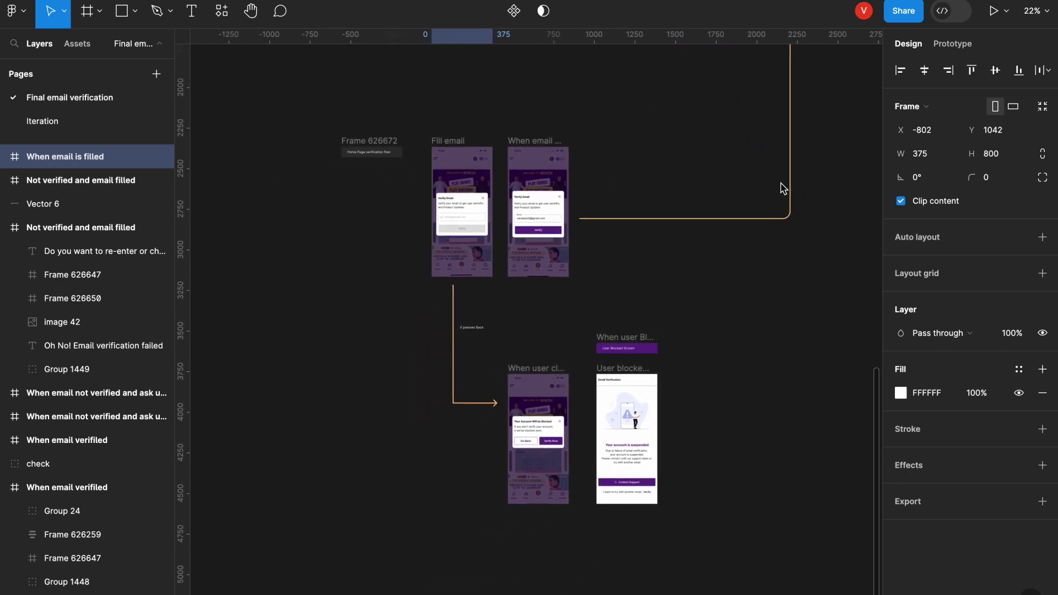
# - Follow the "if presses Back" branch from the Fill email frame to the Your Account Will be Blocked popup
pyautogui.scroll(5, 518, 203)
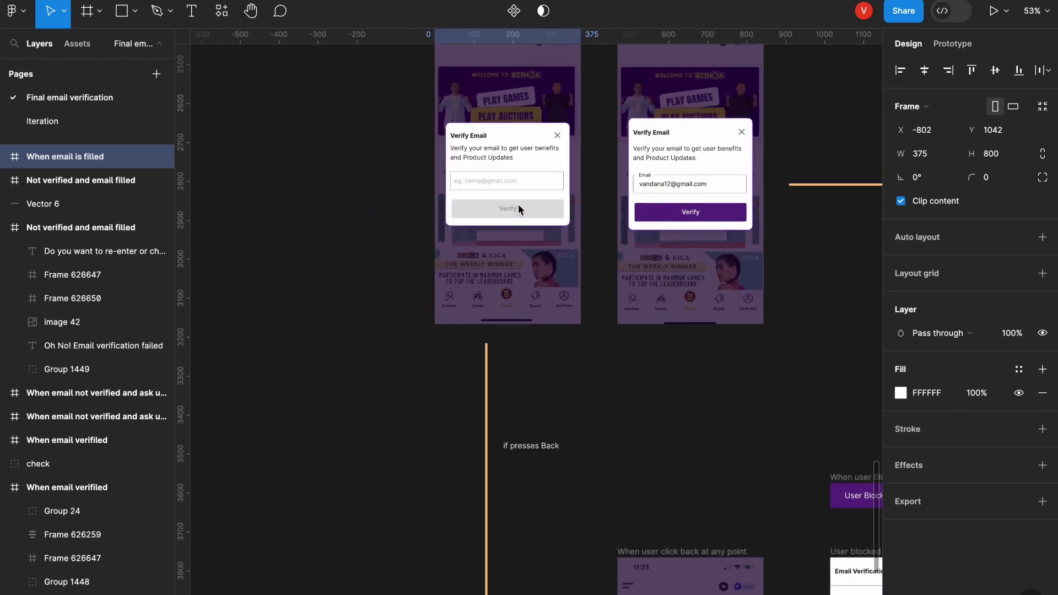
pyautogui.scroll(-5, 564, 163)
pyautogui.hscroll(1, 563, 163)
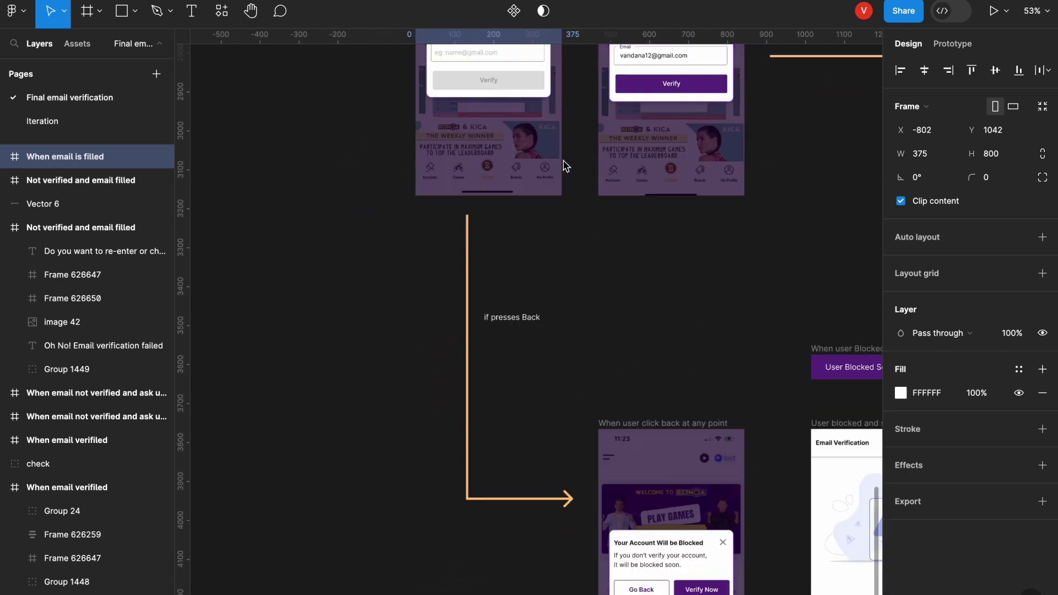
pyautogui.scroll(-4, 563, 162)
pyautogui.hscroll(2, 563, 163)
pyautogui.scroll(3, 563, 162)
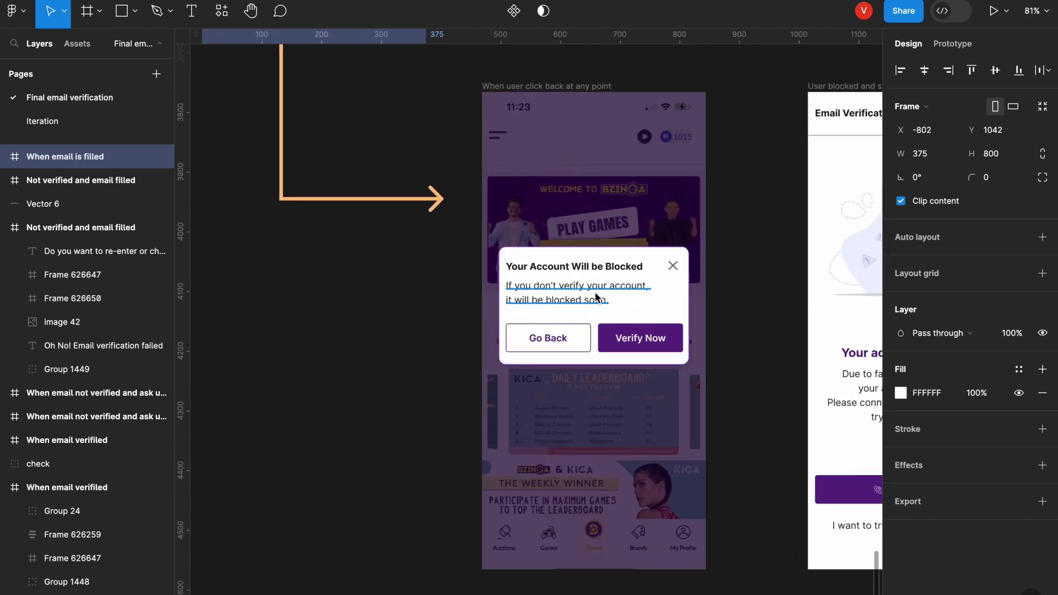
# - Review the User blocked and support screen, including its suspension message, Contact Support button and Verify link for another email
pyautogui.scroll(-5, 622, 304)
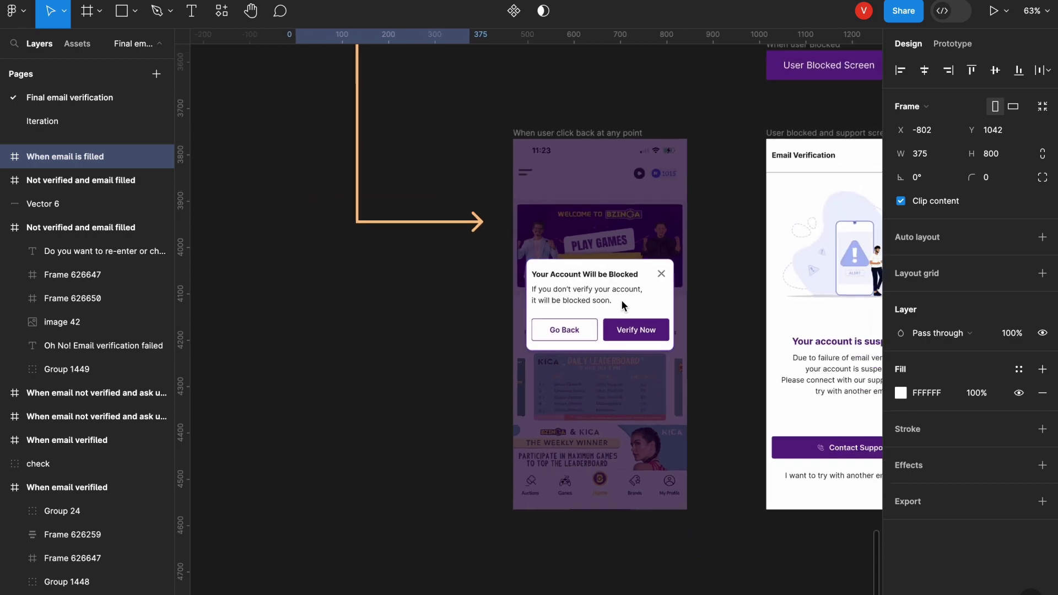
pyautogui.hscroll(2, 621, 305)
pyautogui.scroll(-1, 622, 305)
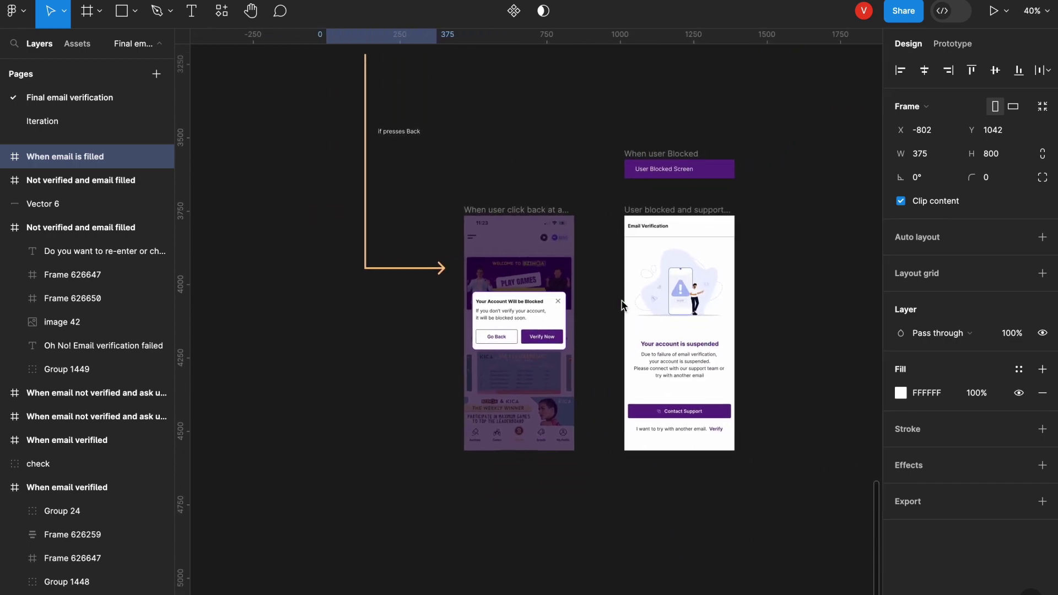
pyautogui.scroll(3, 621, 305)
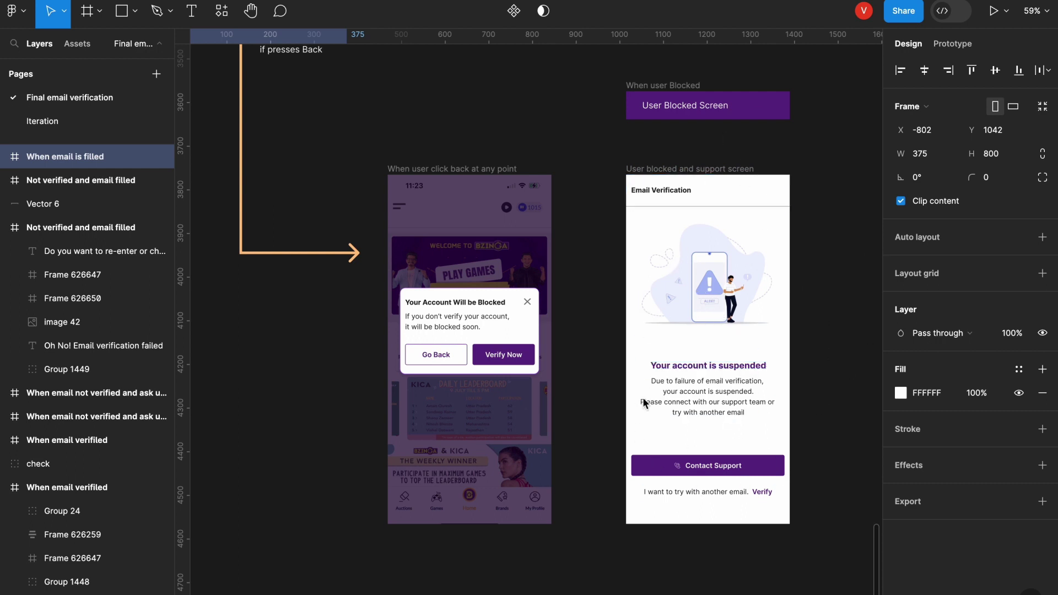
# - Review the complete email verification layout, with the sign-up, profile page and home page flows shown together
pyautogui.scroll(-10, 661, 405)
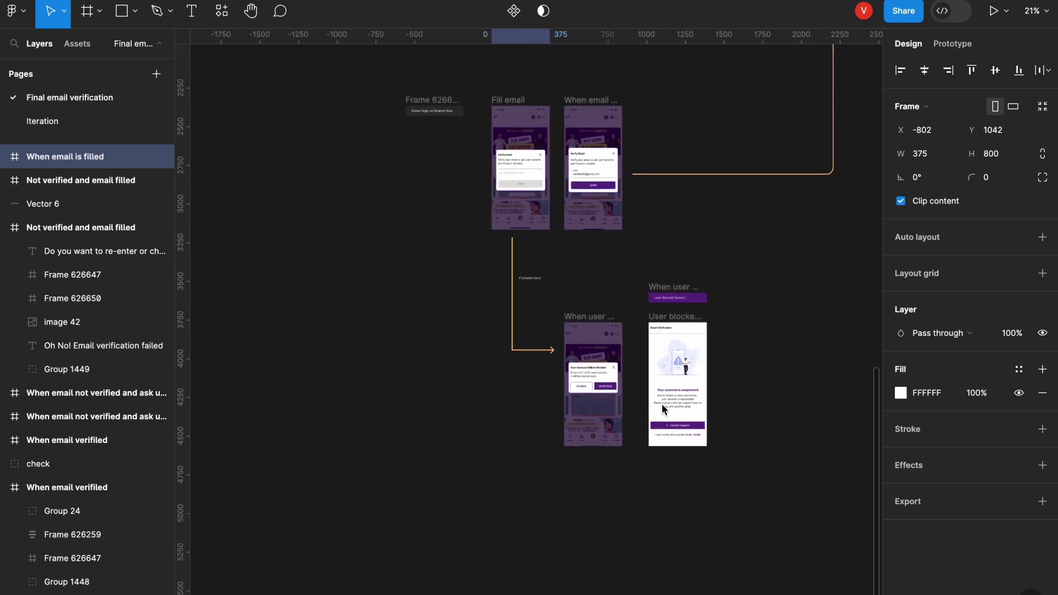
pyautogui.scroll(10, 662, 405)
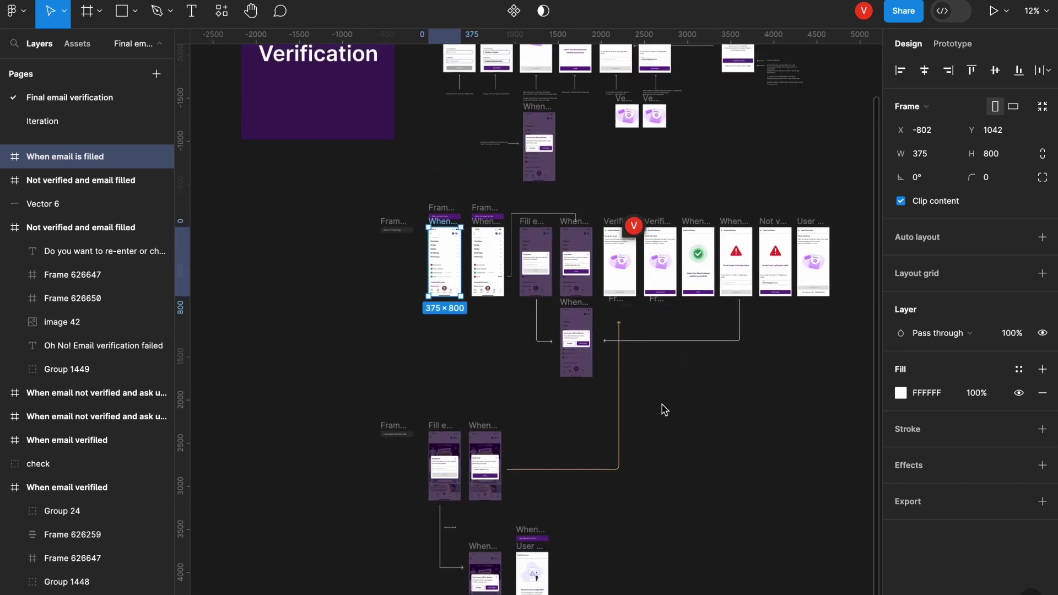
pyautogui.scroll(-3, 664, 411)
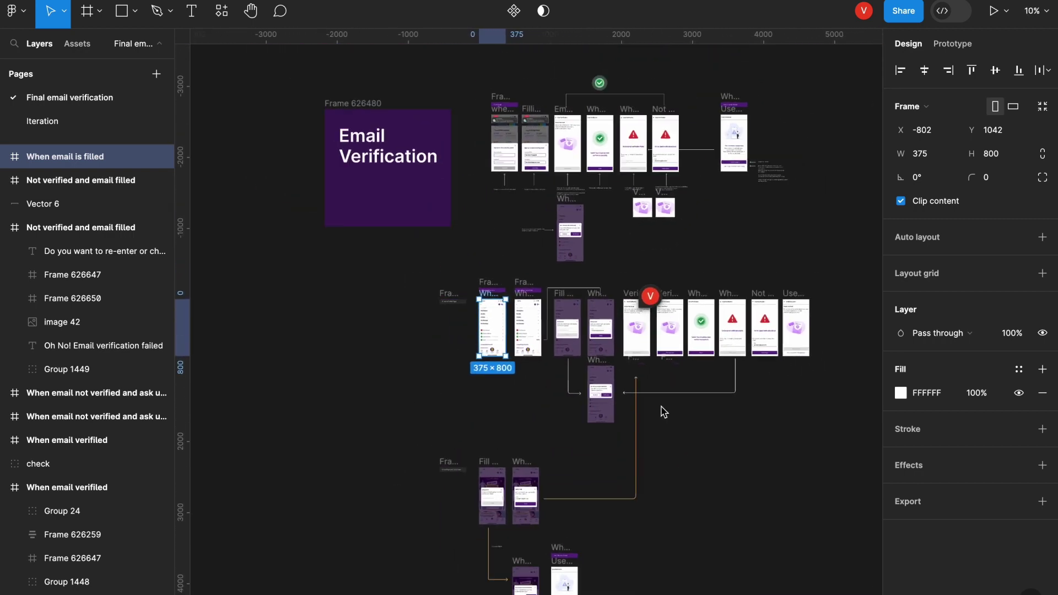
pyautogui.hscroll(-3, 663, 411)
pyautogui.scroll(2, 663, 411)
pyautogui.rightClick(662, 411)
pyautogui.click(414, 444)
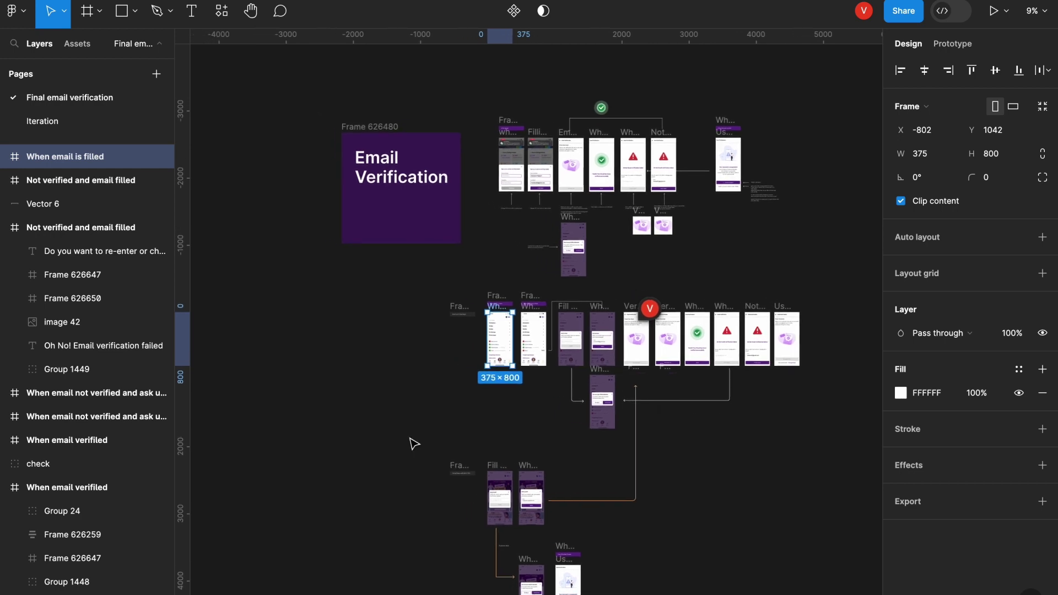